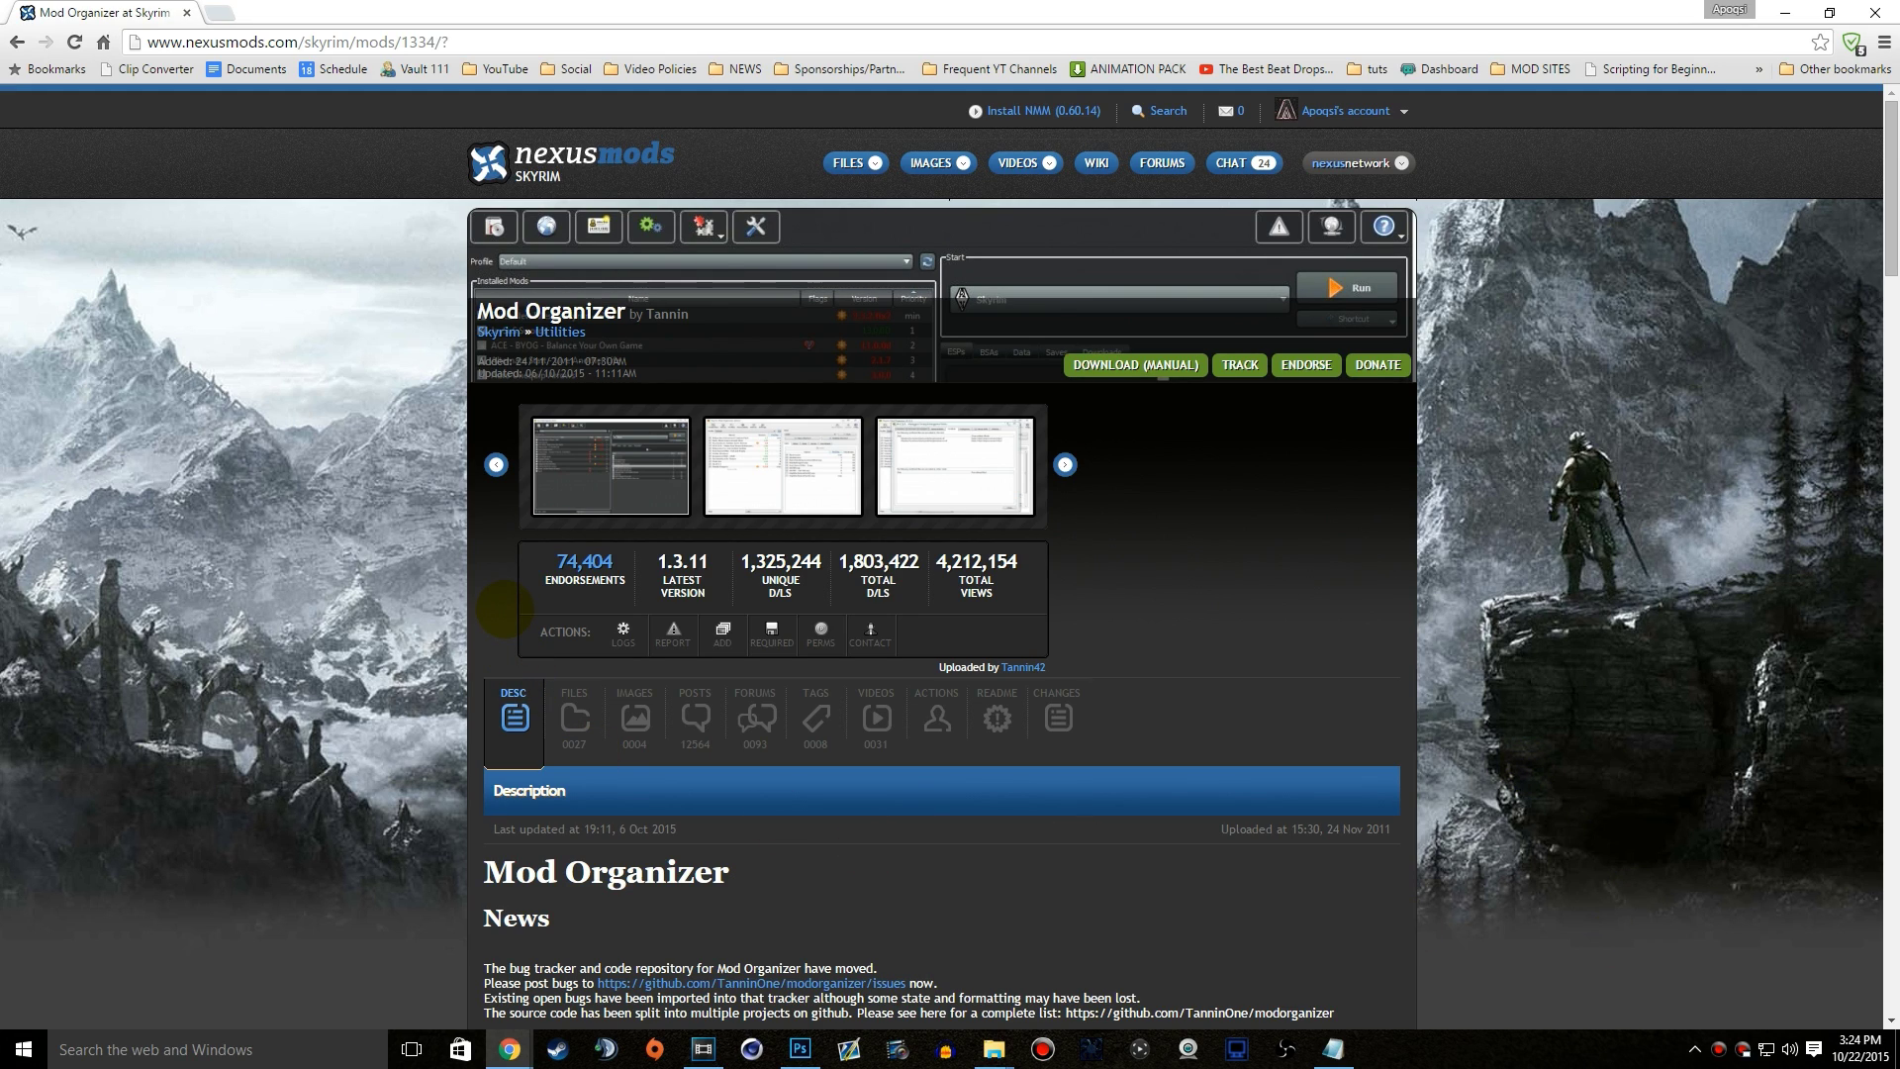
Step: Show the mod's Files list and scroll down to the v1_3_11 installer
{"action": "scroll", "coordinate": [485, 599], "scroll_direction": "down", "scroll_amount": 3}
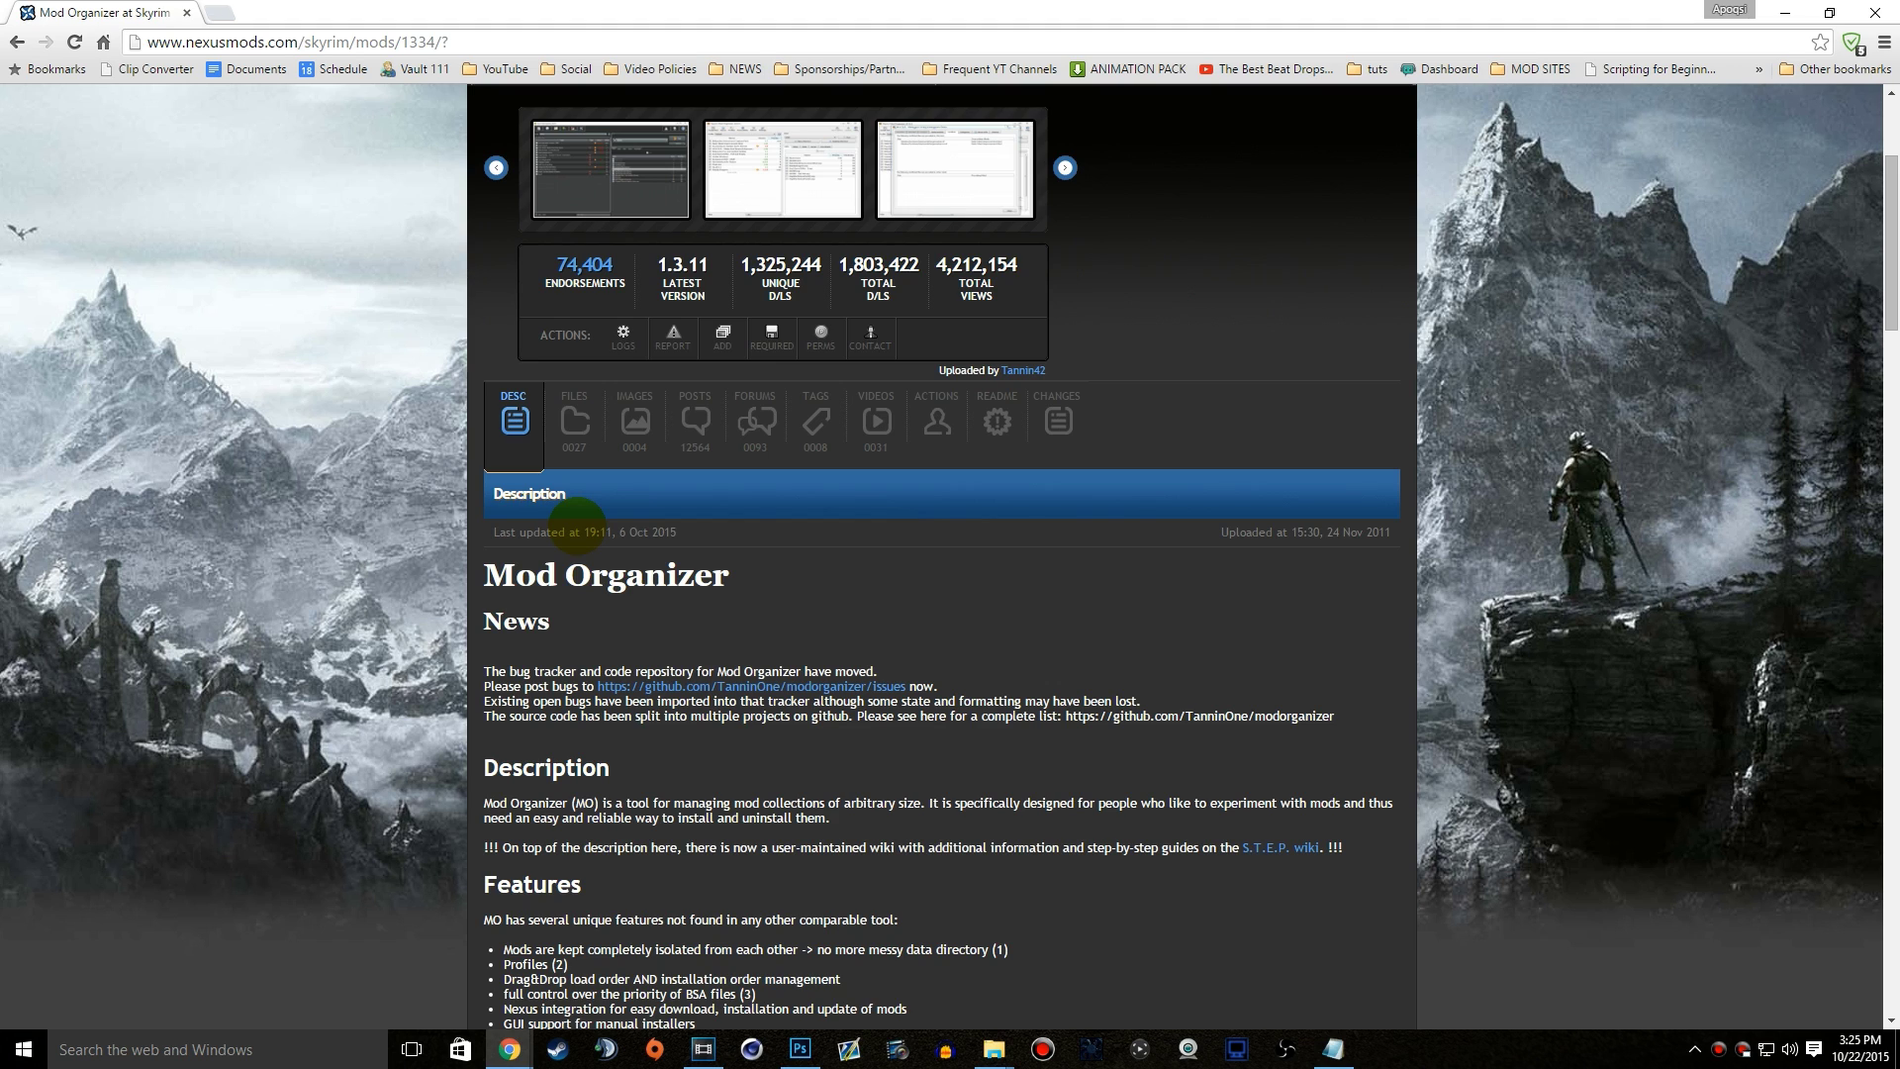
{"action": "left_click", "coordinate": [574, 422]}
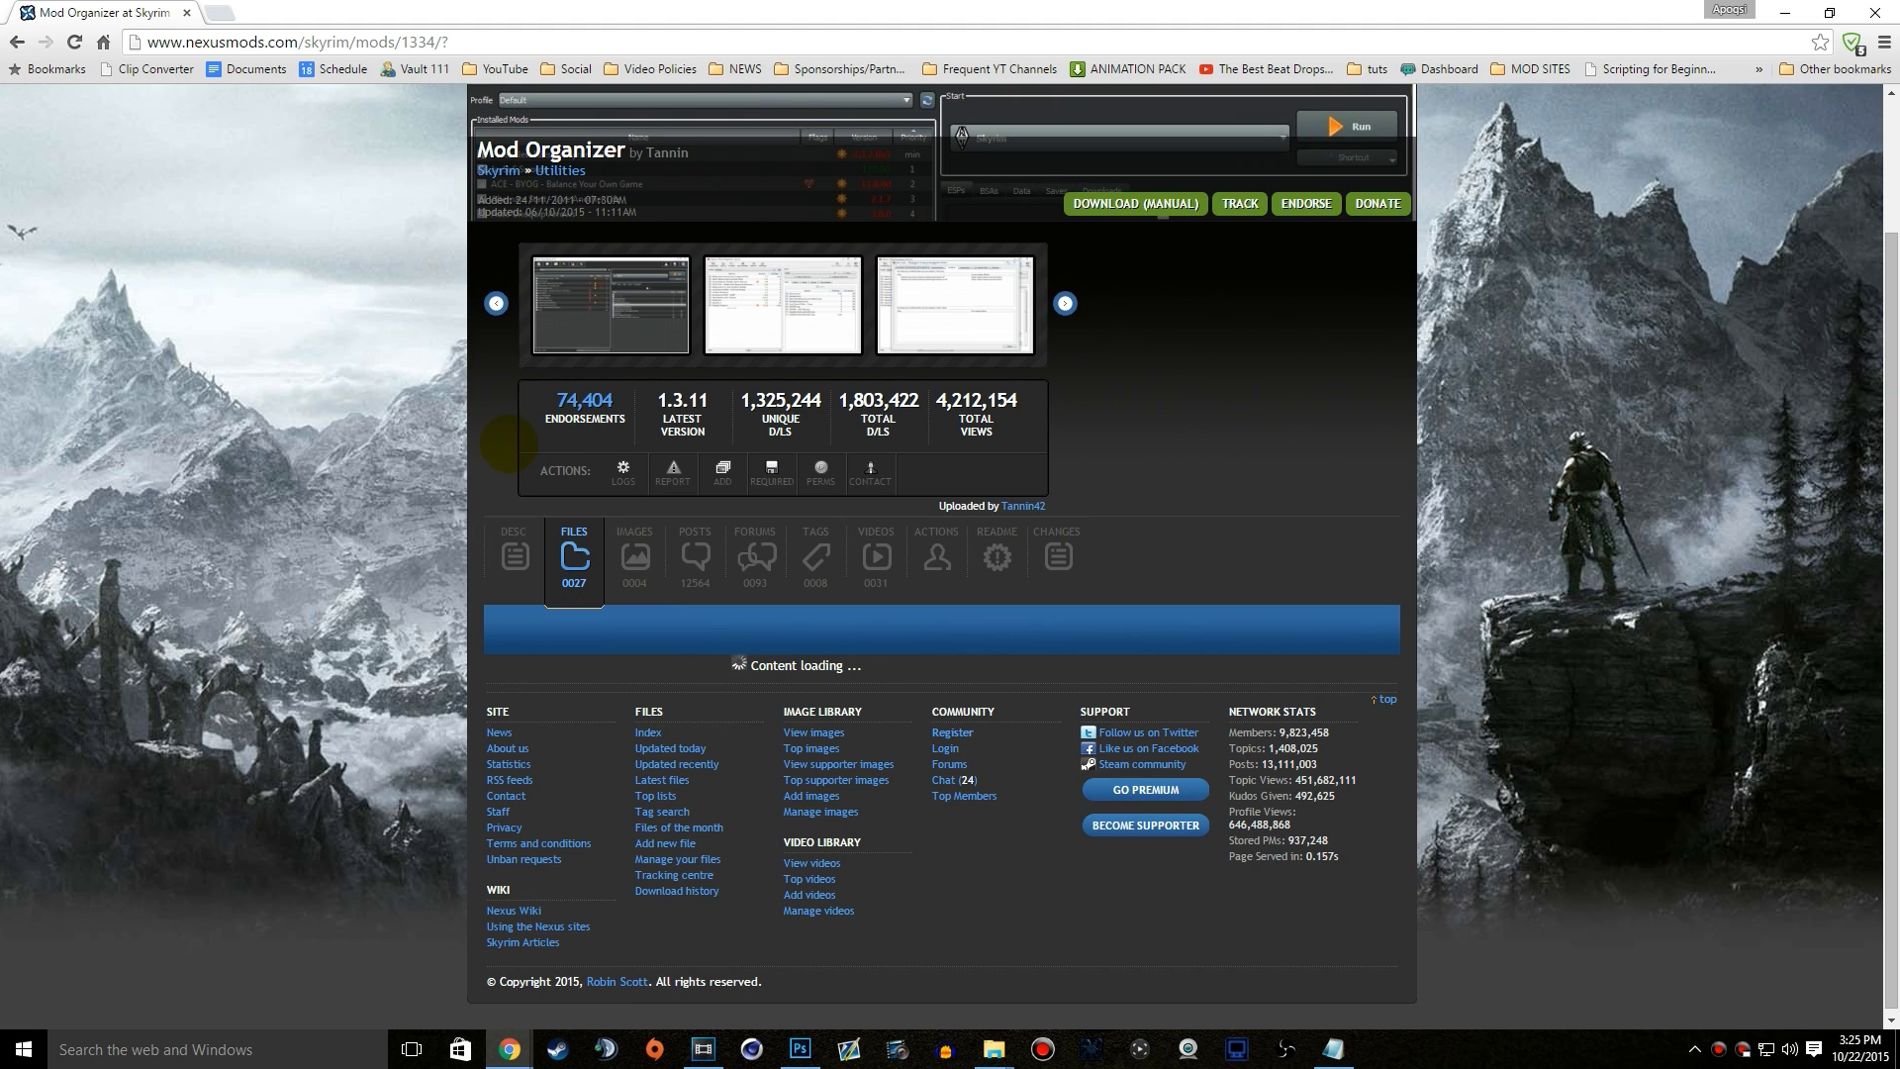
{"action": "scroll", "coordinate": [475, 455], "scroll_direction": "down", "scroll_amount": 2}
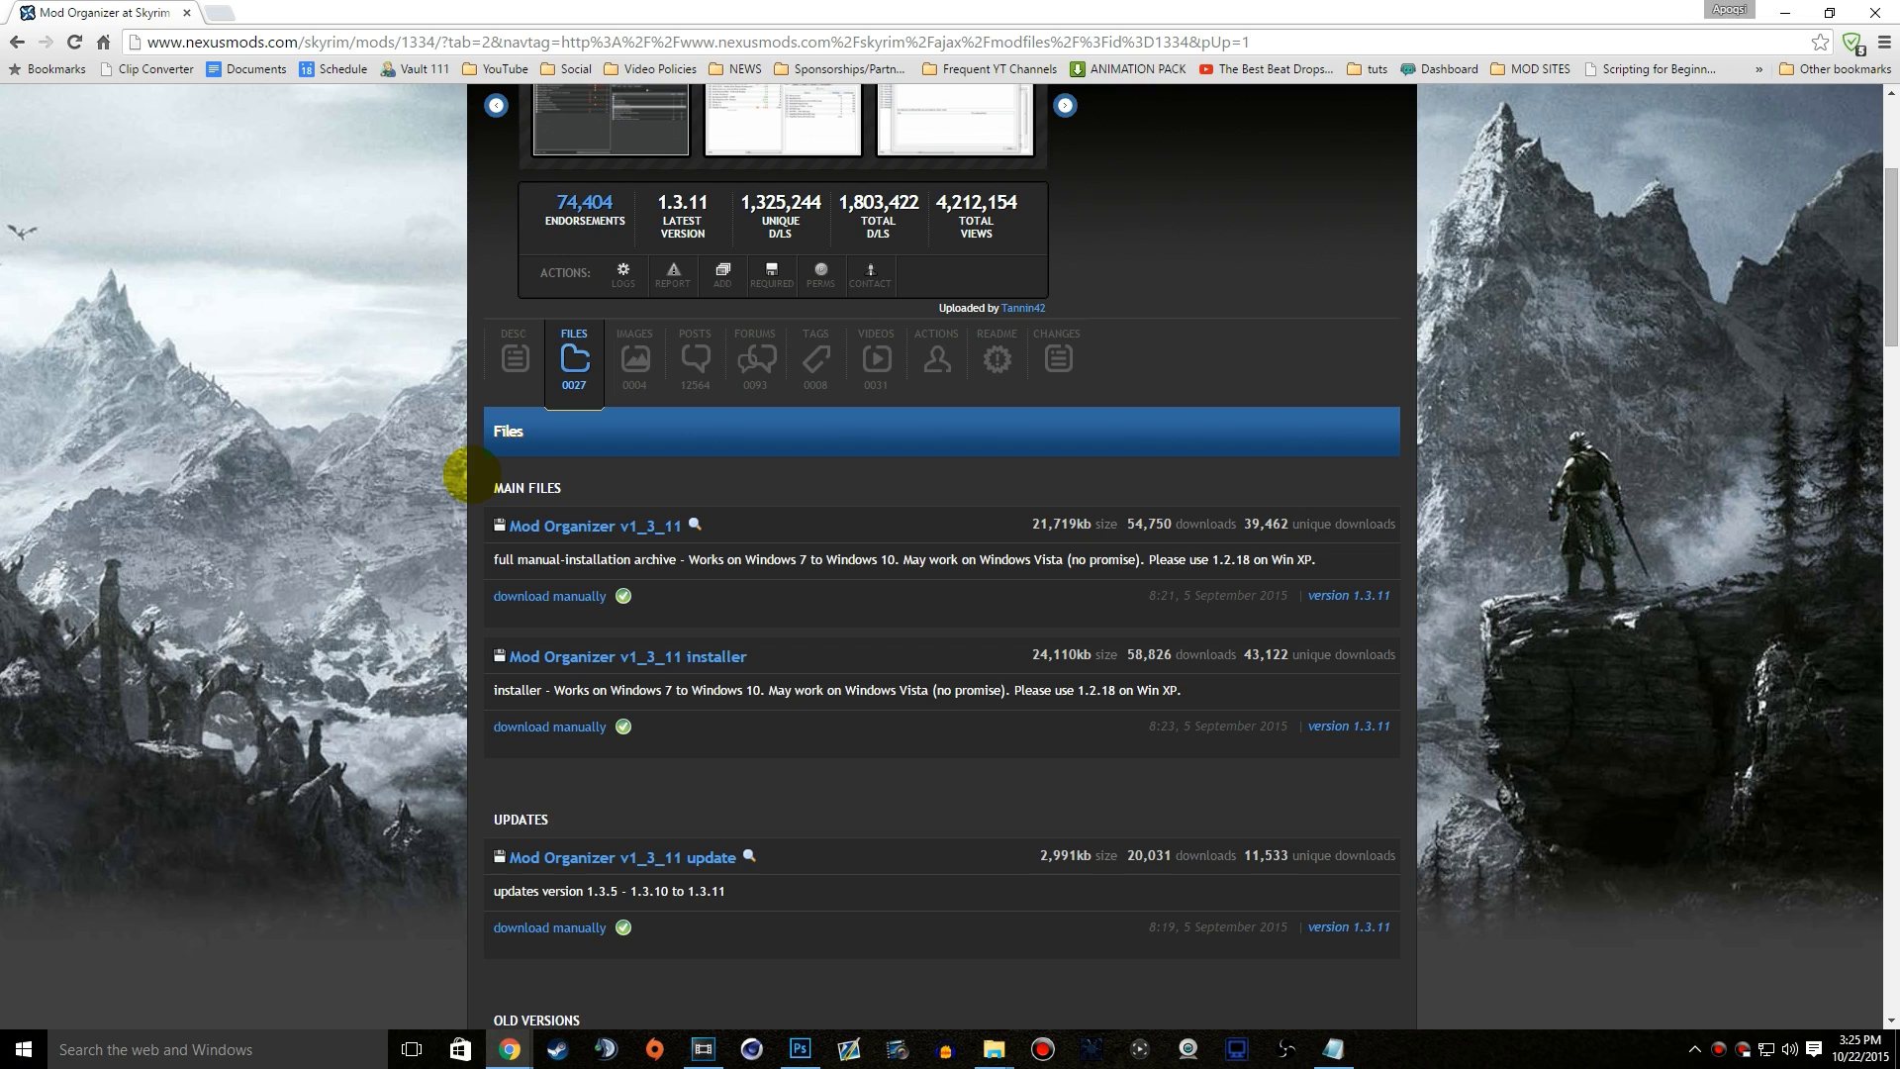
{"action": "scroll", "coordinate": [465, 475], "scroll_direction": "down", "scroll_amount": 1}
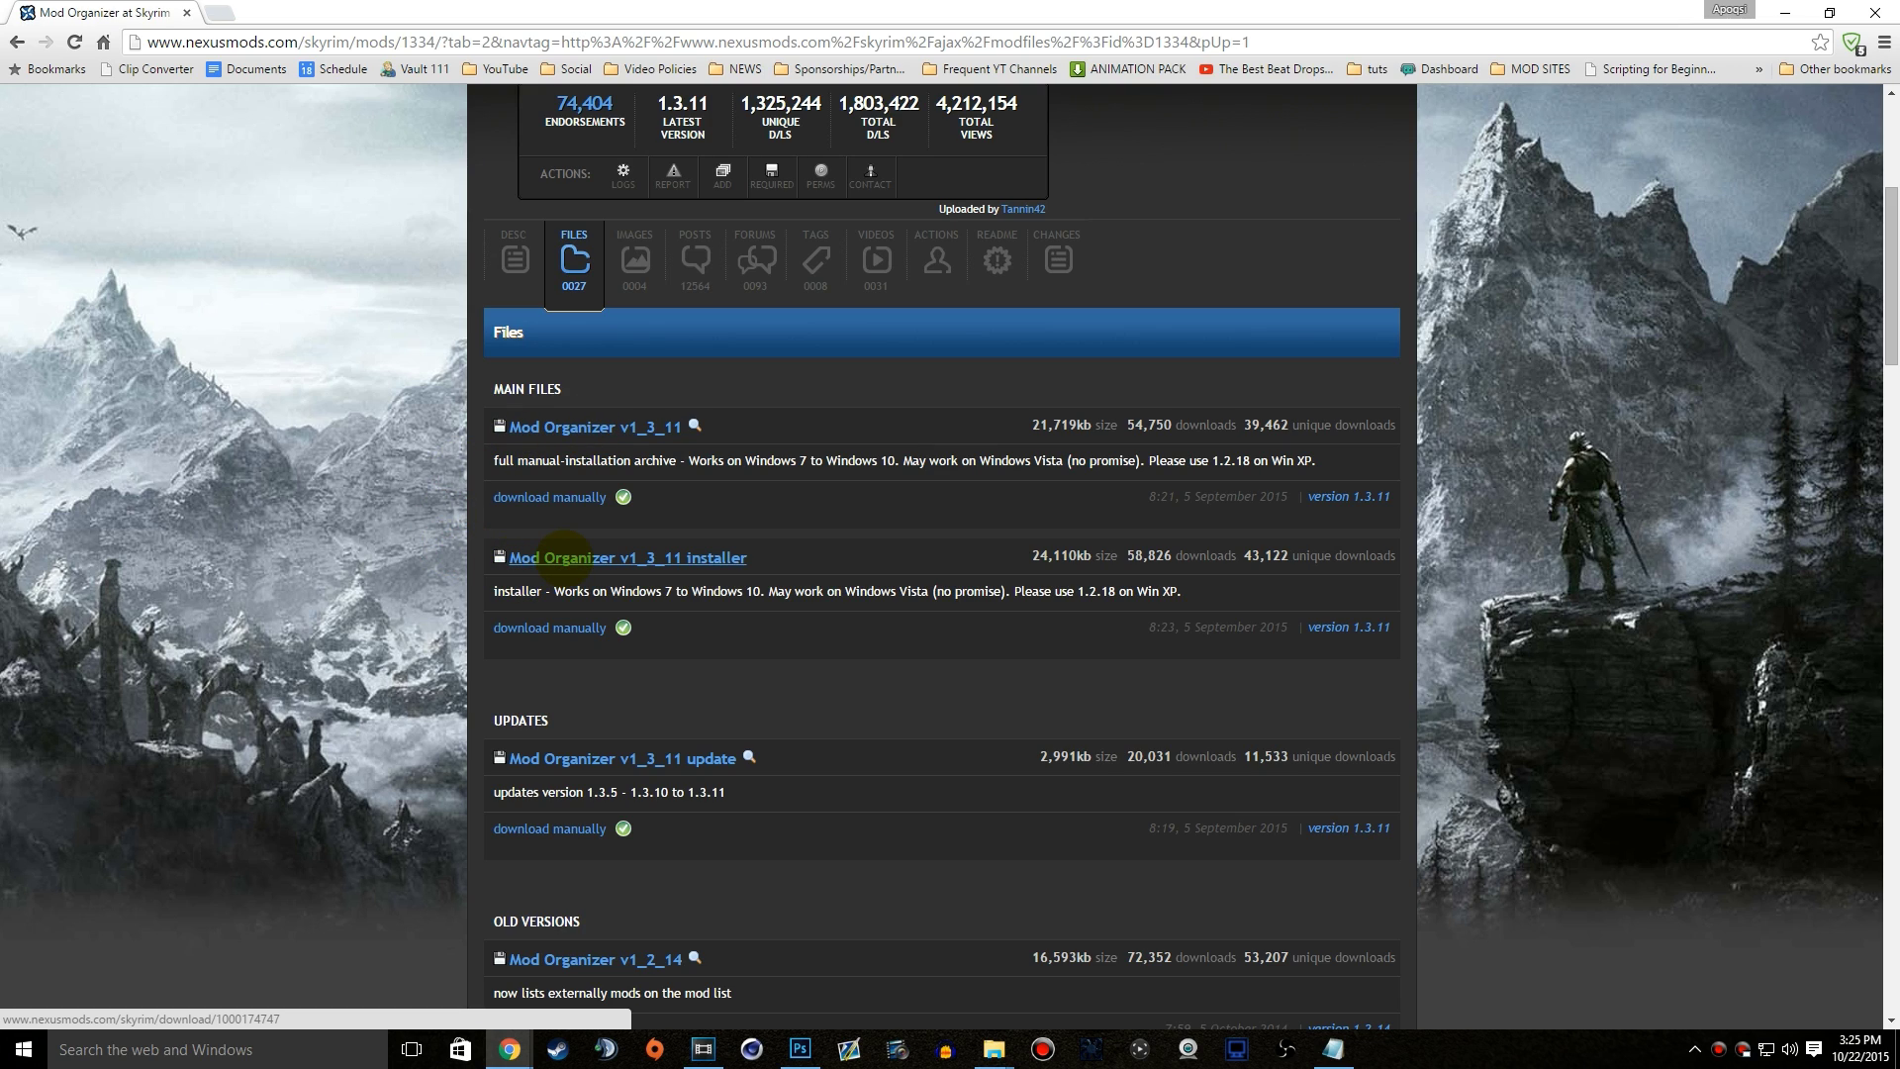
Step: Download the Mod Organizer installer manually, saving it into the Downloads folder
{"action": "left_click", "coordinate": [569, 627]}
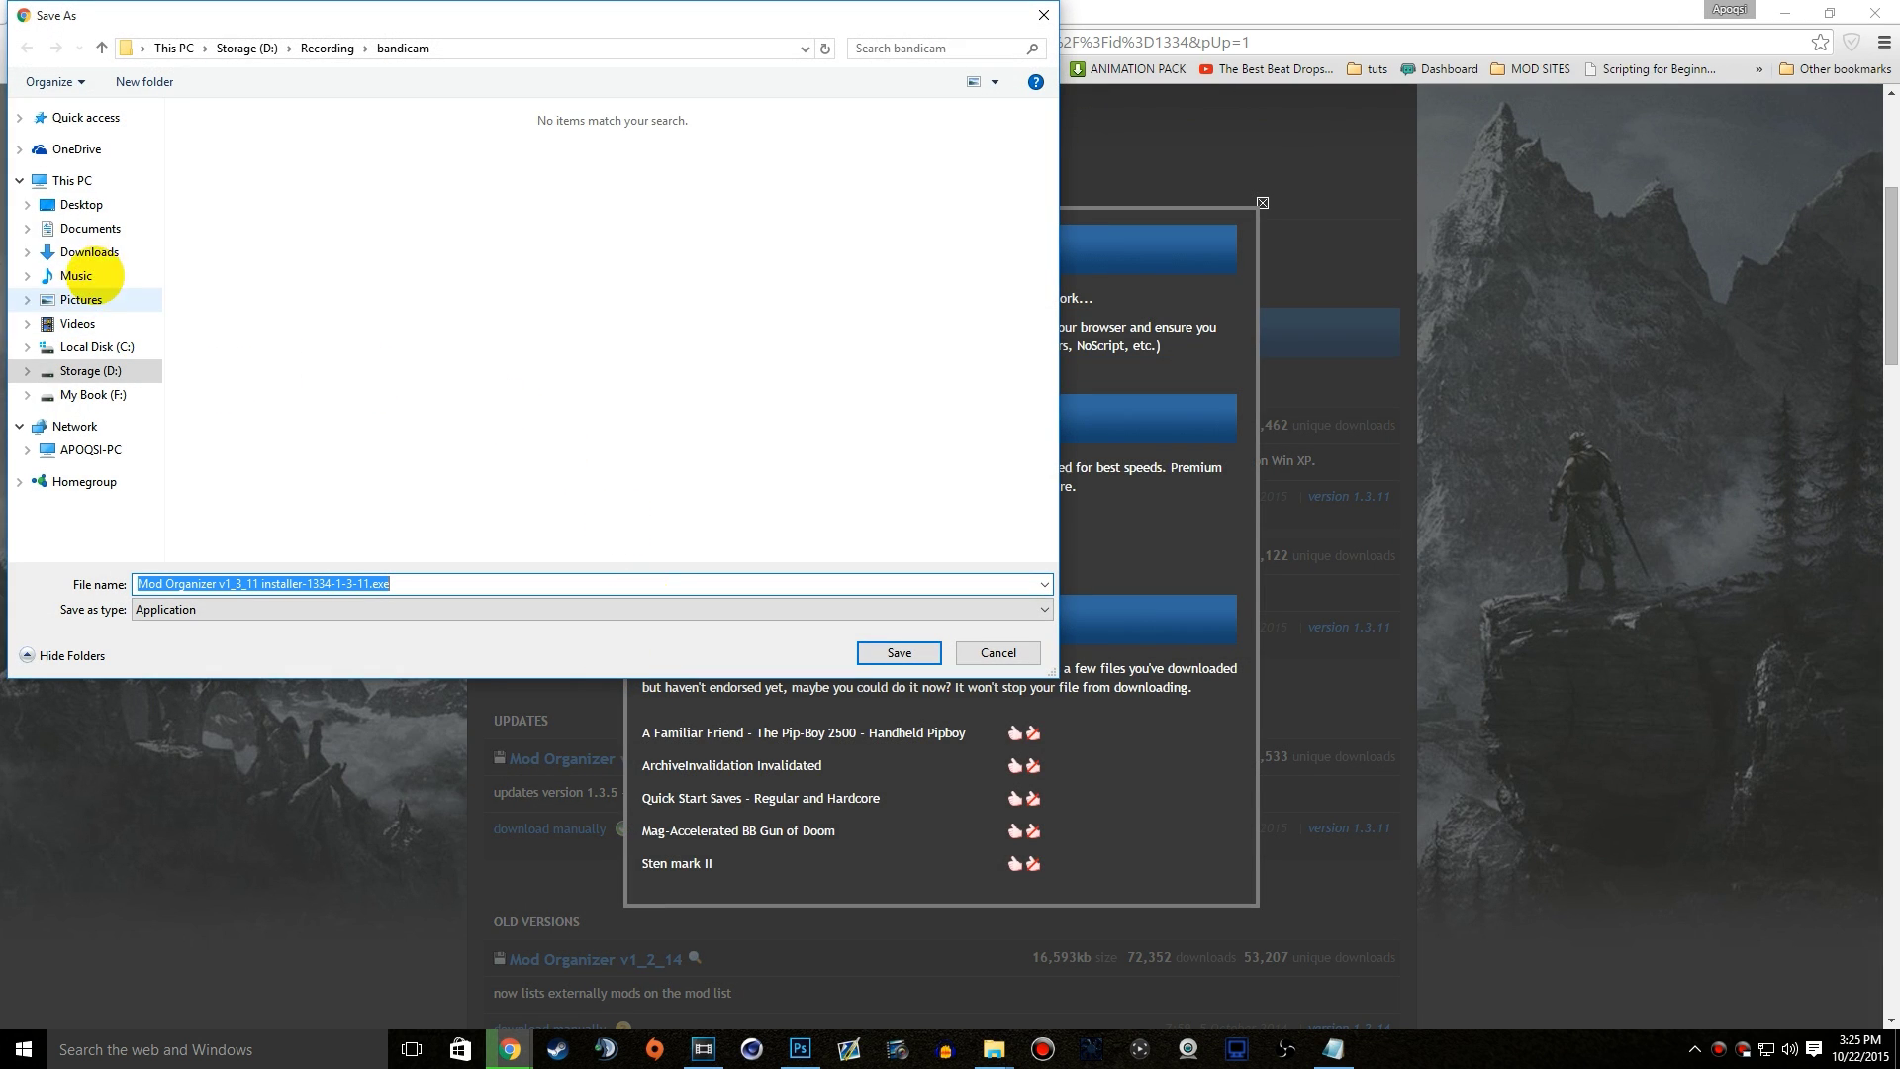
{"action": "left_click", "coordinate": [88, 252]}
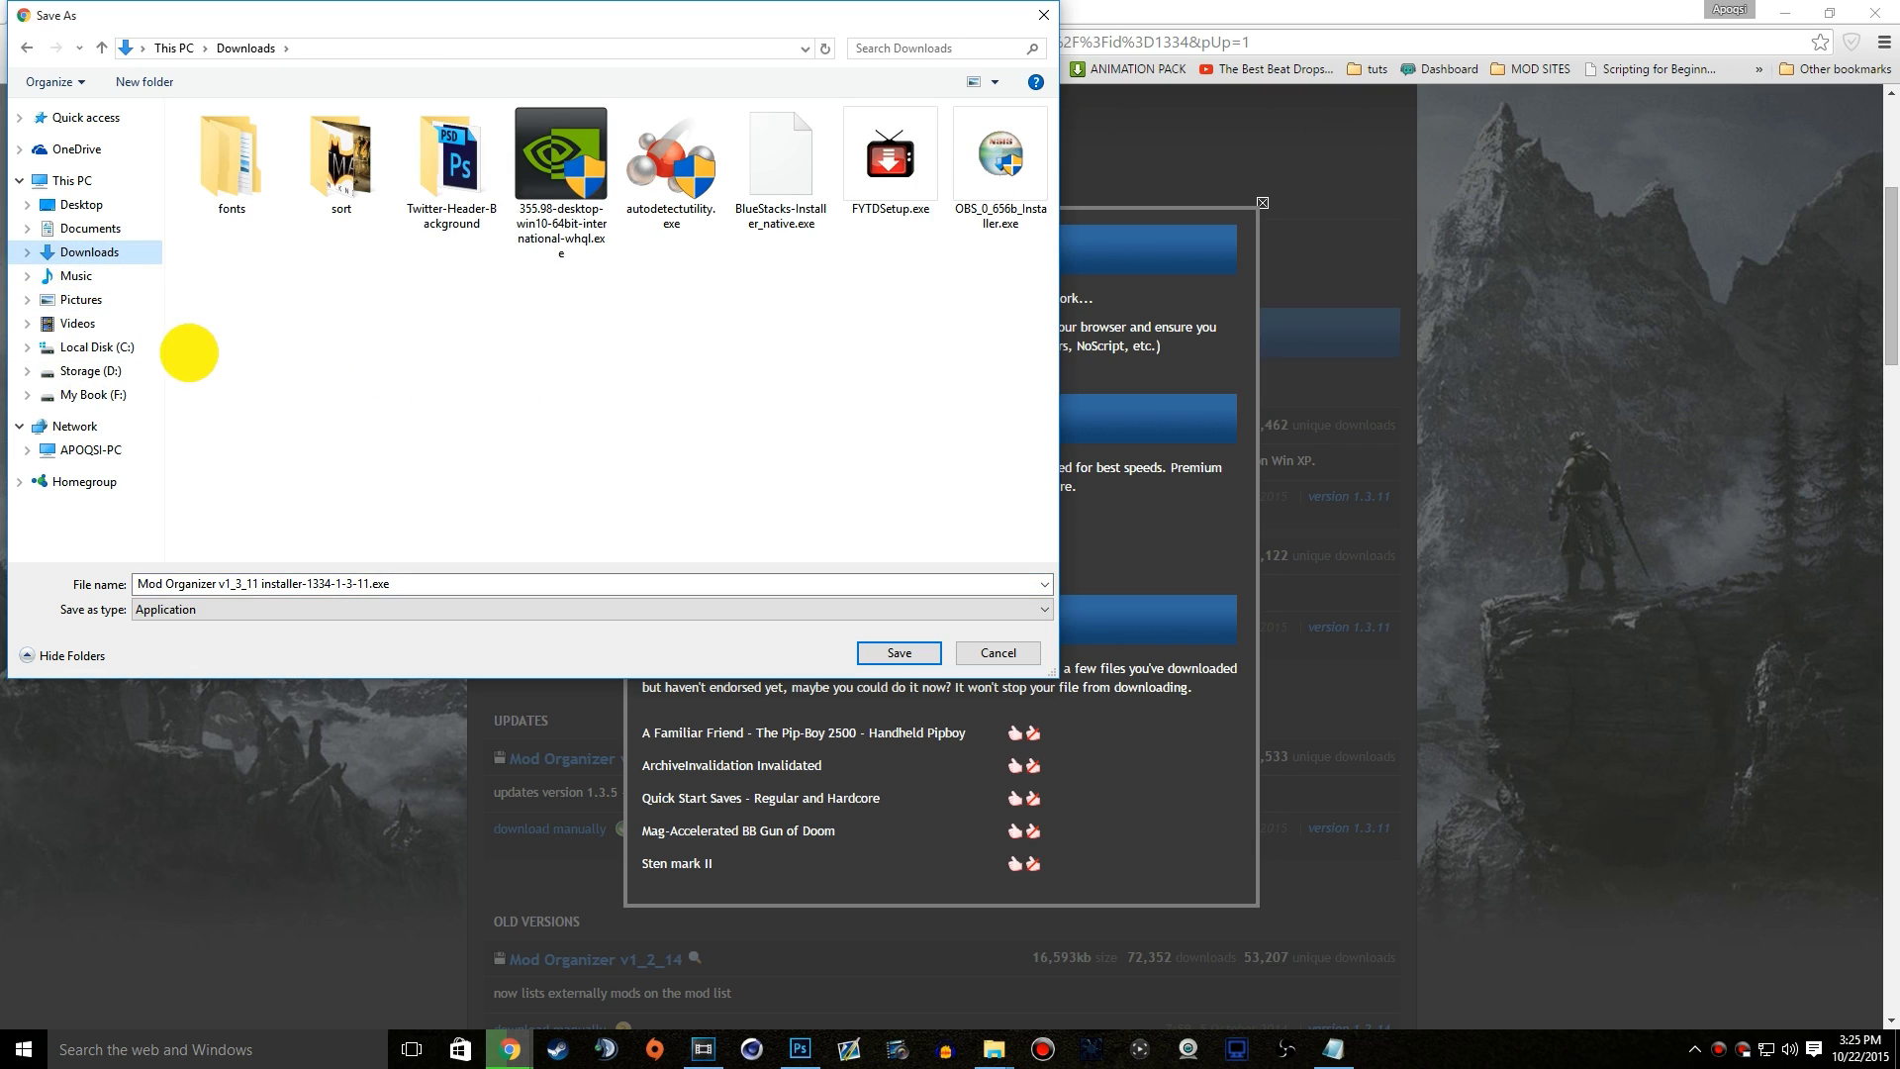
{"action": "left_click", "coordinate": [899, 652]}
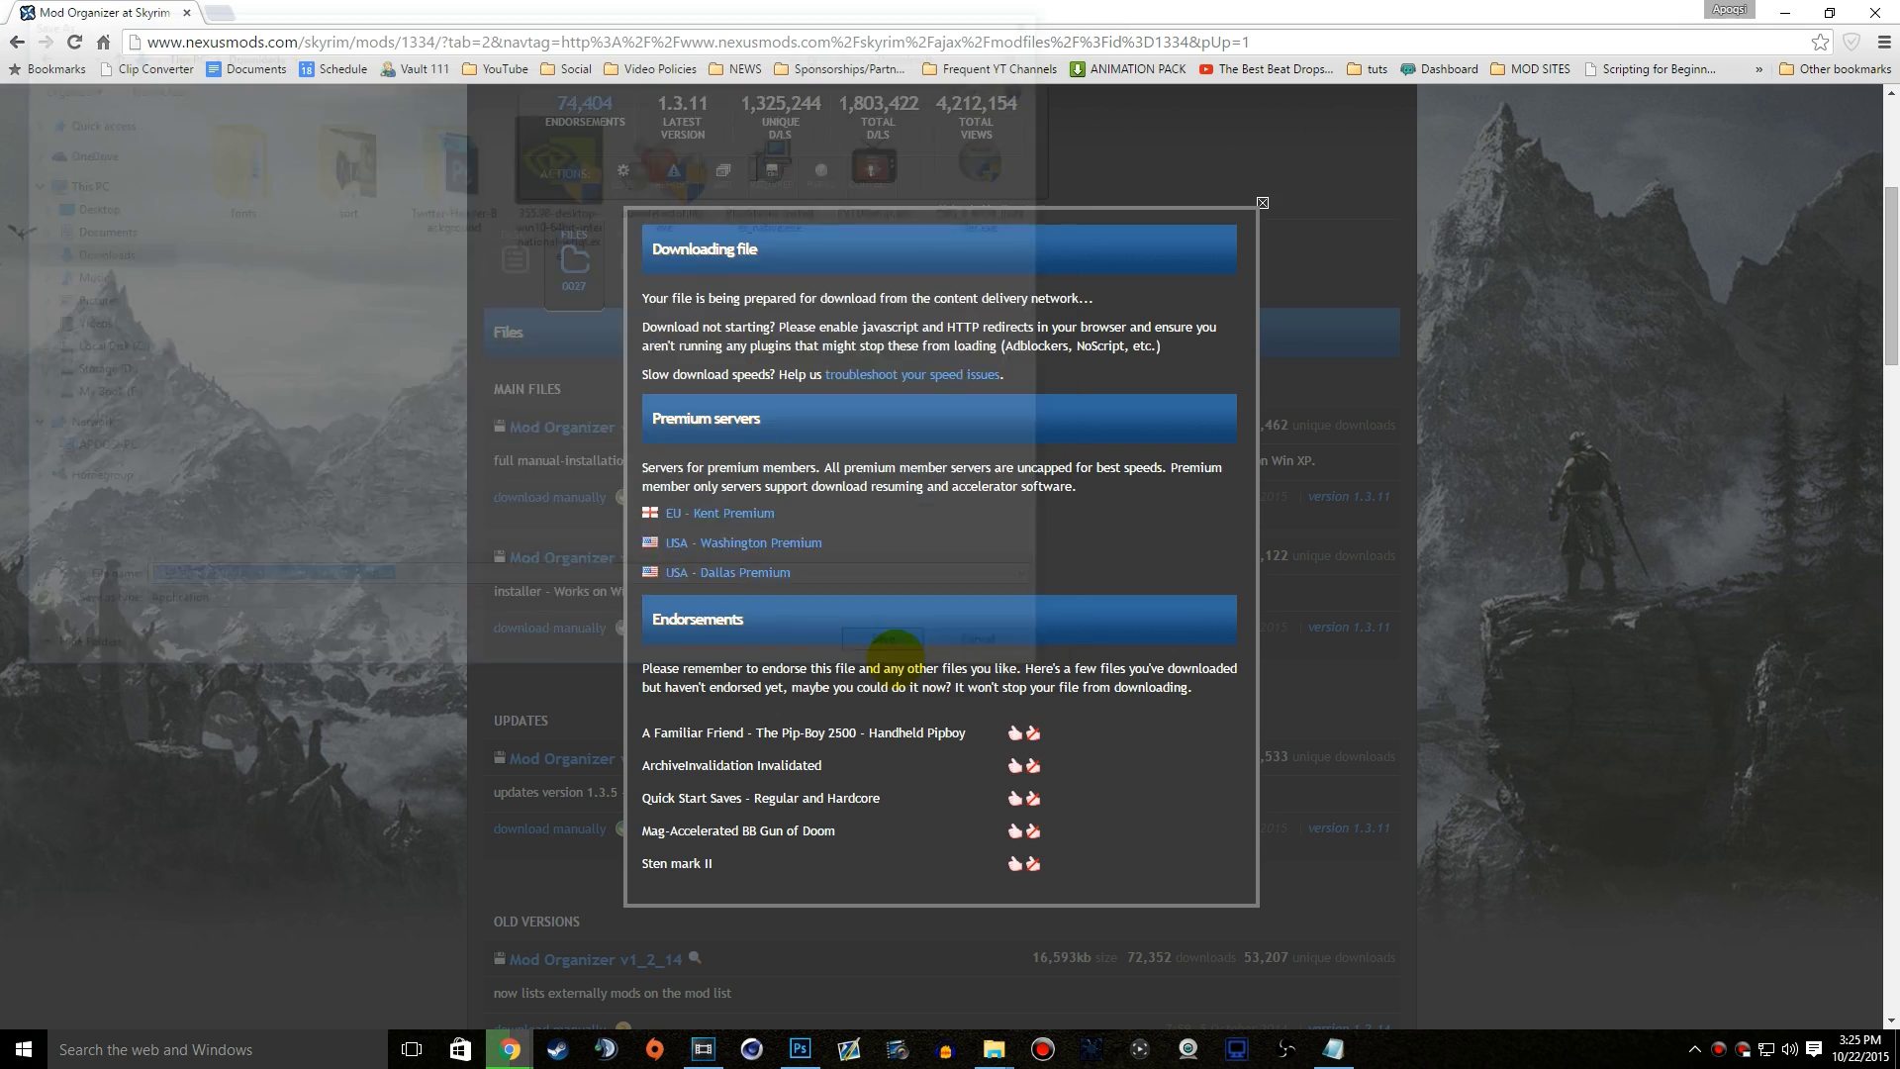
{"action": "left_click", "coordinate": [1262, 202]}
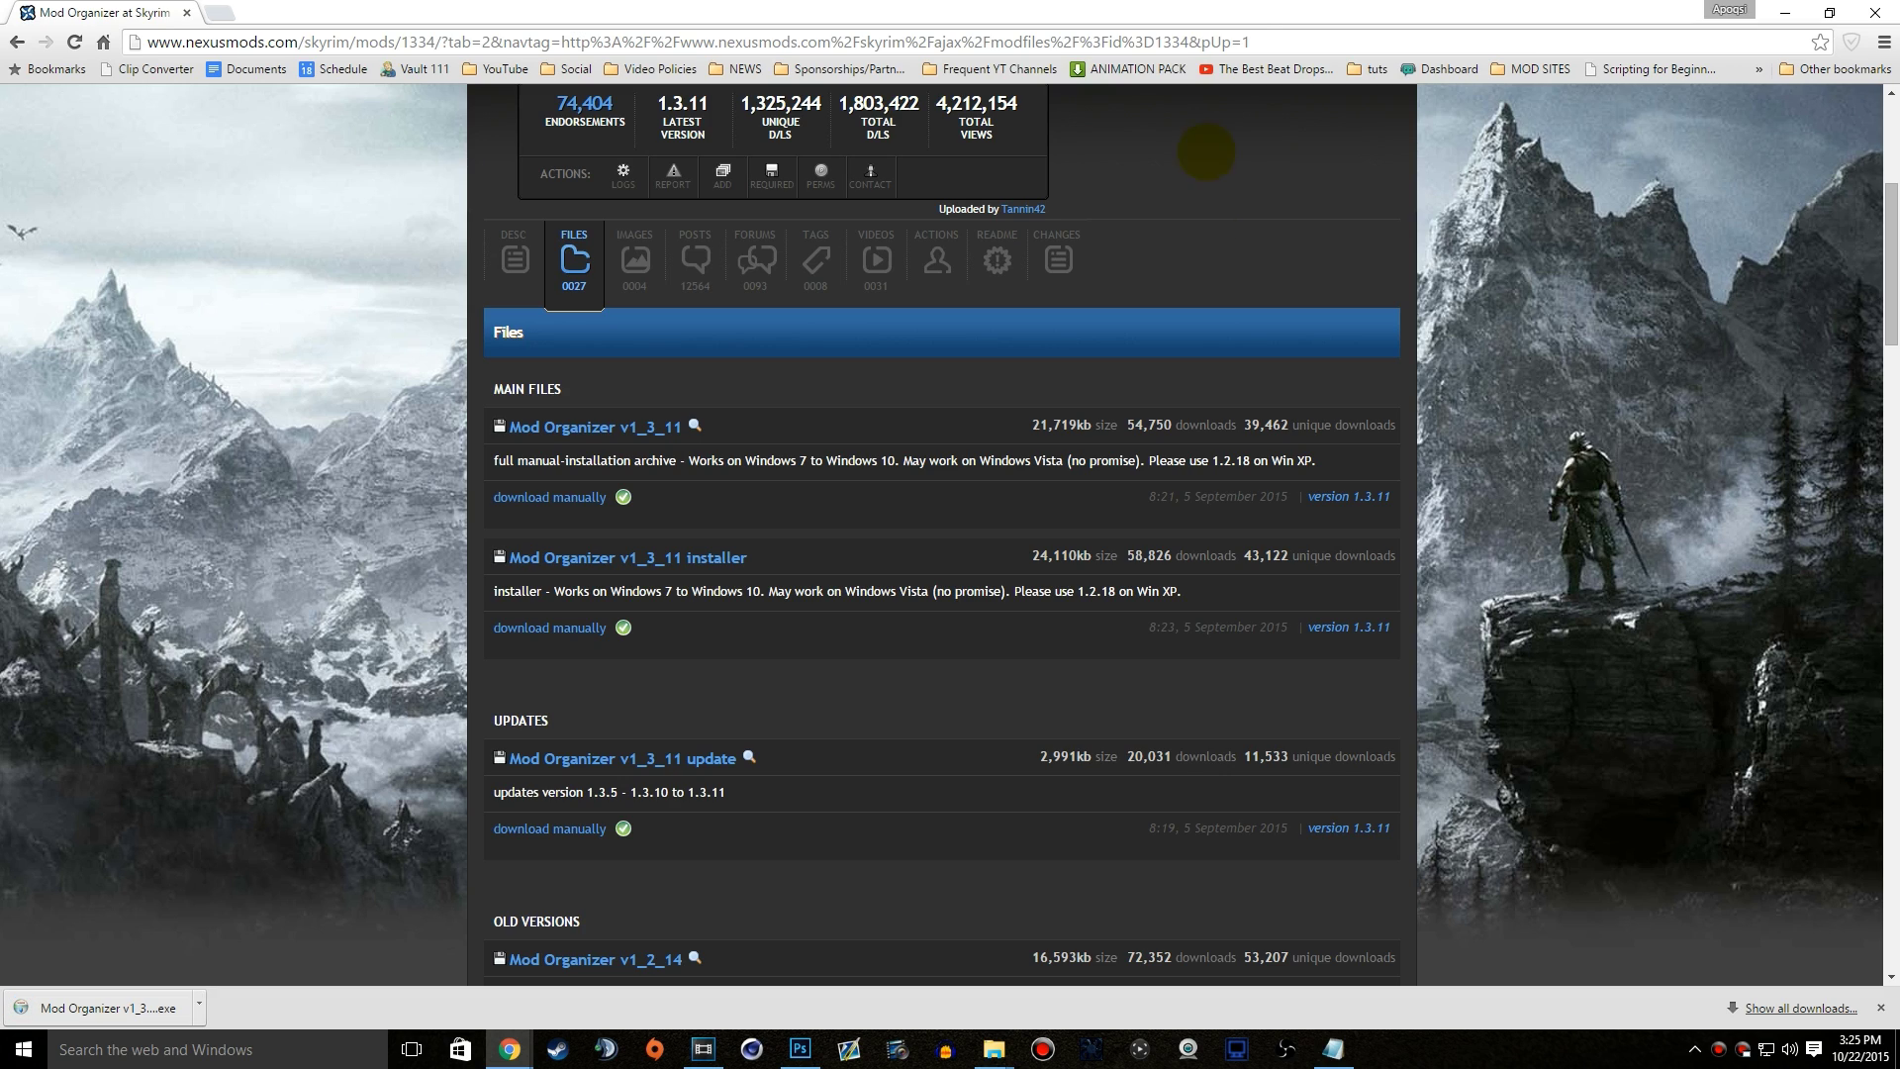
Step: Locate the downloaded Mod Organizer 1.3.11 installer in Downloads and run it
{"action": "left_click", "coordinate": [1785, 12]}
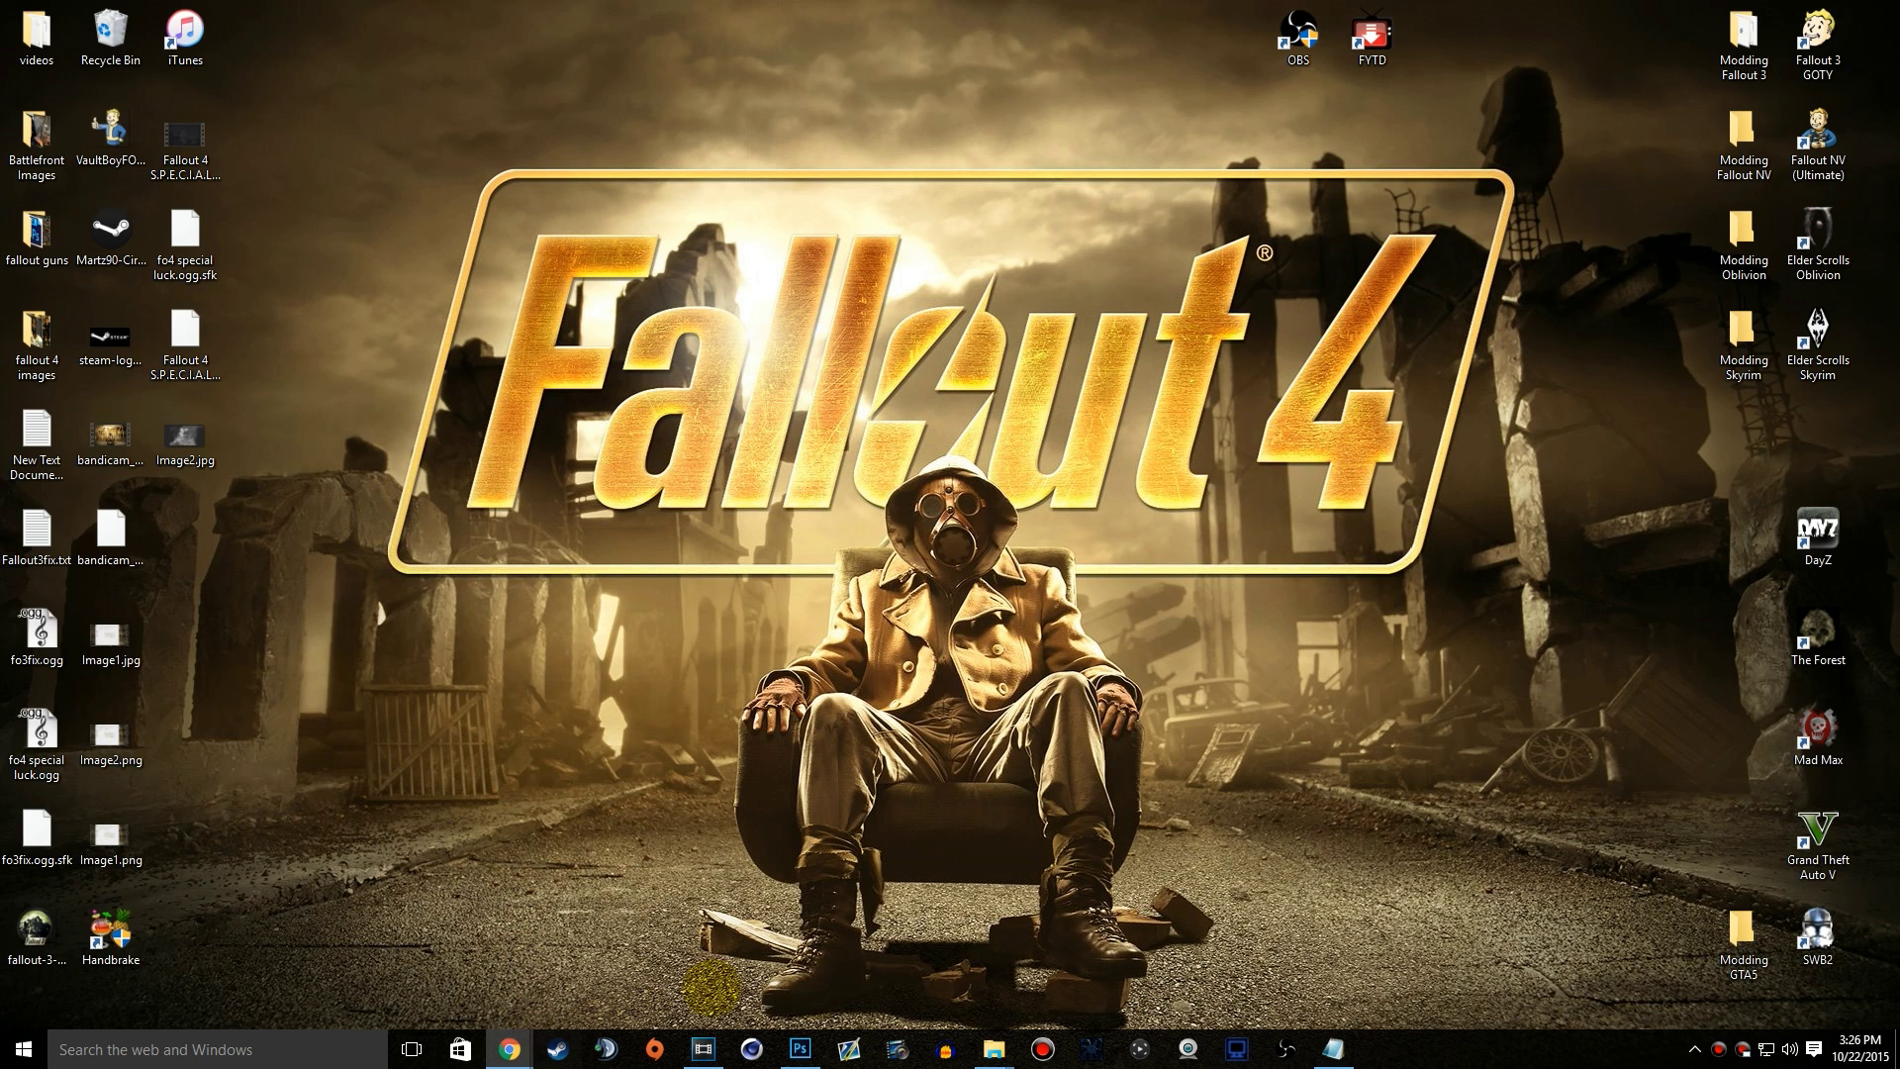
{"action": "mouse_move", "coordinate": [508, 1049]}
{"action": "left_click", "coordinate": [638, 968]}
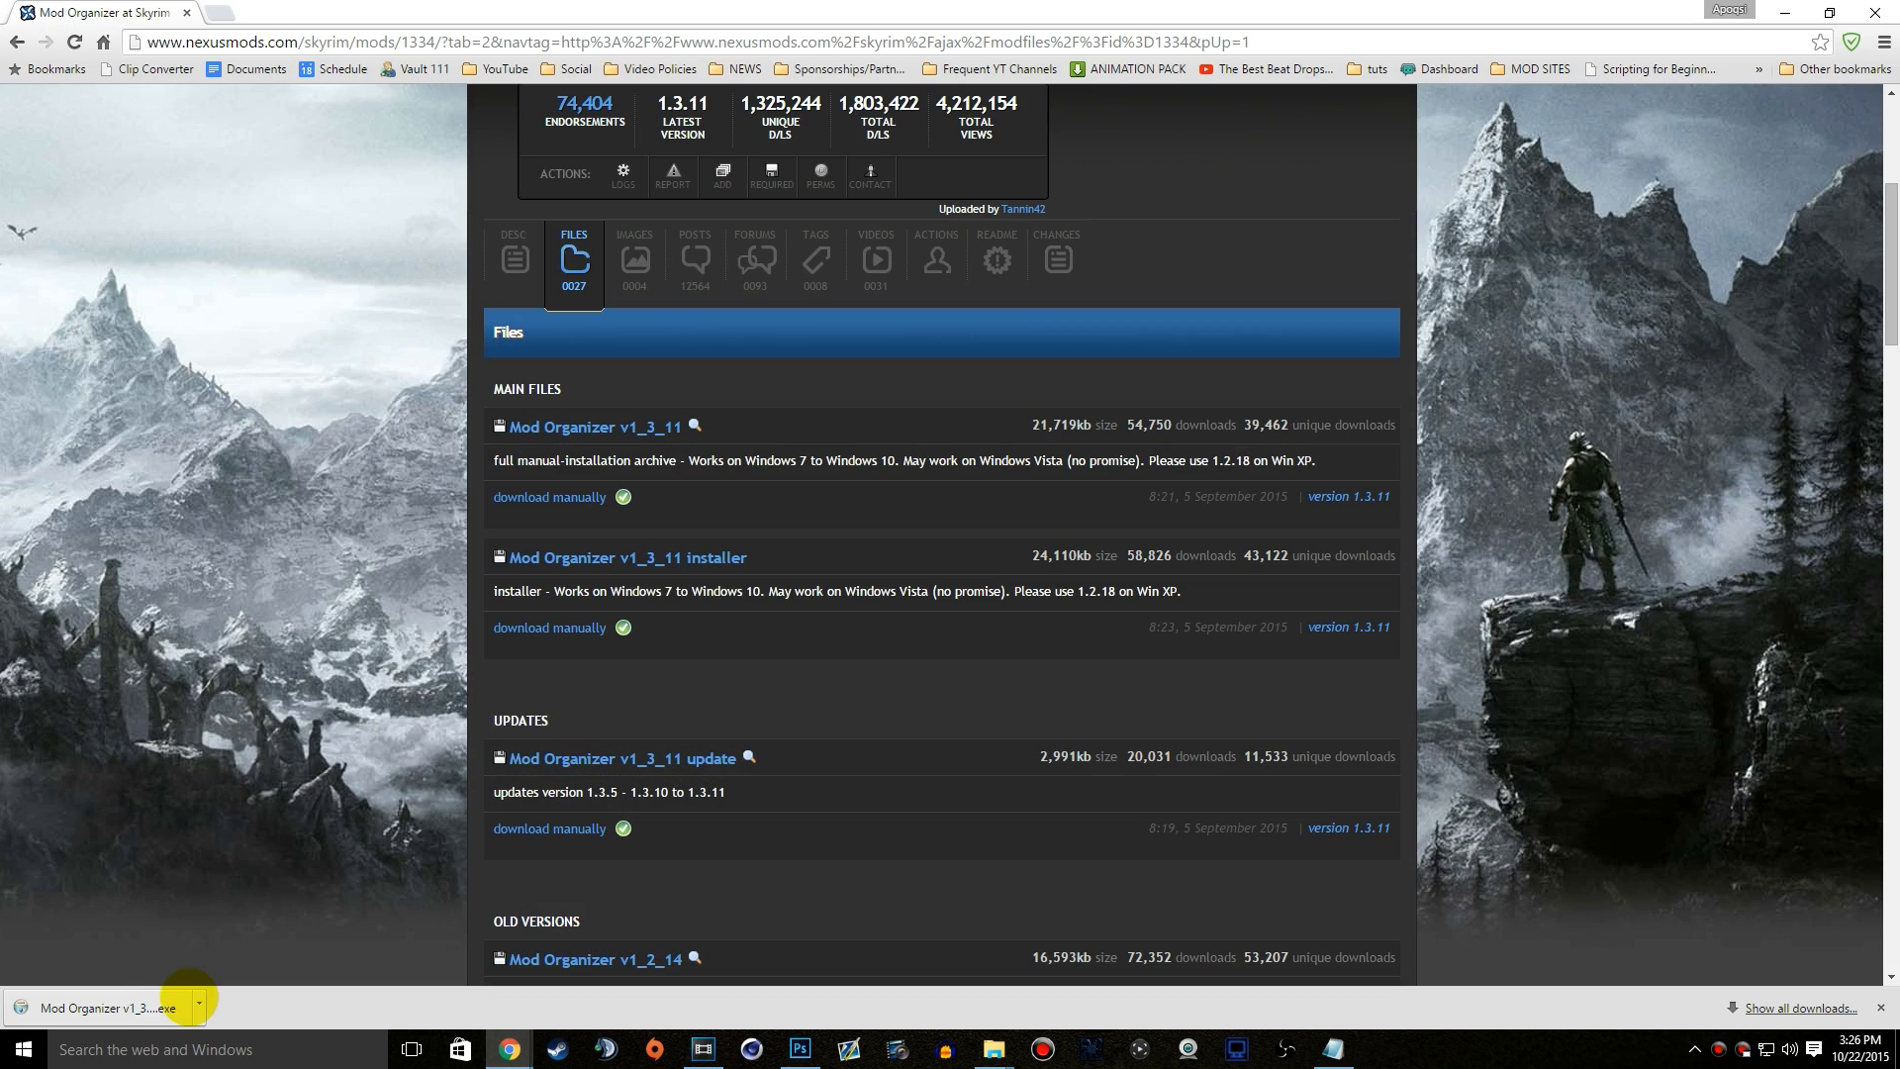
{"action": "left_click", "coordinate": [198, 1006]}
{"action": "left_click", "coordinate": [265, 940]}
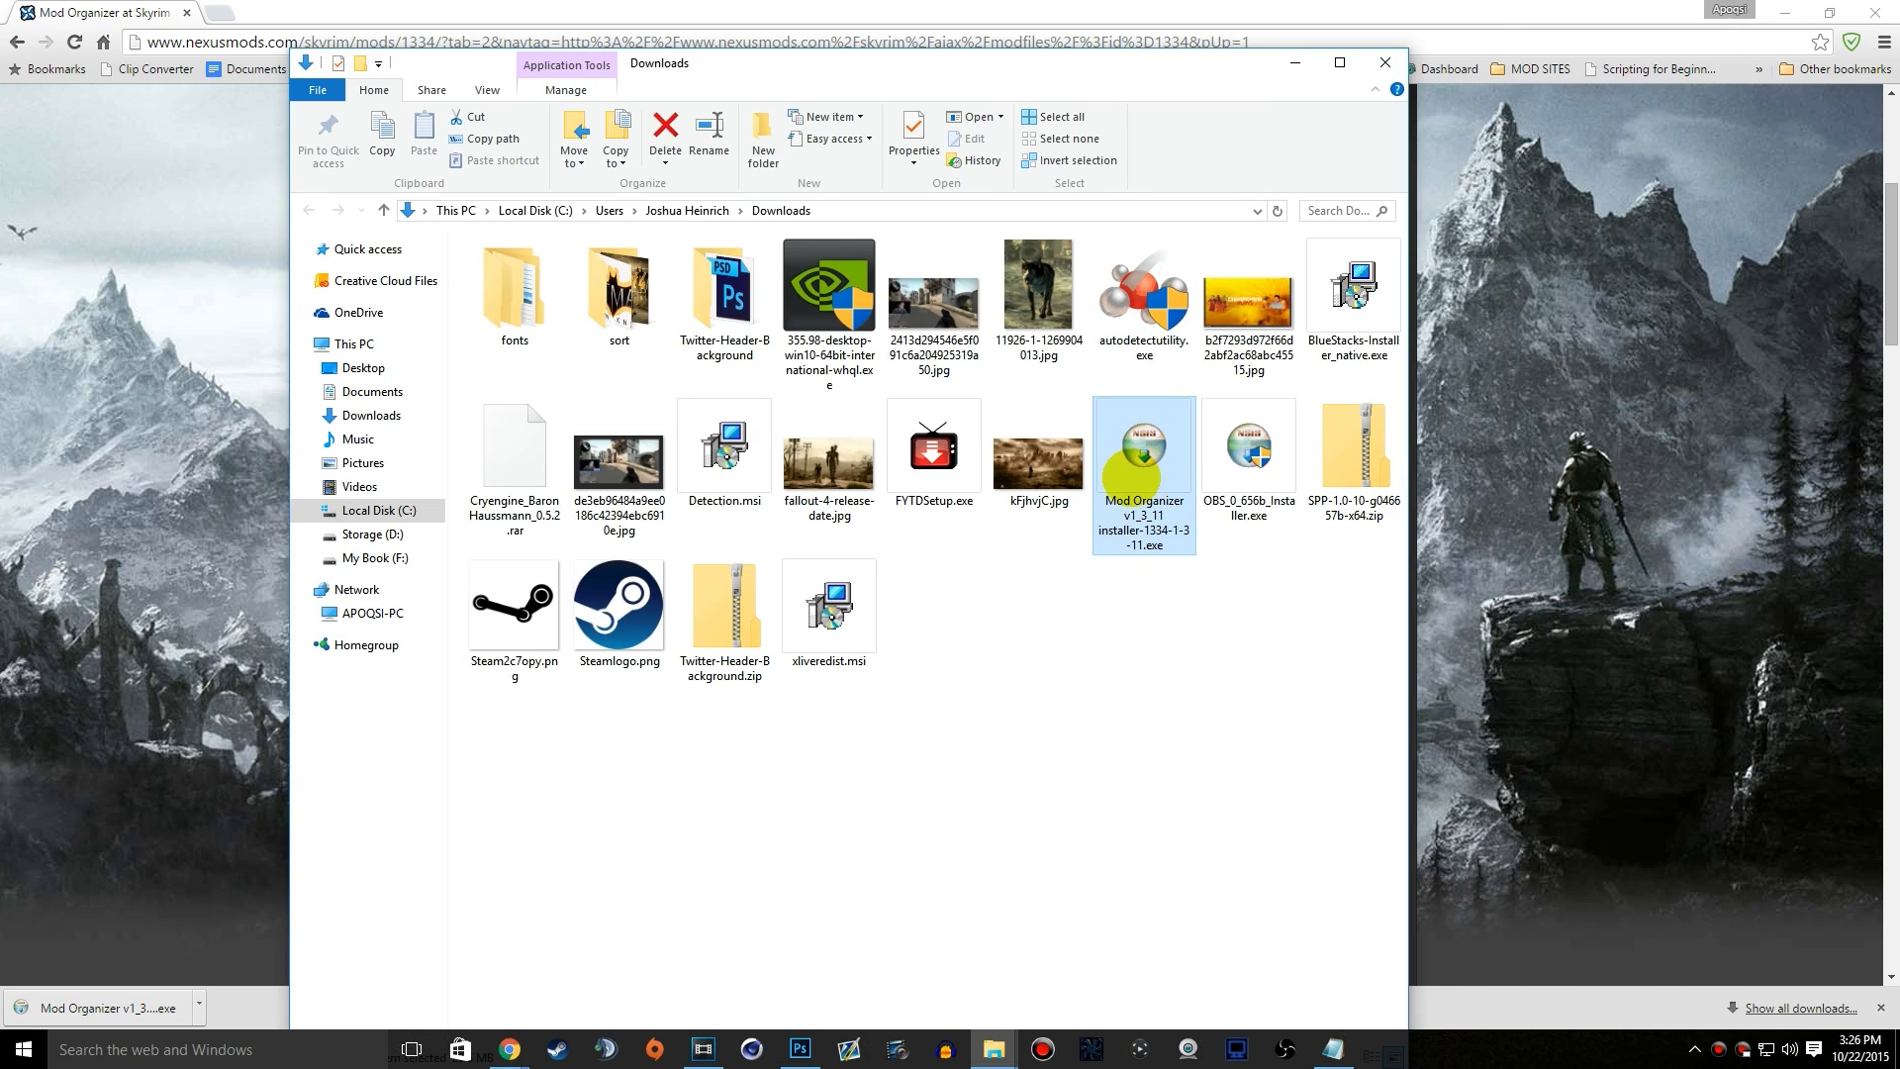
{"action": "double_click", "coordinate": [1137, 457]}
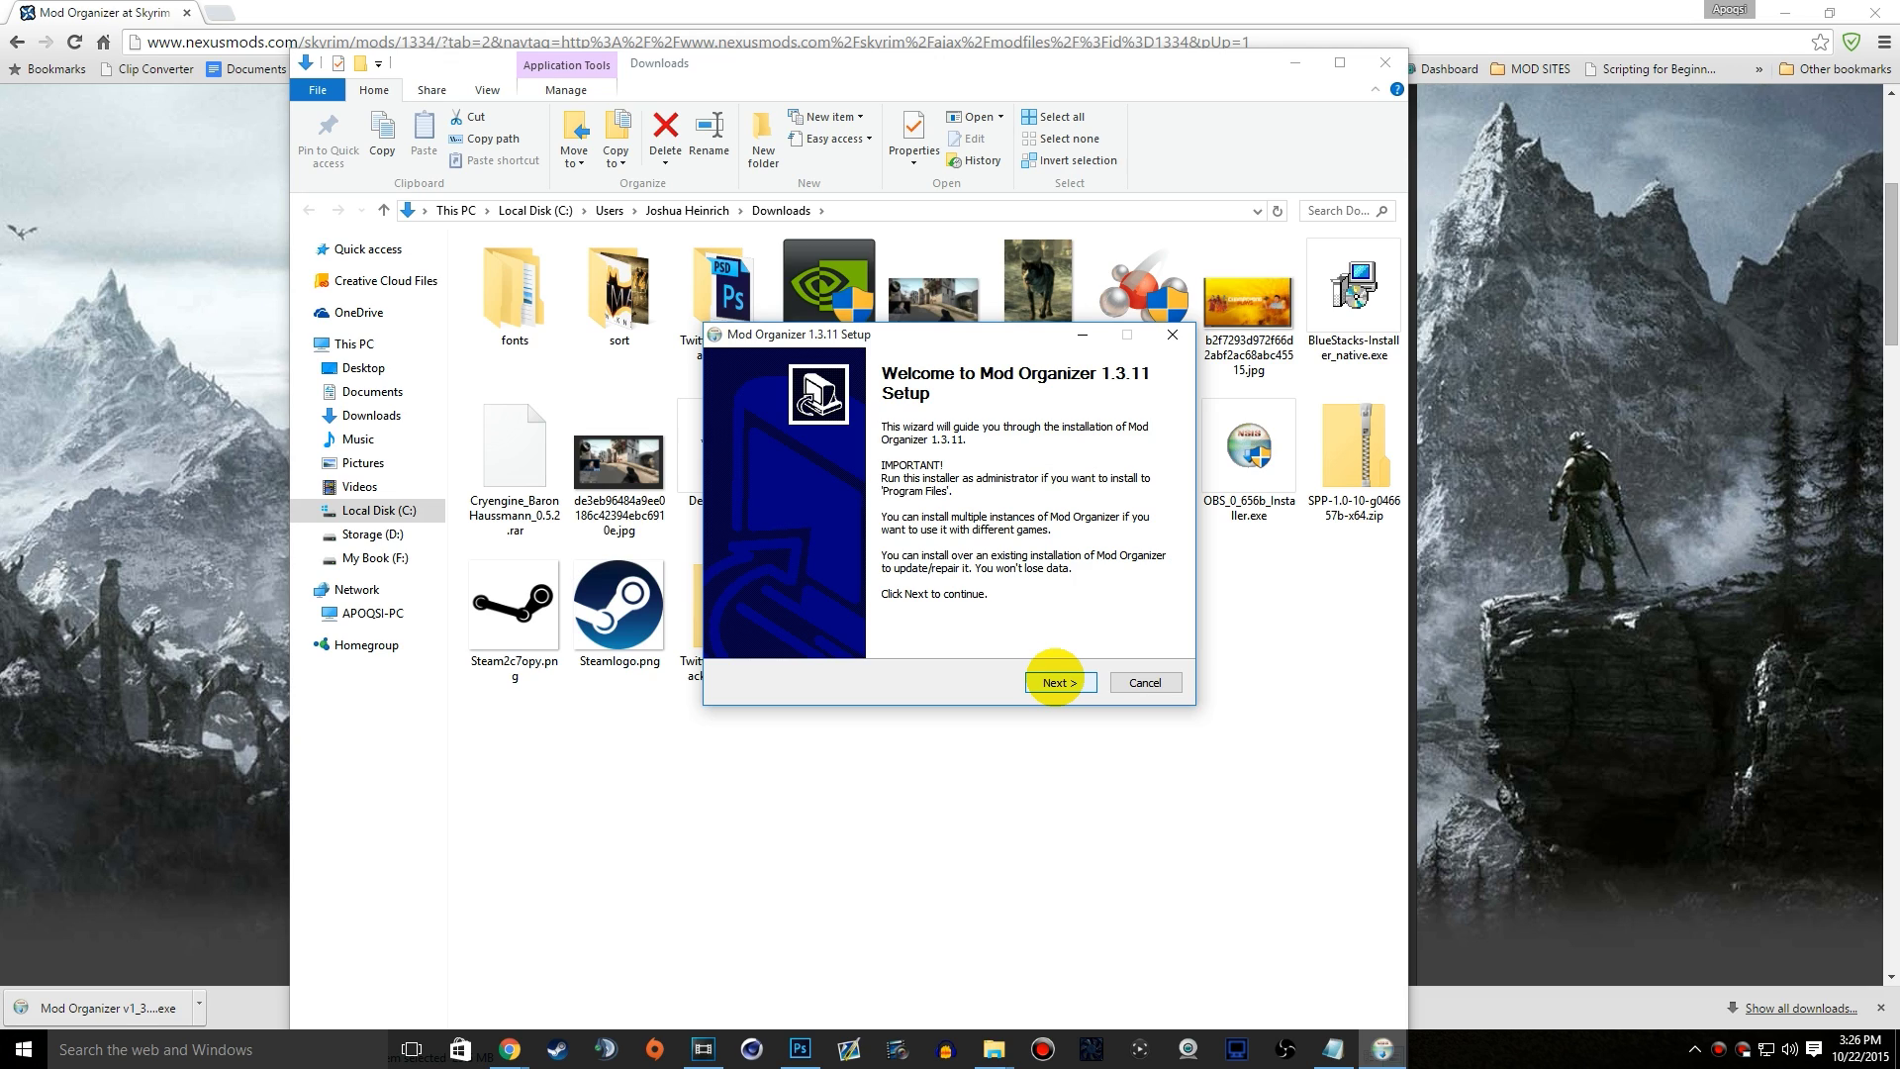
Step: Go past the welcome page, agree to the licence and keep the default components
{"action": "left_click", "coordinate": [1055, 682]}
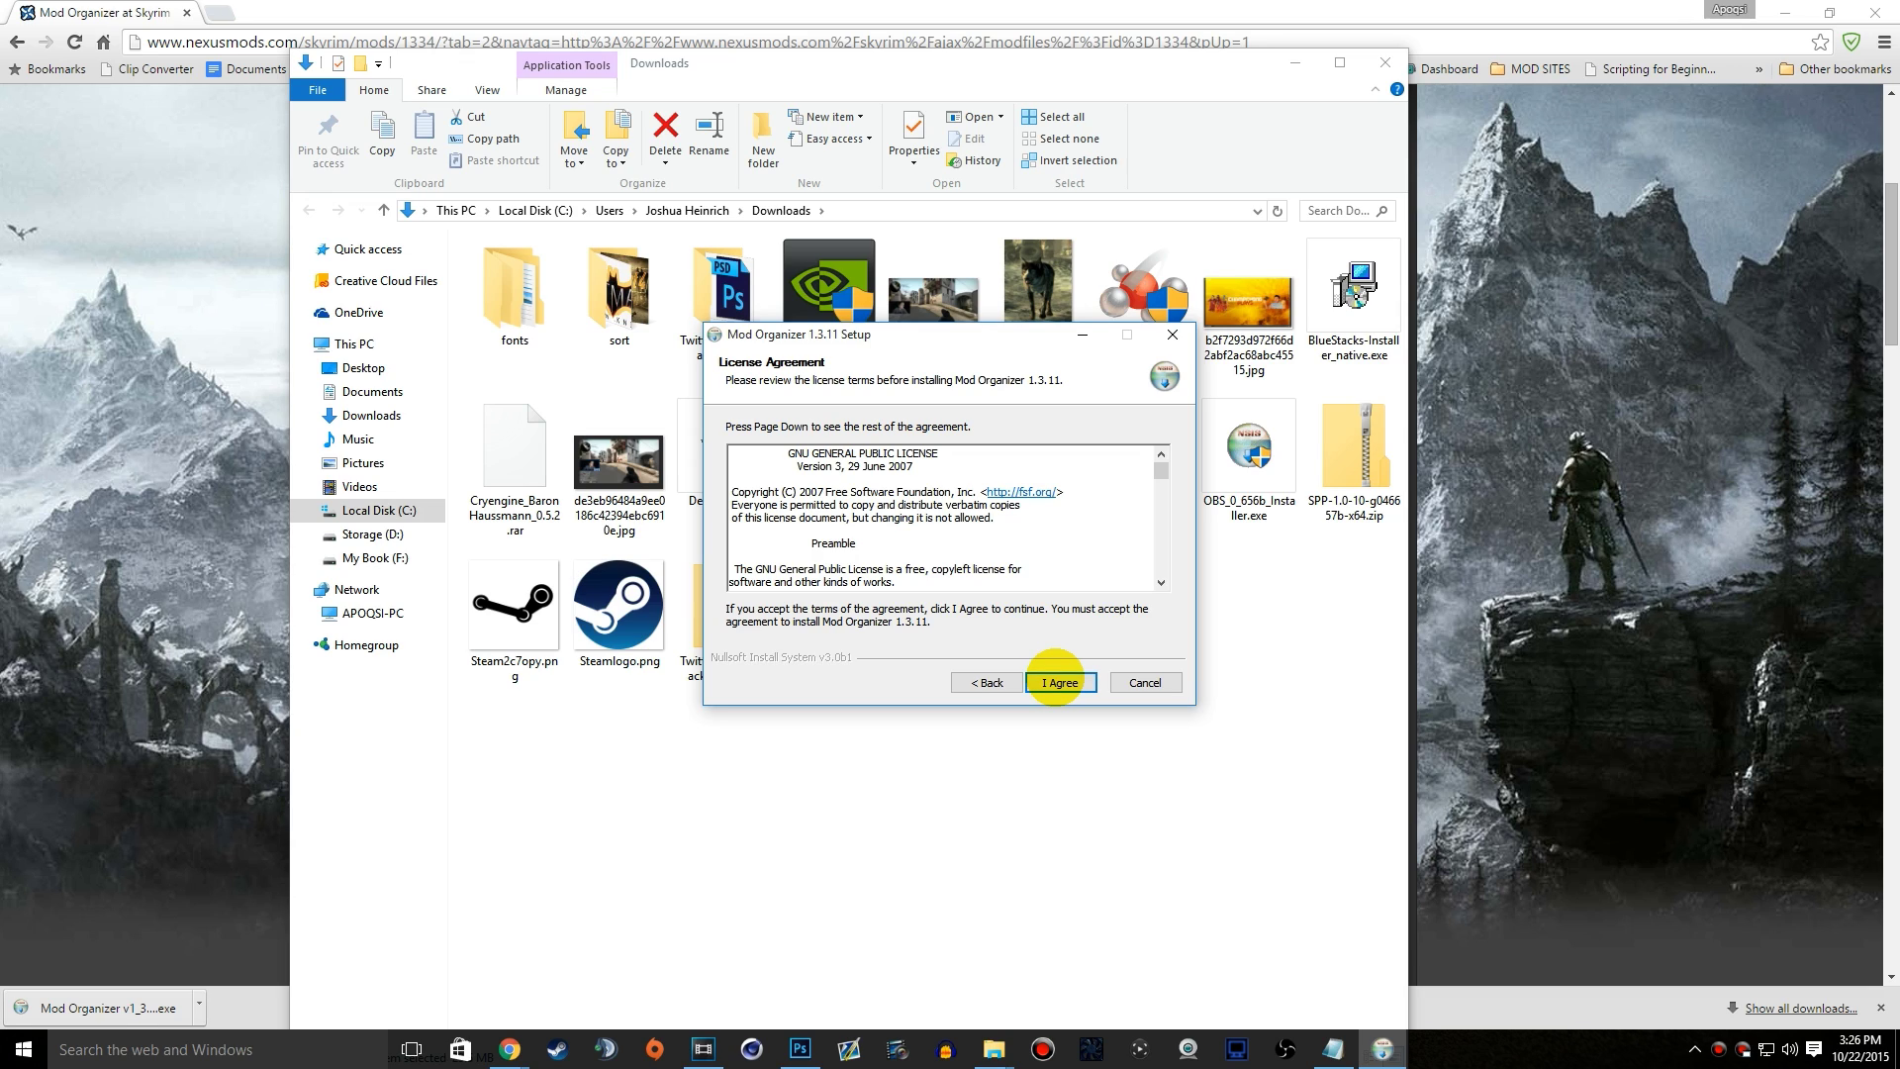
{"action": "left_click", "coordinate": [1055, 682]}
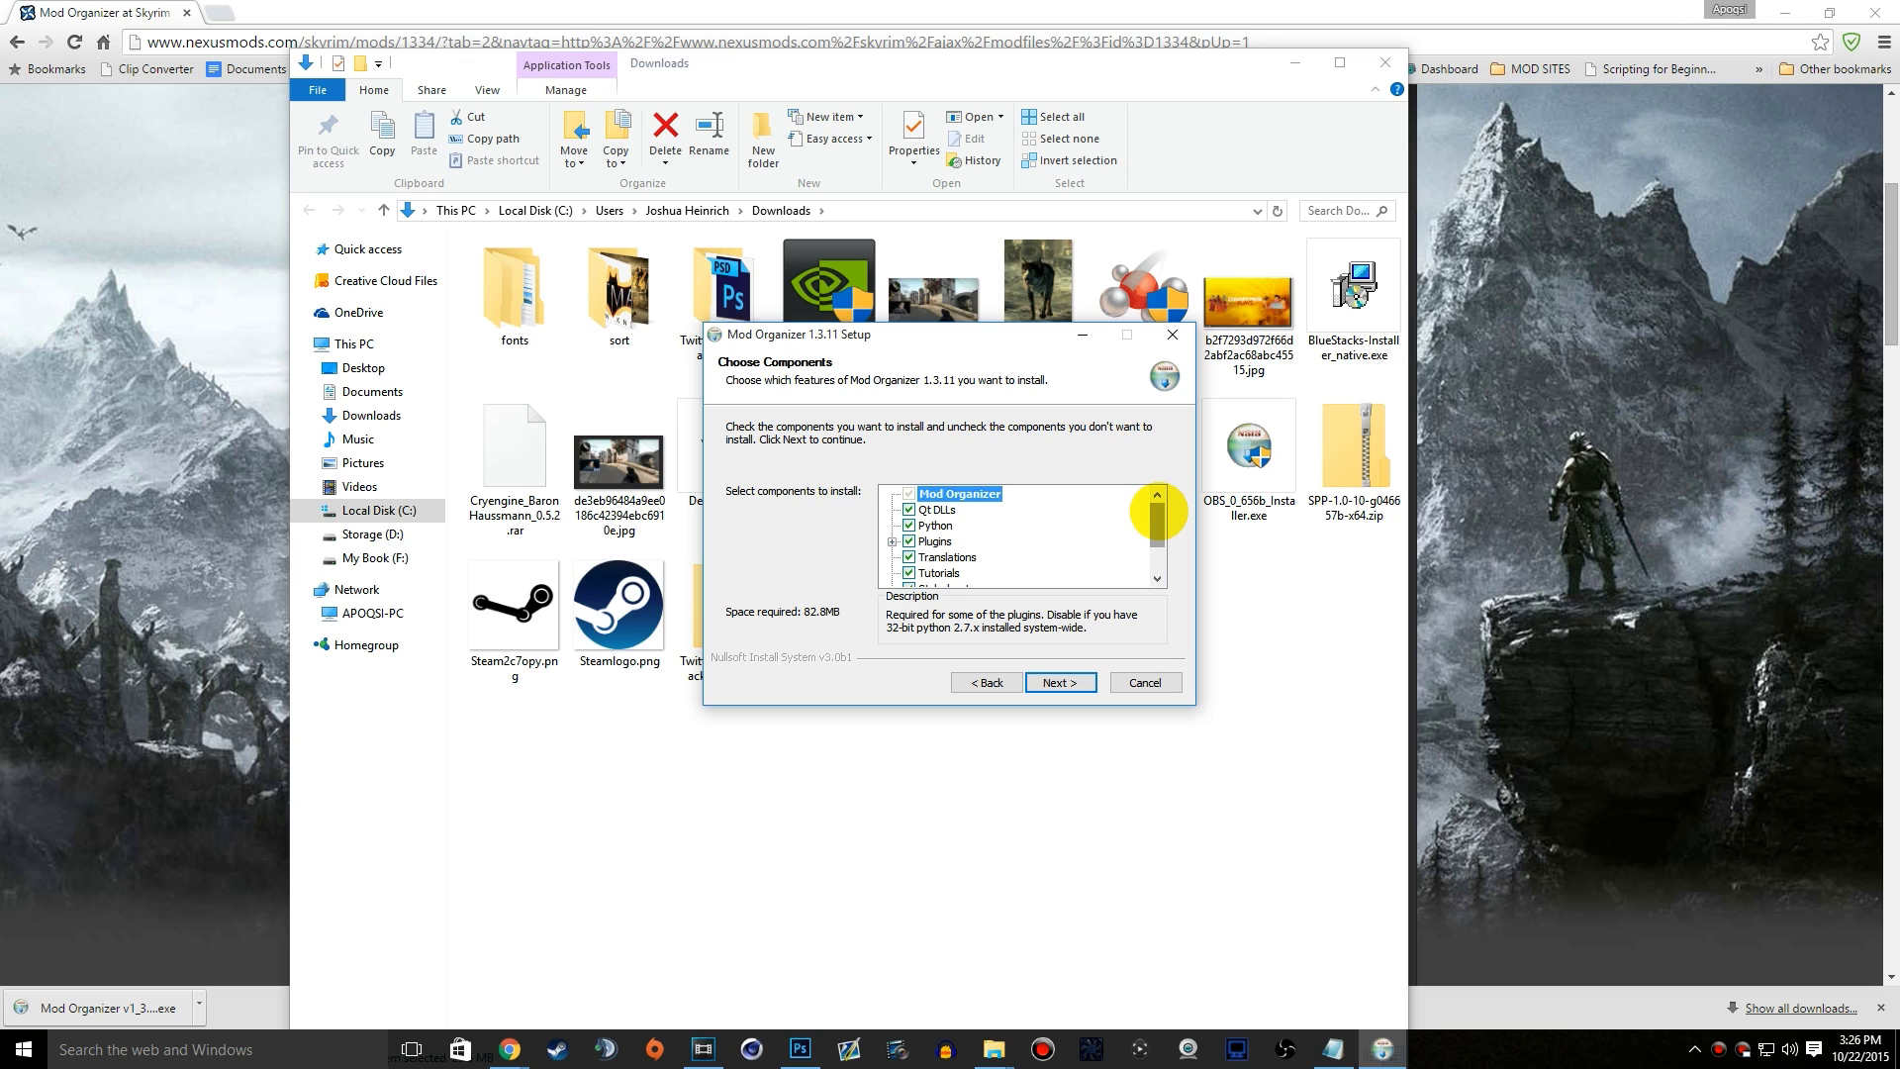
{"action": "left_click_drag", "start_coordinate": [1155, 510], "coordinate": [1154, 539]}
{"action": "left_click", "coordinate": [975, 558]}
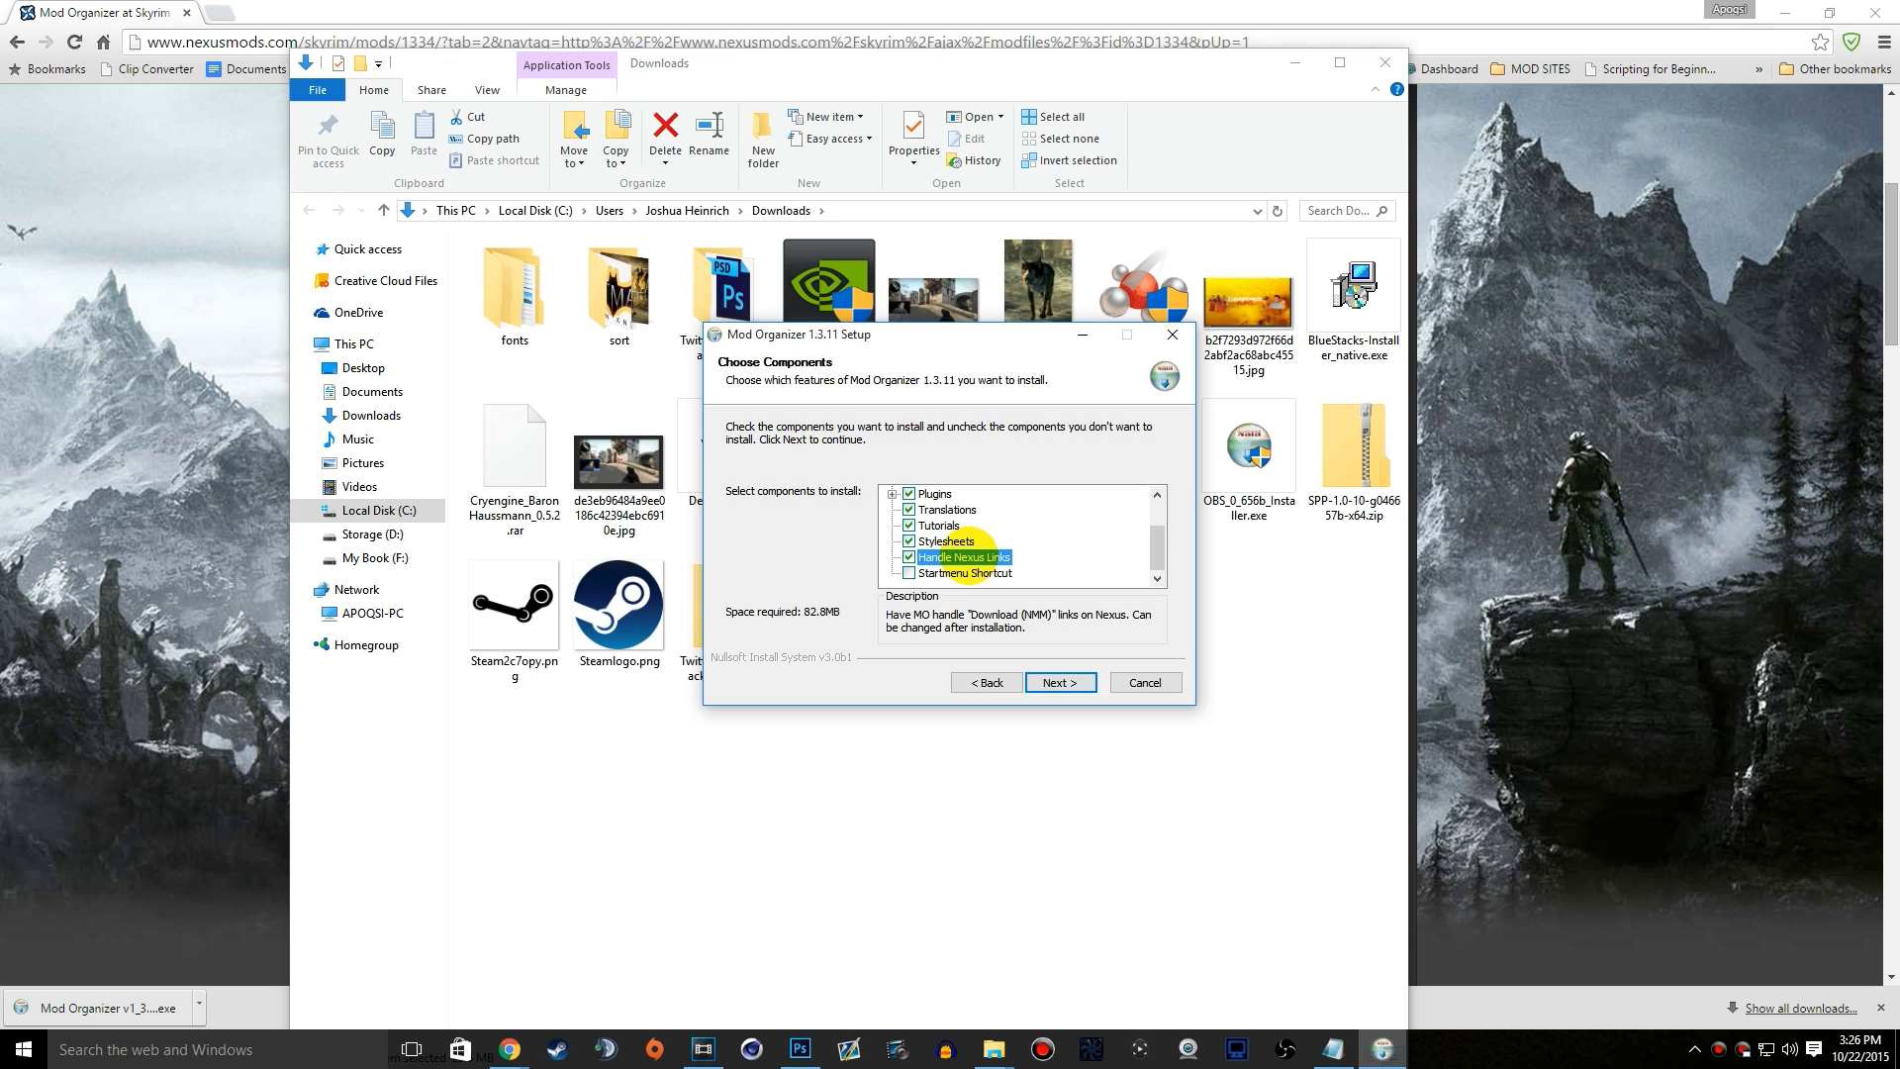
{"action": "left_click", "coordinate": [1059, 683]}
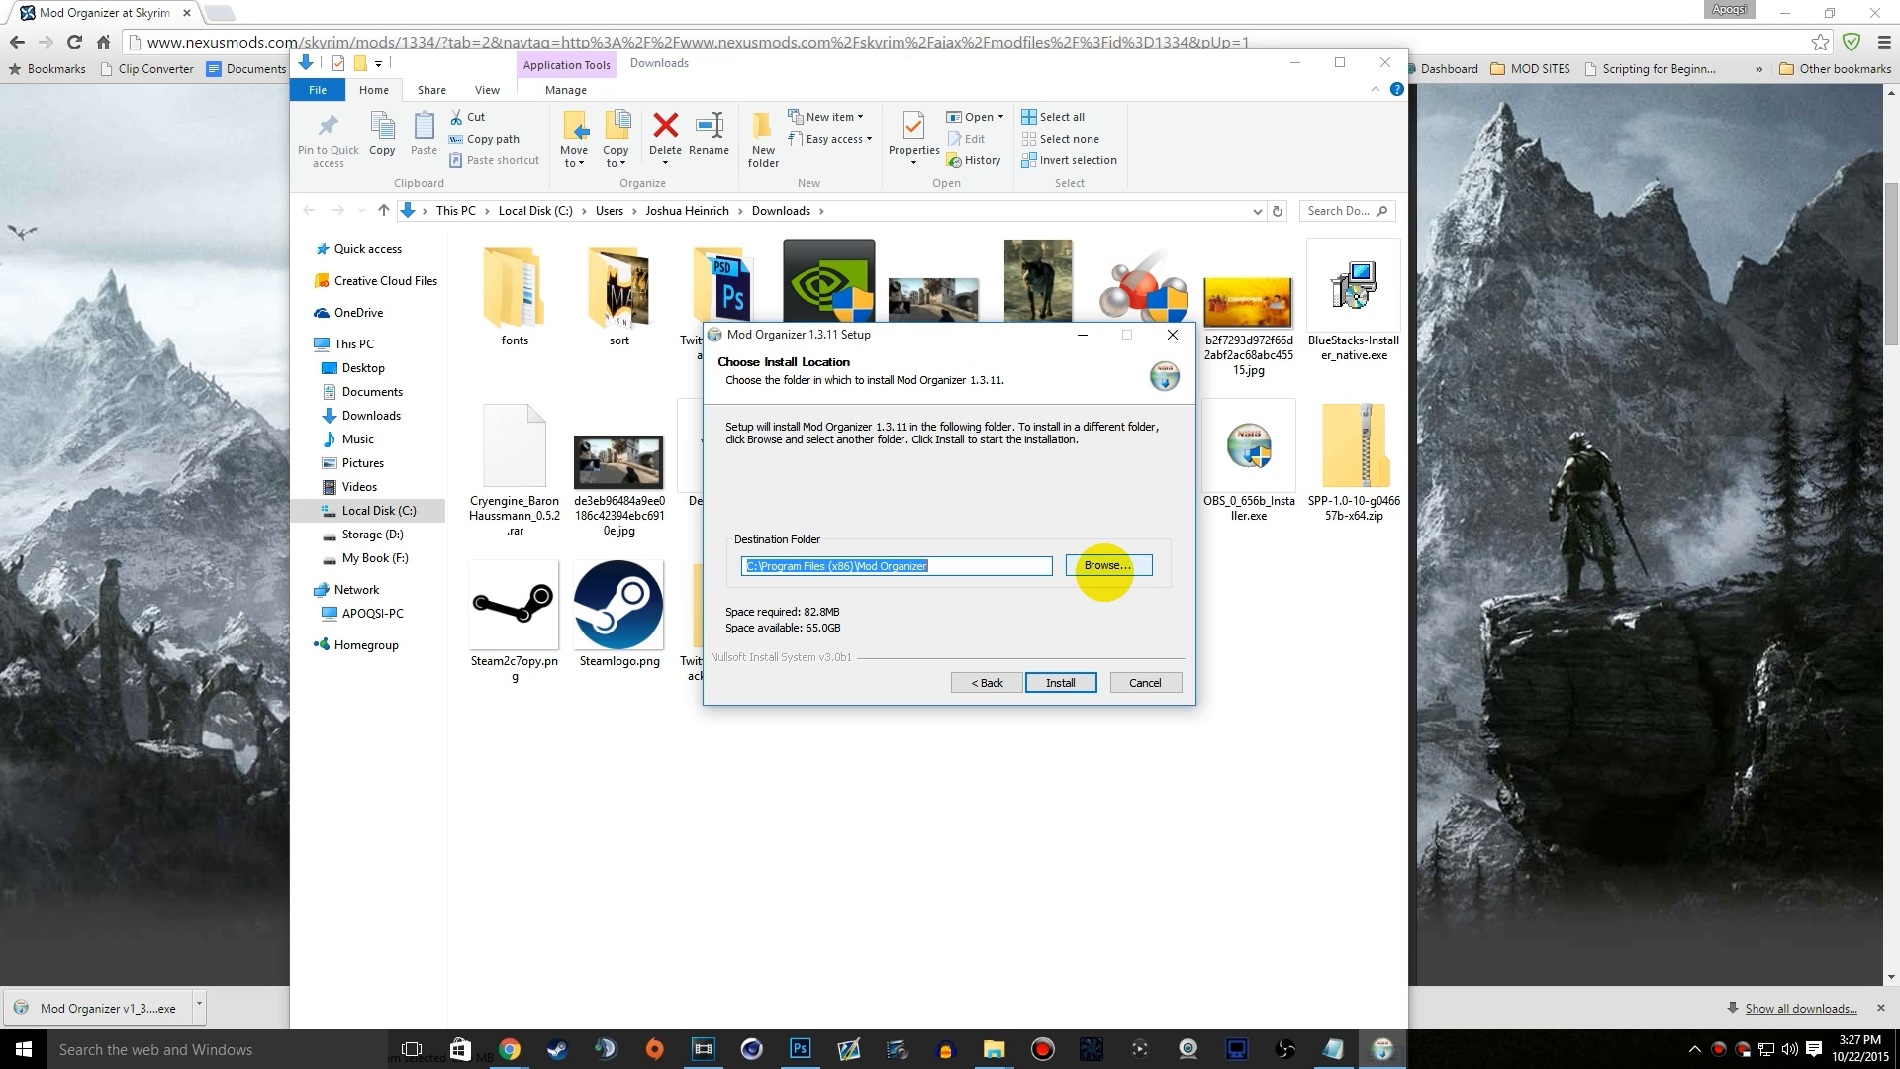
Step: Browse to C:\Program Files (x86)\Steam\SteamApps\common\Skyrim for the install folder
{"action": "left_click", "coordinate": [1100, 565]}
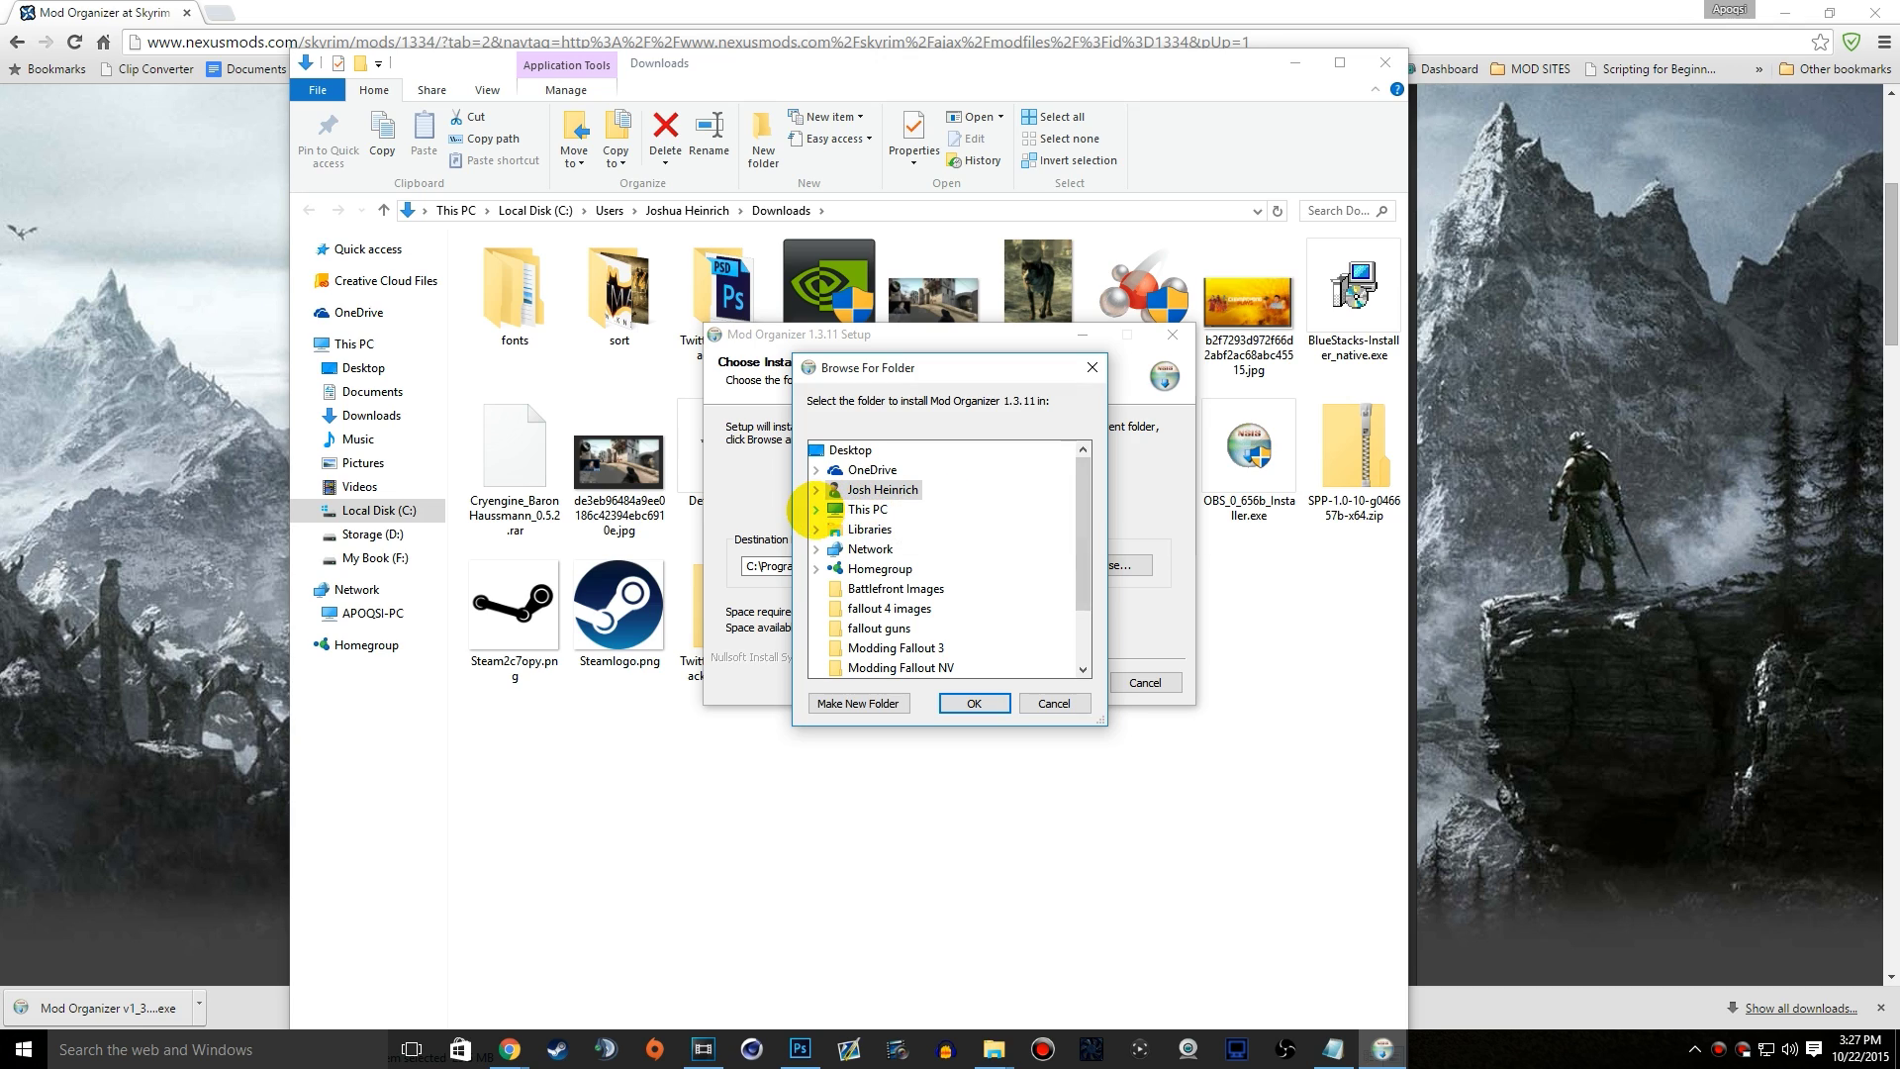
{"action": "left_click", "coordinate": [816, 508]}
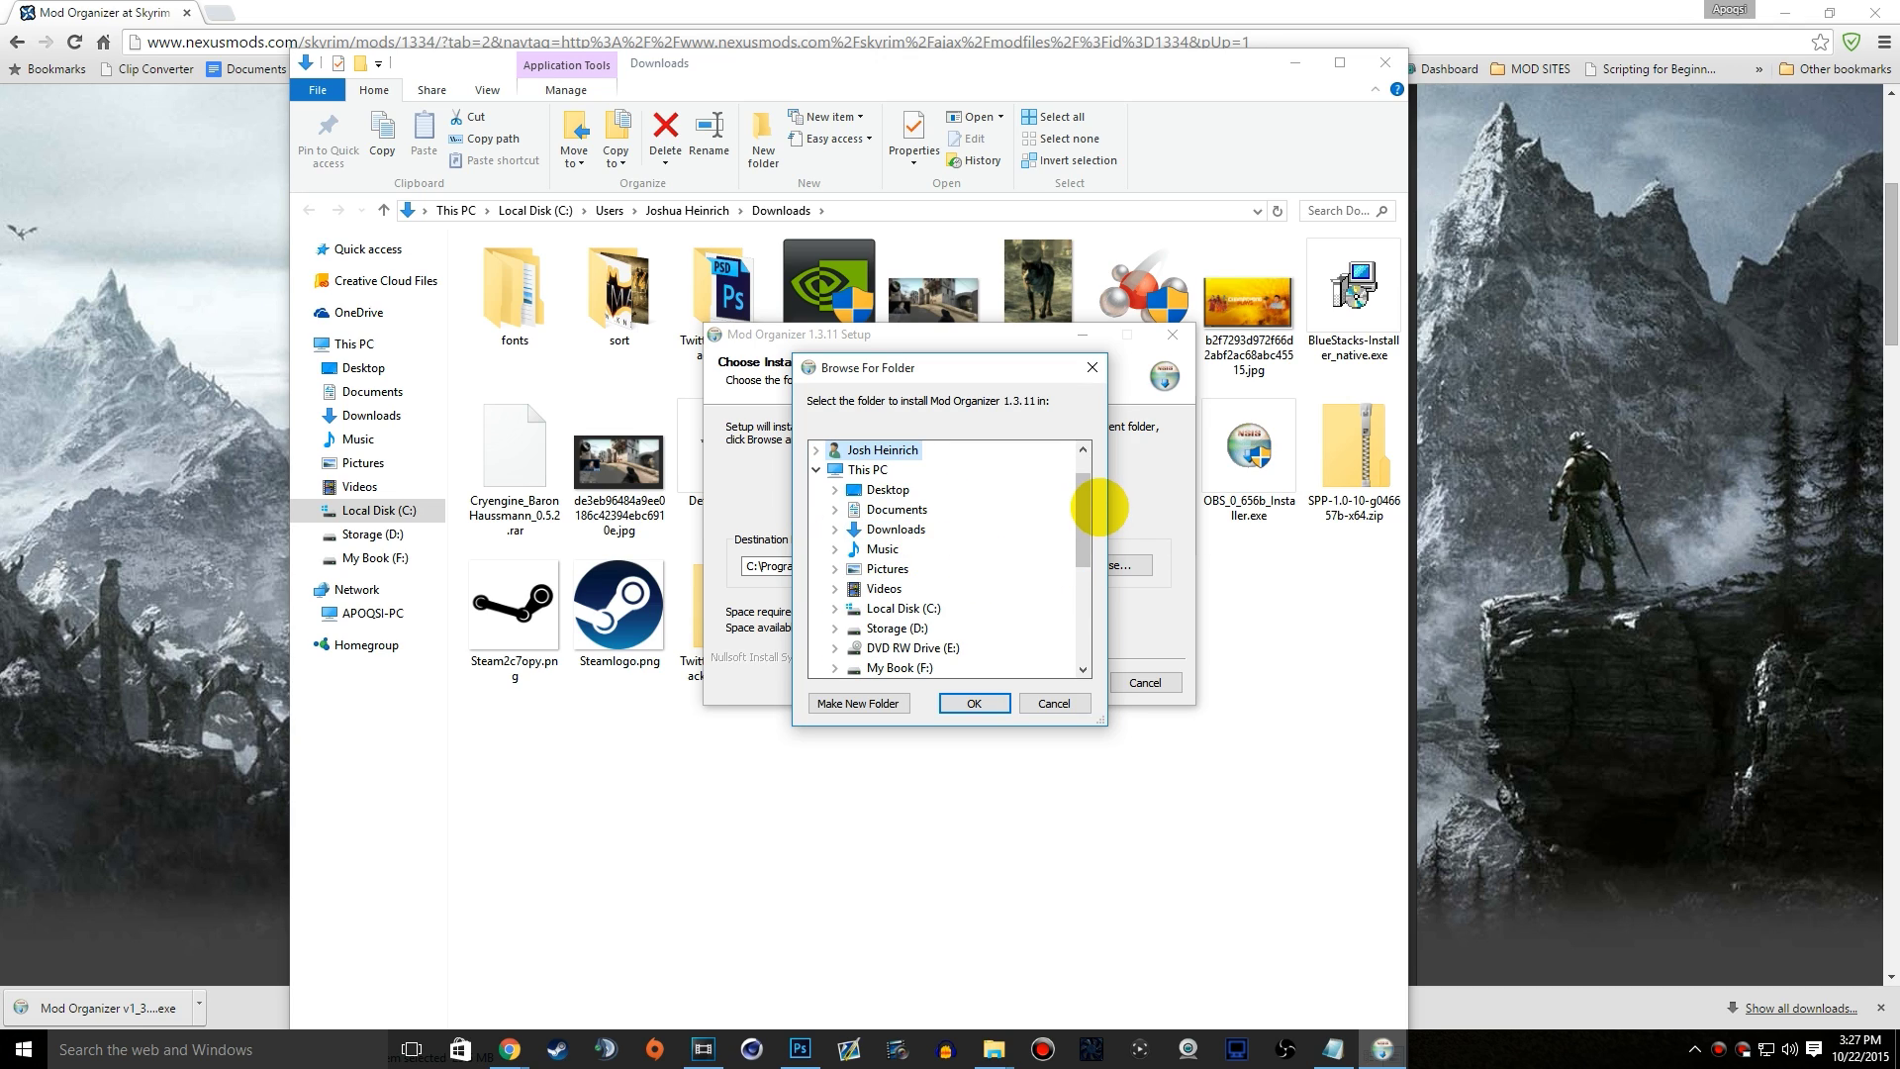
{"action": "scroll", "coordinate": [1086, 503], "scroll_direction": "down", "scroll_amount": 1}
{"action": "scroll", "coordinate": [1079, 510], "scroll_direction": "down", "scroll_amount": 1}
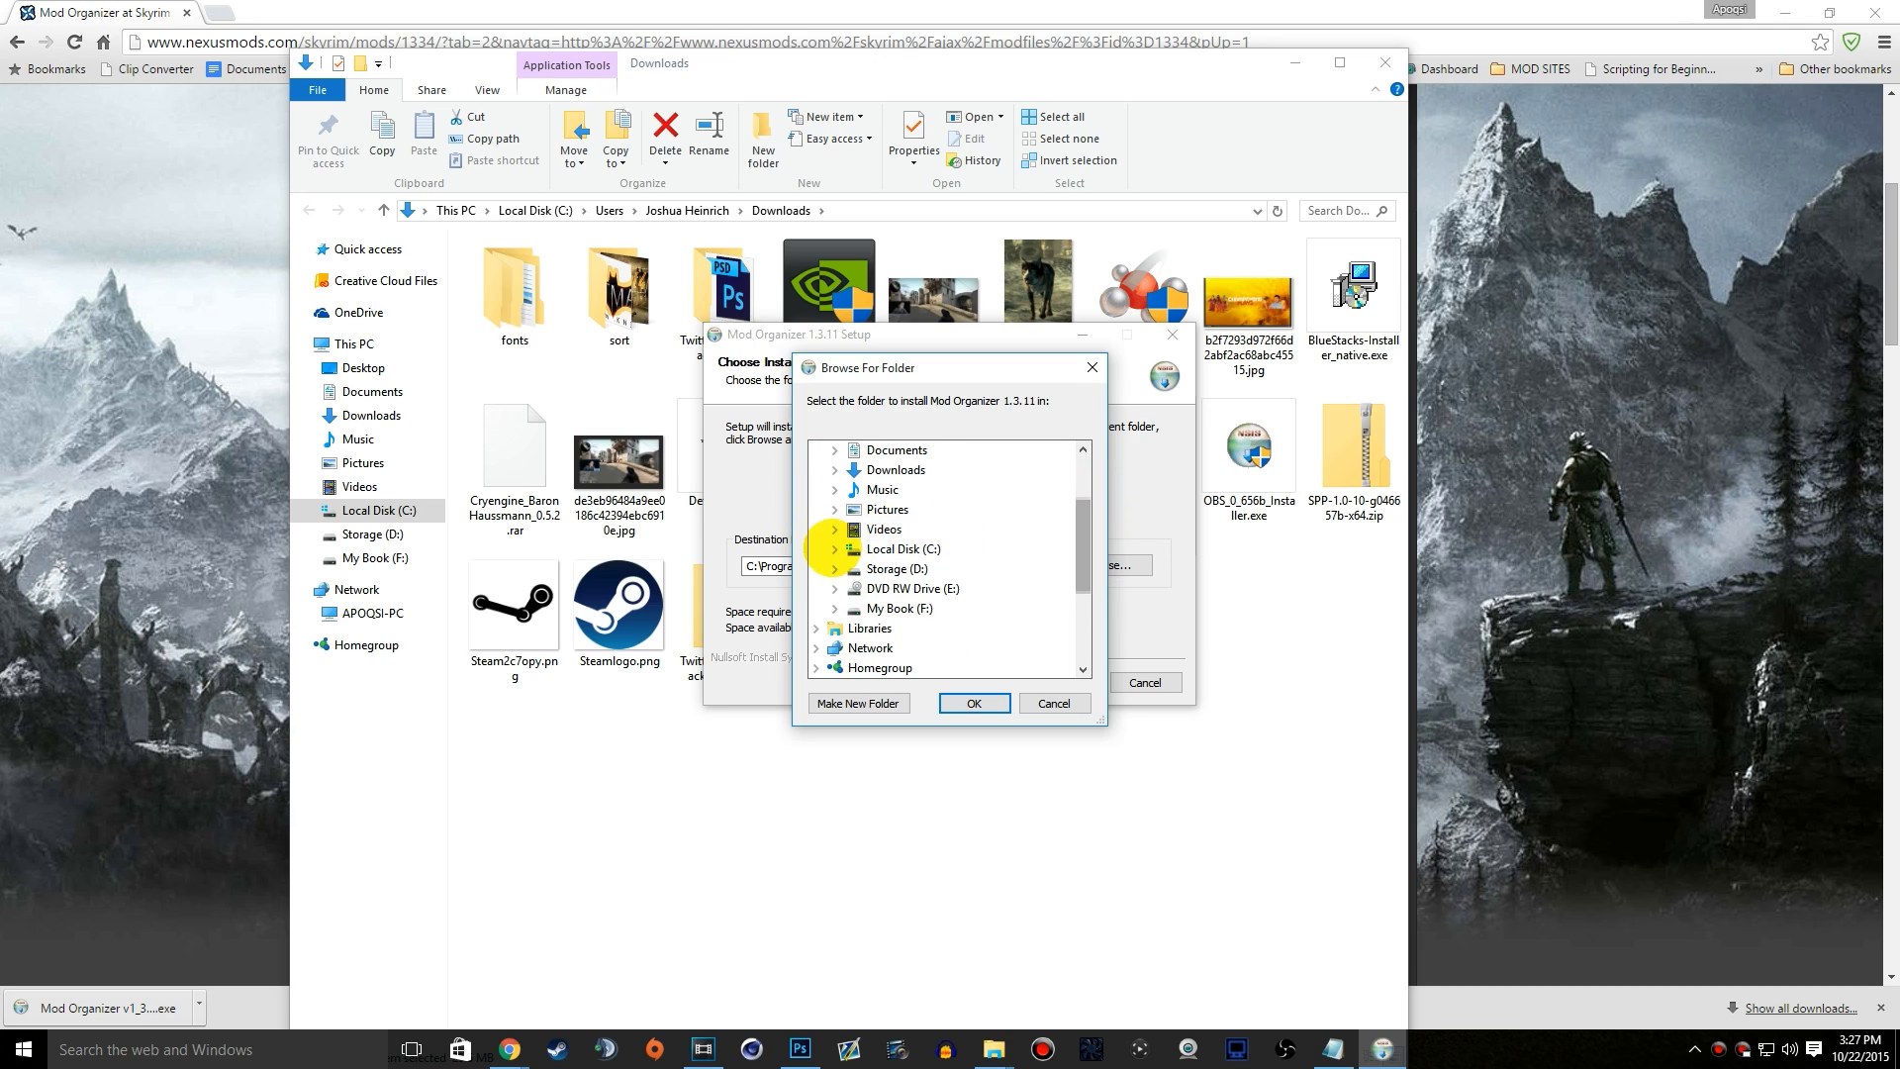
{"action": "left_click", "coordinate": [834, 529]}
{"action": "scroll", "coordinate": [1078, 534], "scroll_direction": "down", "scroll_amount": 2}
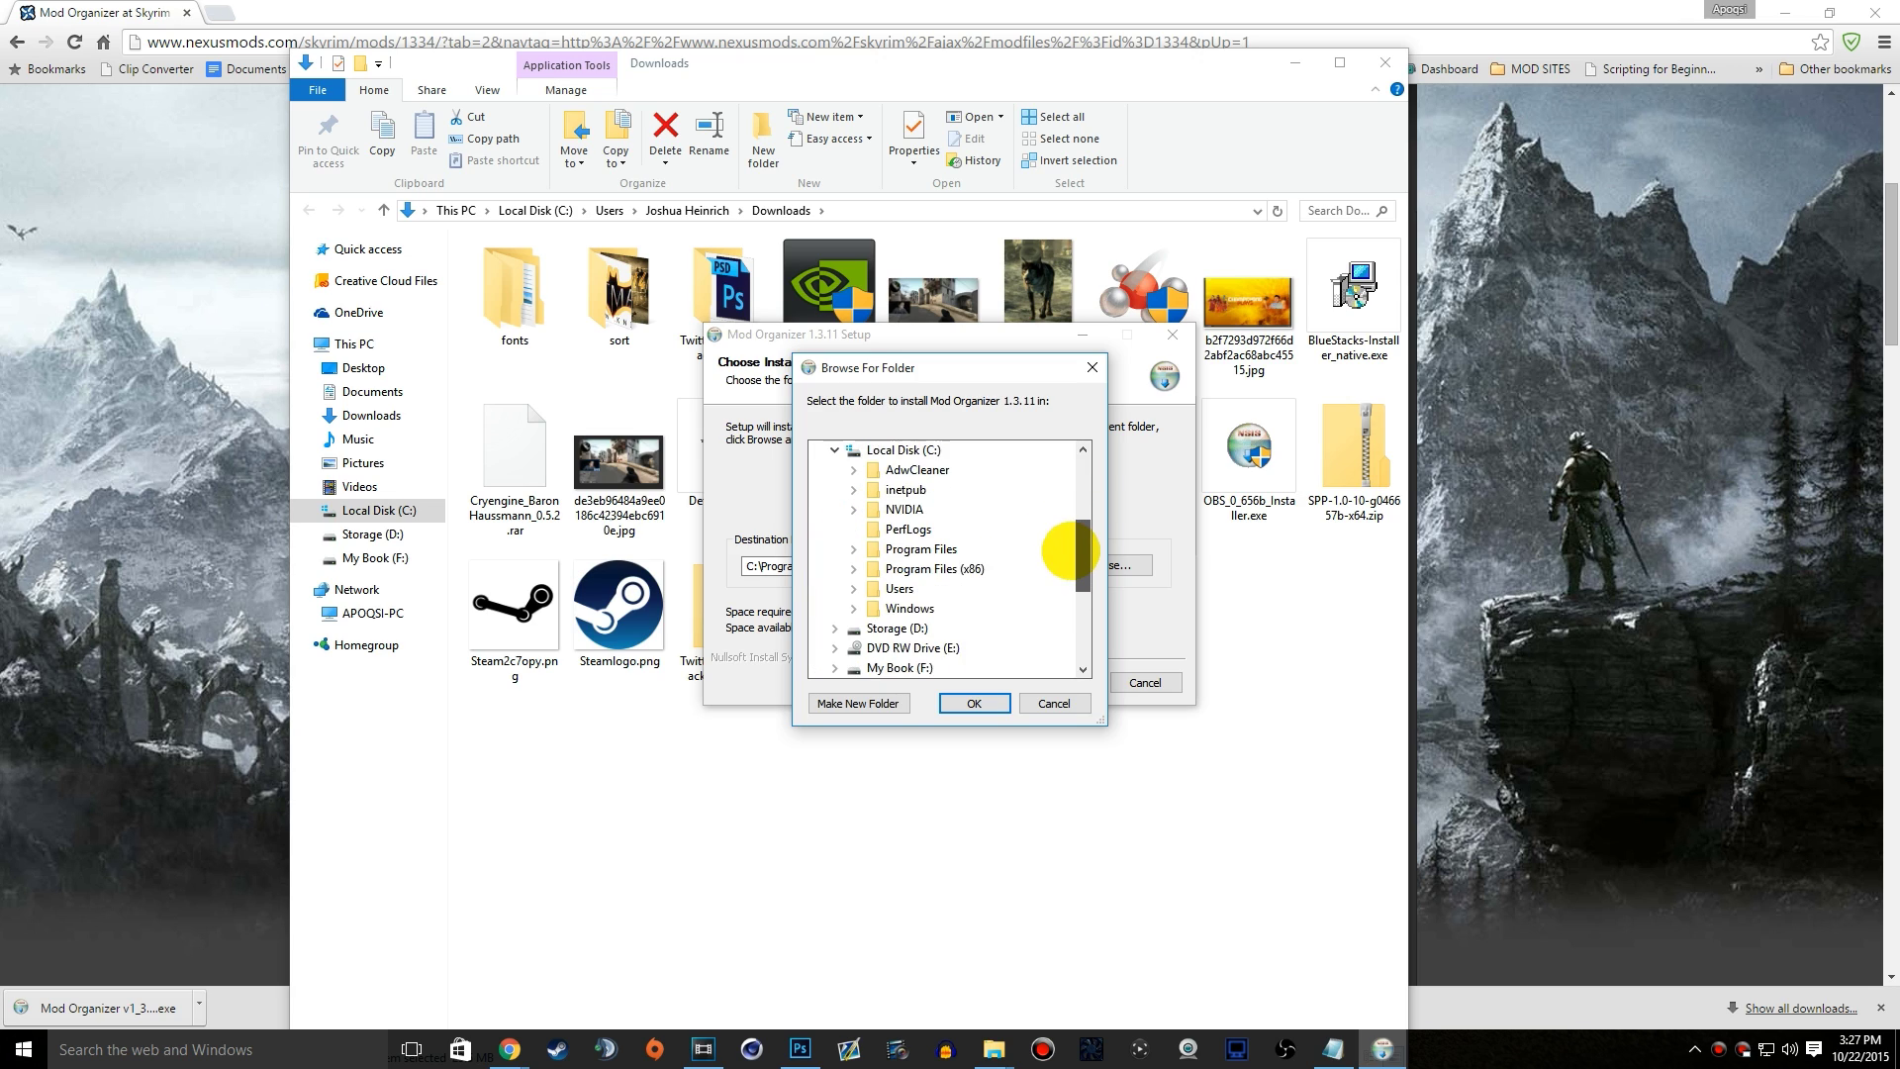
{"action": "left_click", "coordinate": [853, 549]}
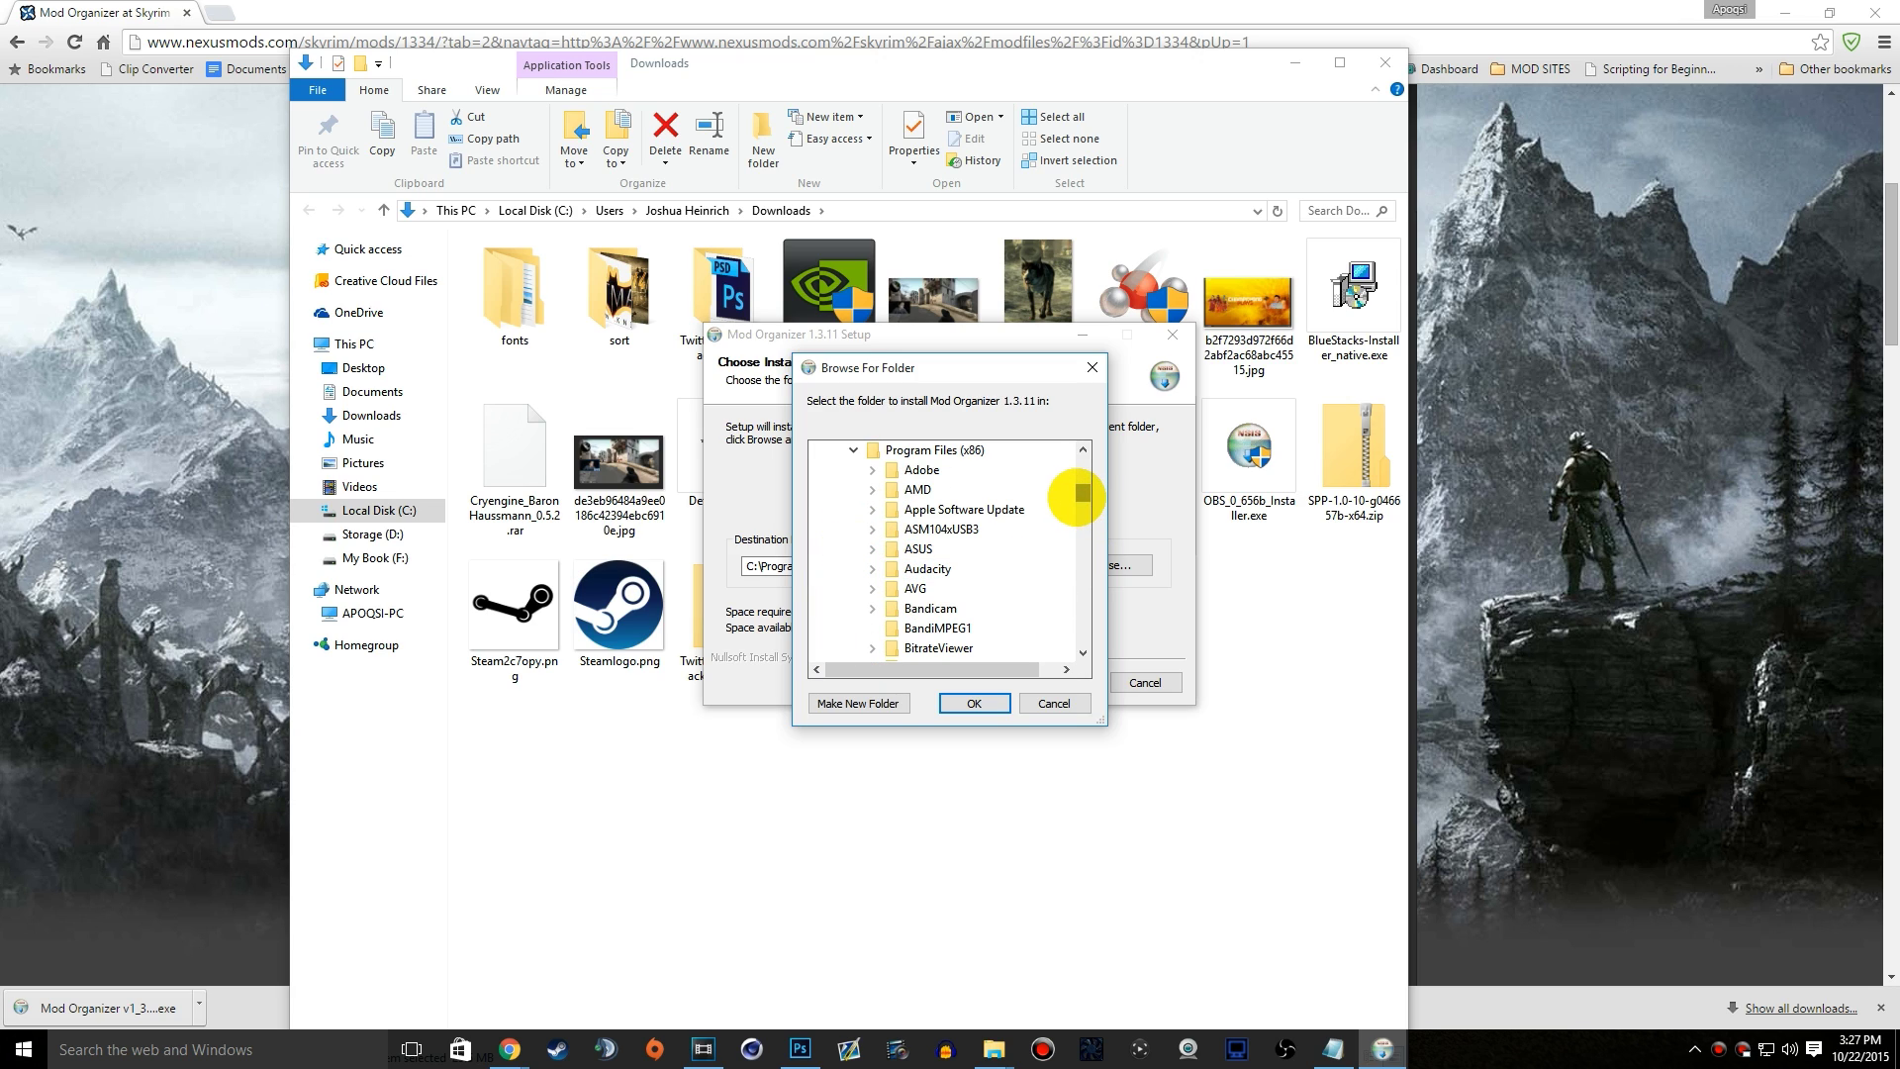
{"action": "left_click_drag", "start_coordinate": [1081, 488], "coordinate": [1083, 594]}
{"action": "left_click", "coordinate": [872, 530]}
{"action": "left_click", "coordinate": [892, 550]}
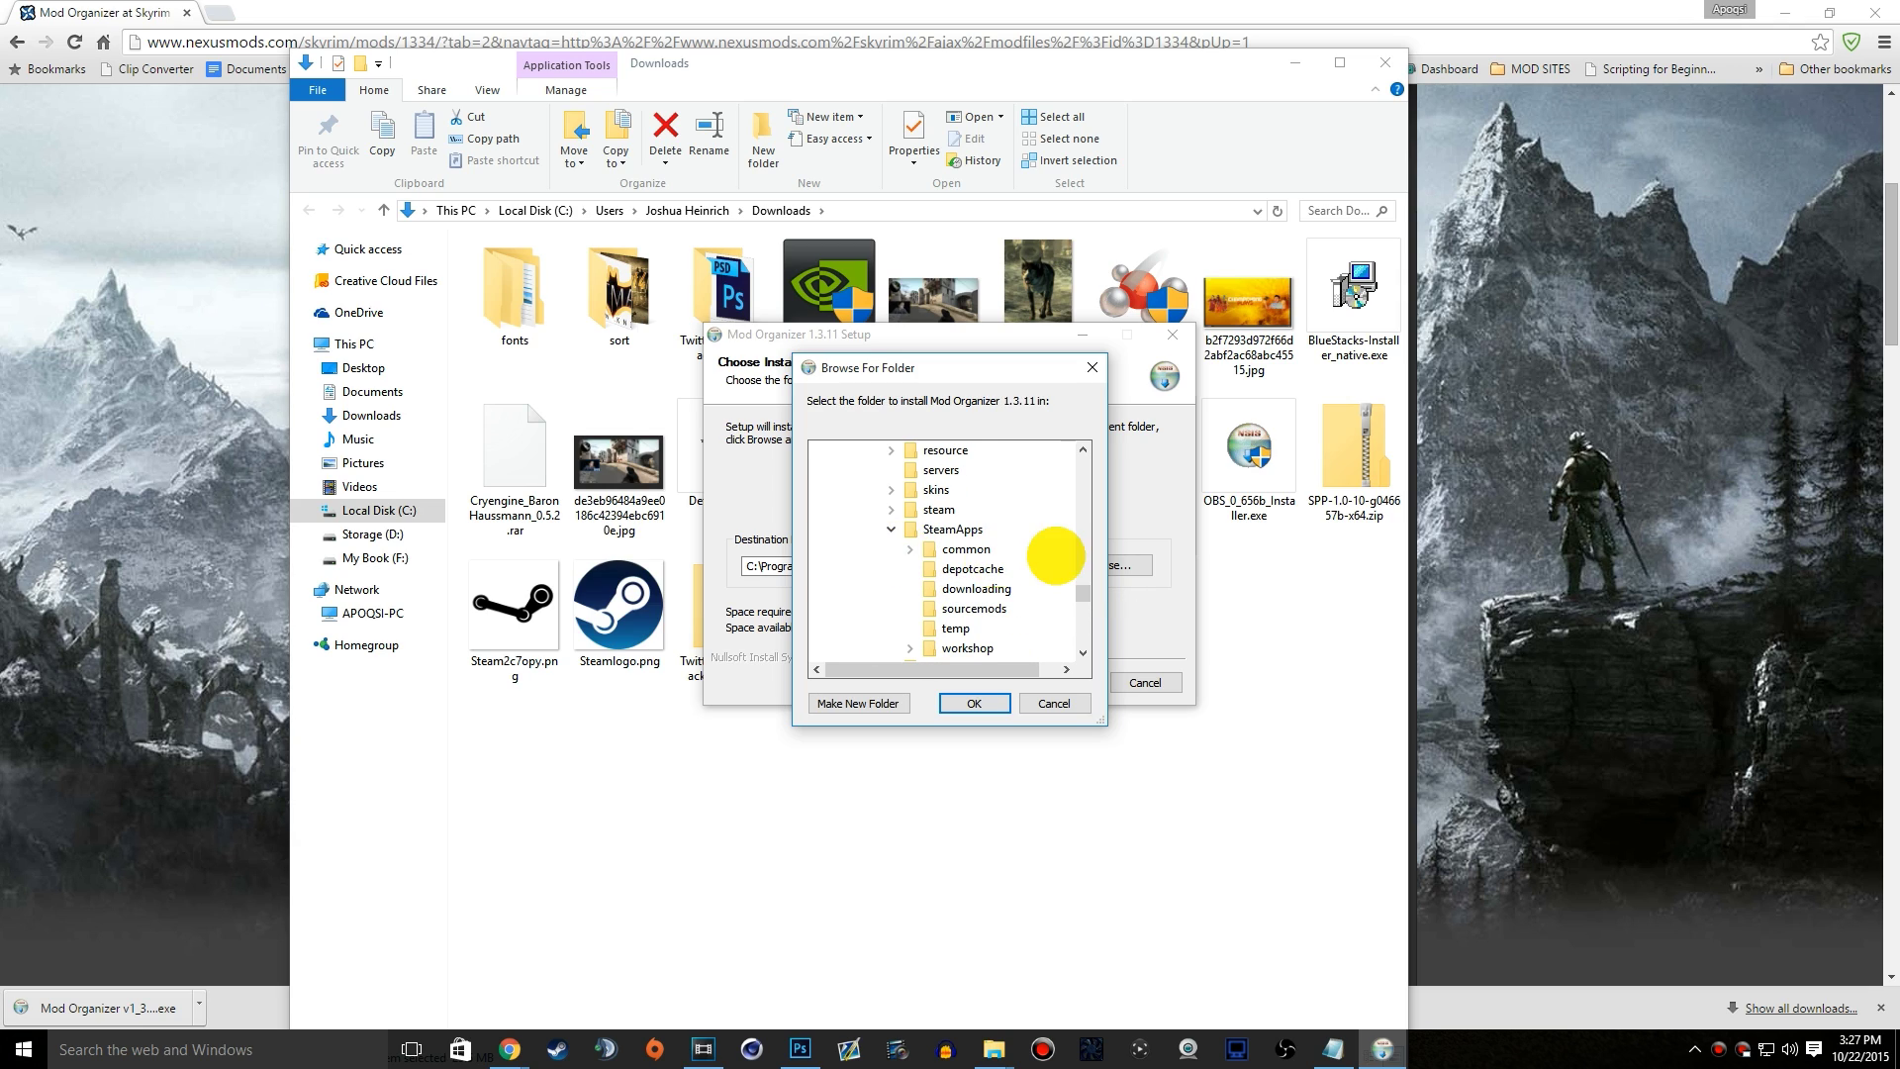
{"action": "left_click", "coordinate": [908, 549]}
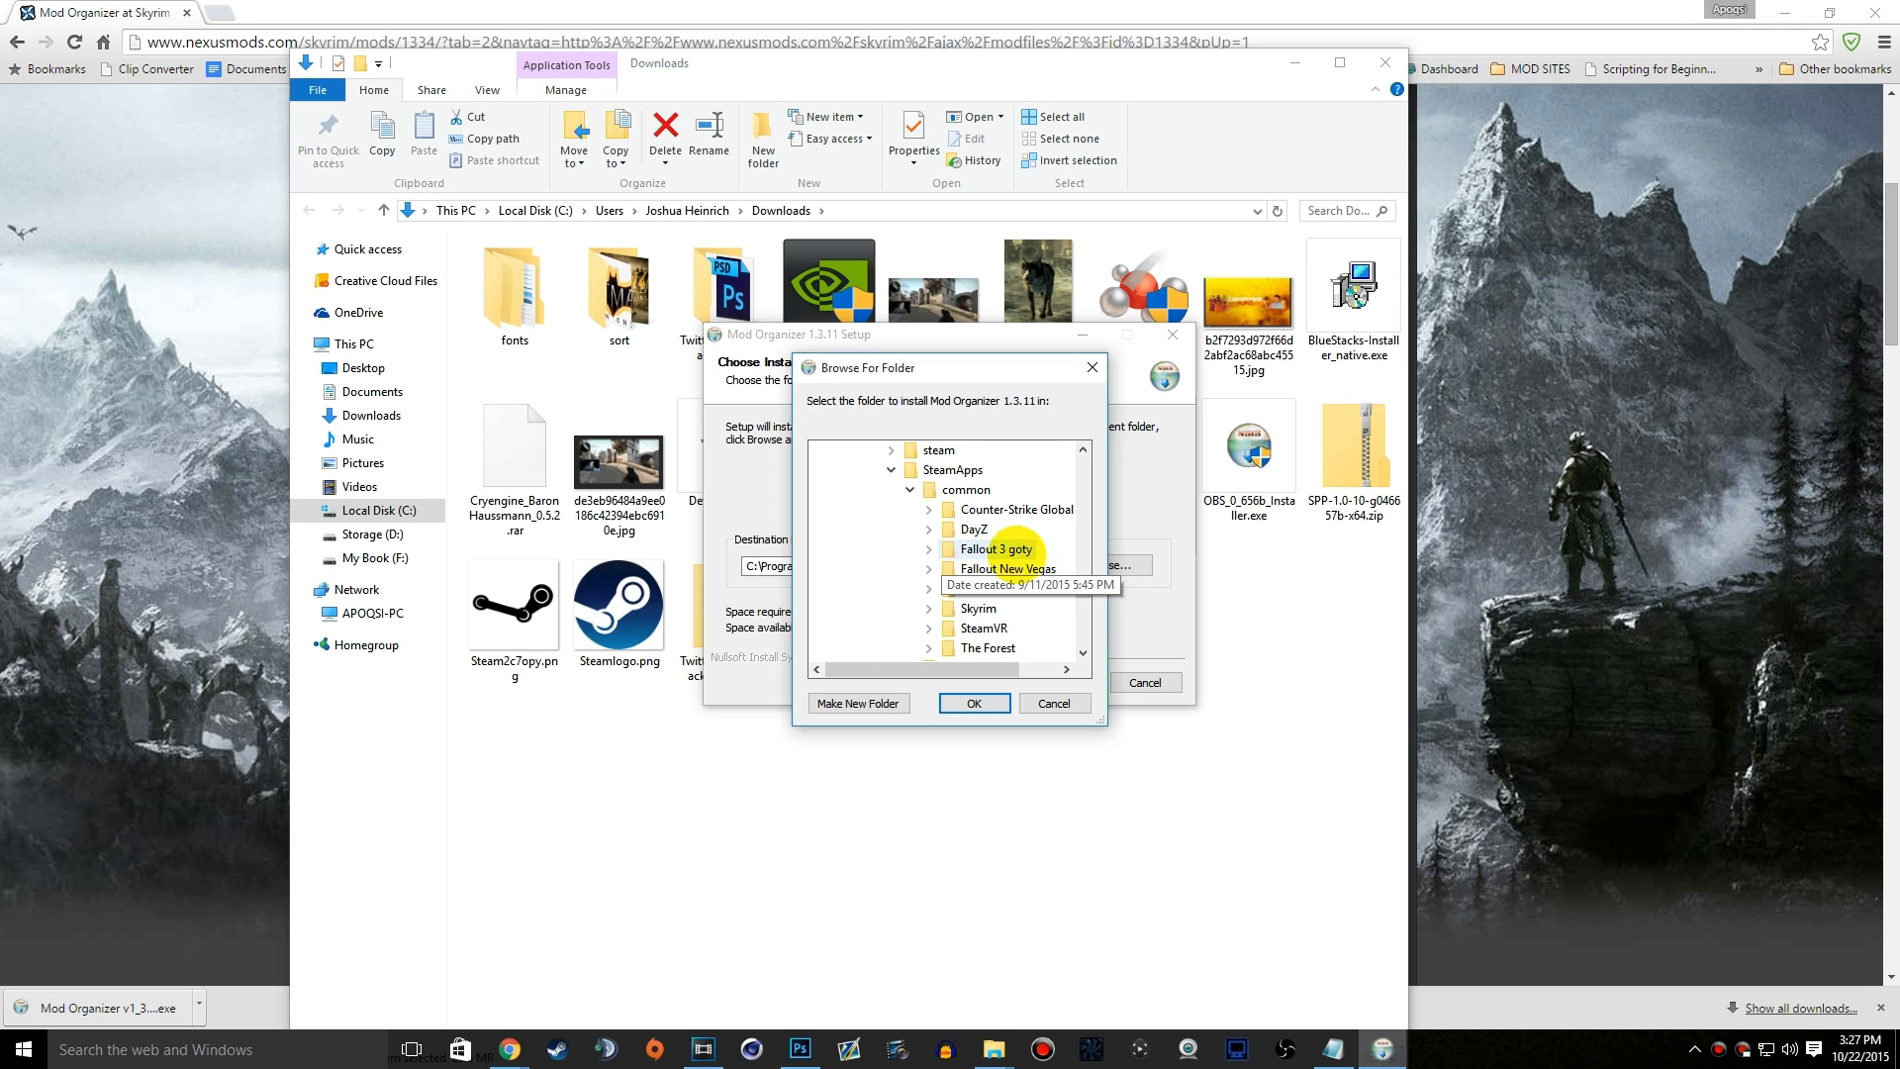
{"action": "left_click_drag", "start_coordinate": [1081, 586], "coordinate": [1081, 591]}
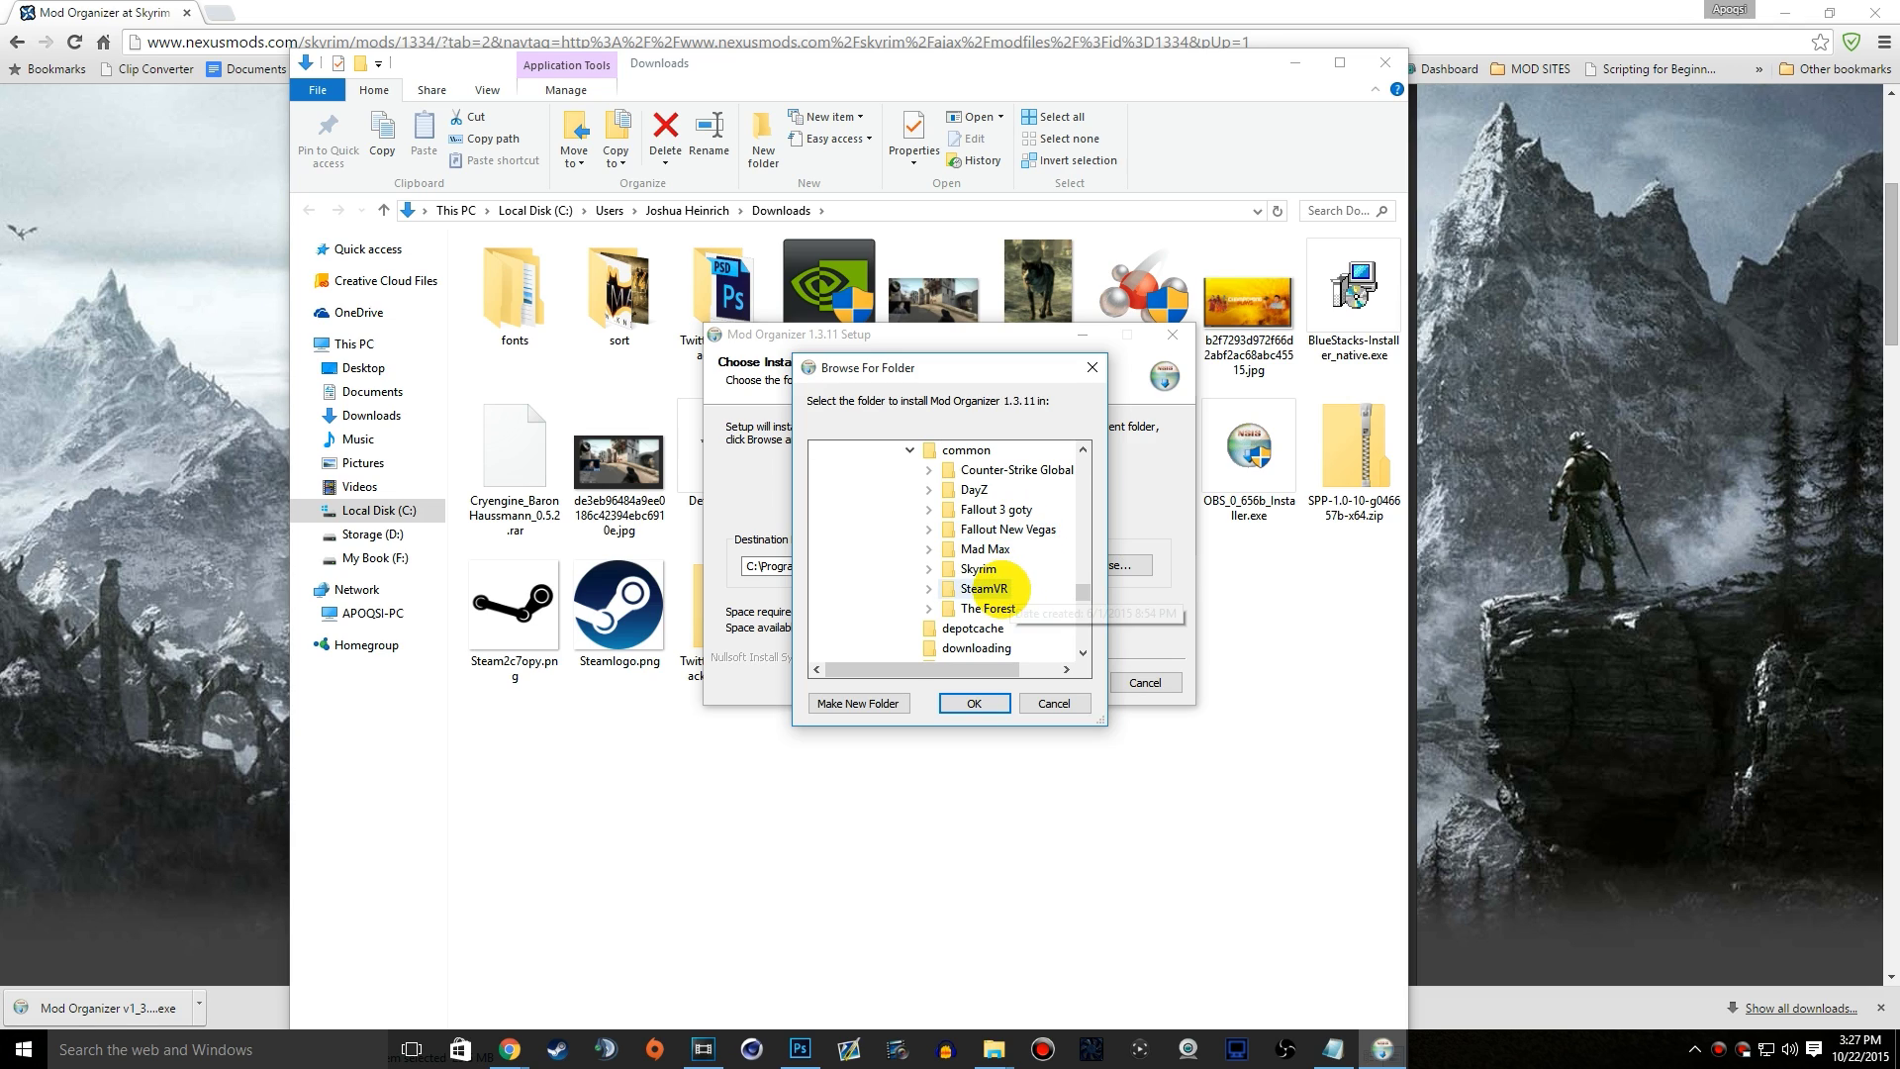
{"action": "left_click", "coordinate": [979, 568]}
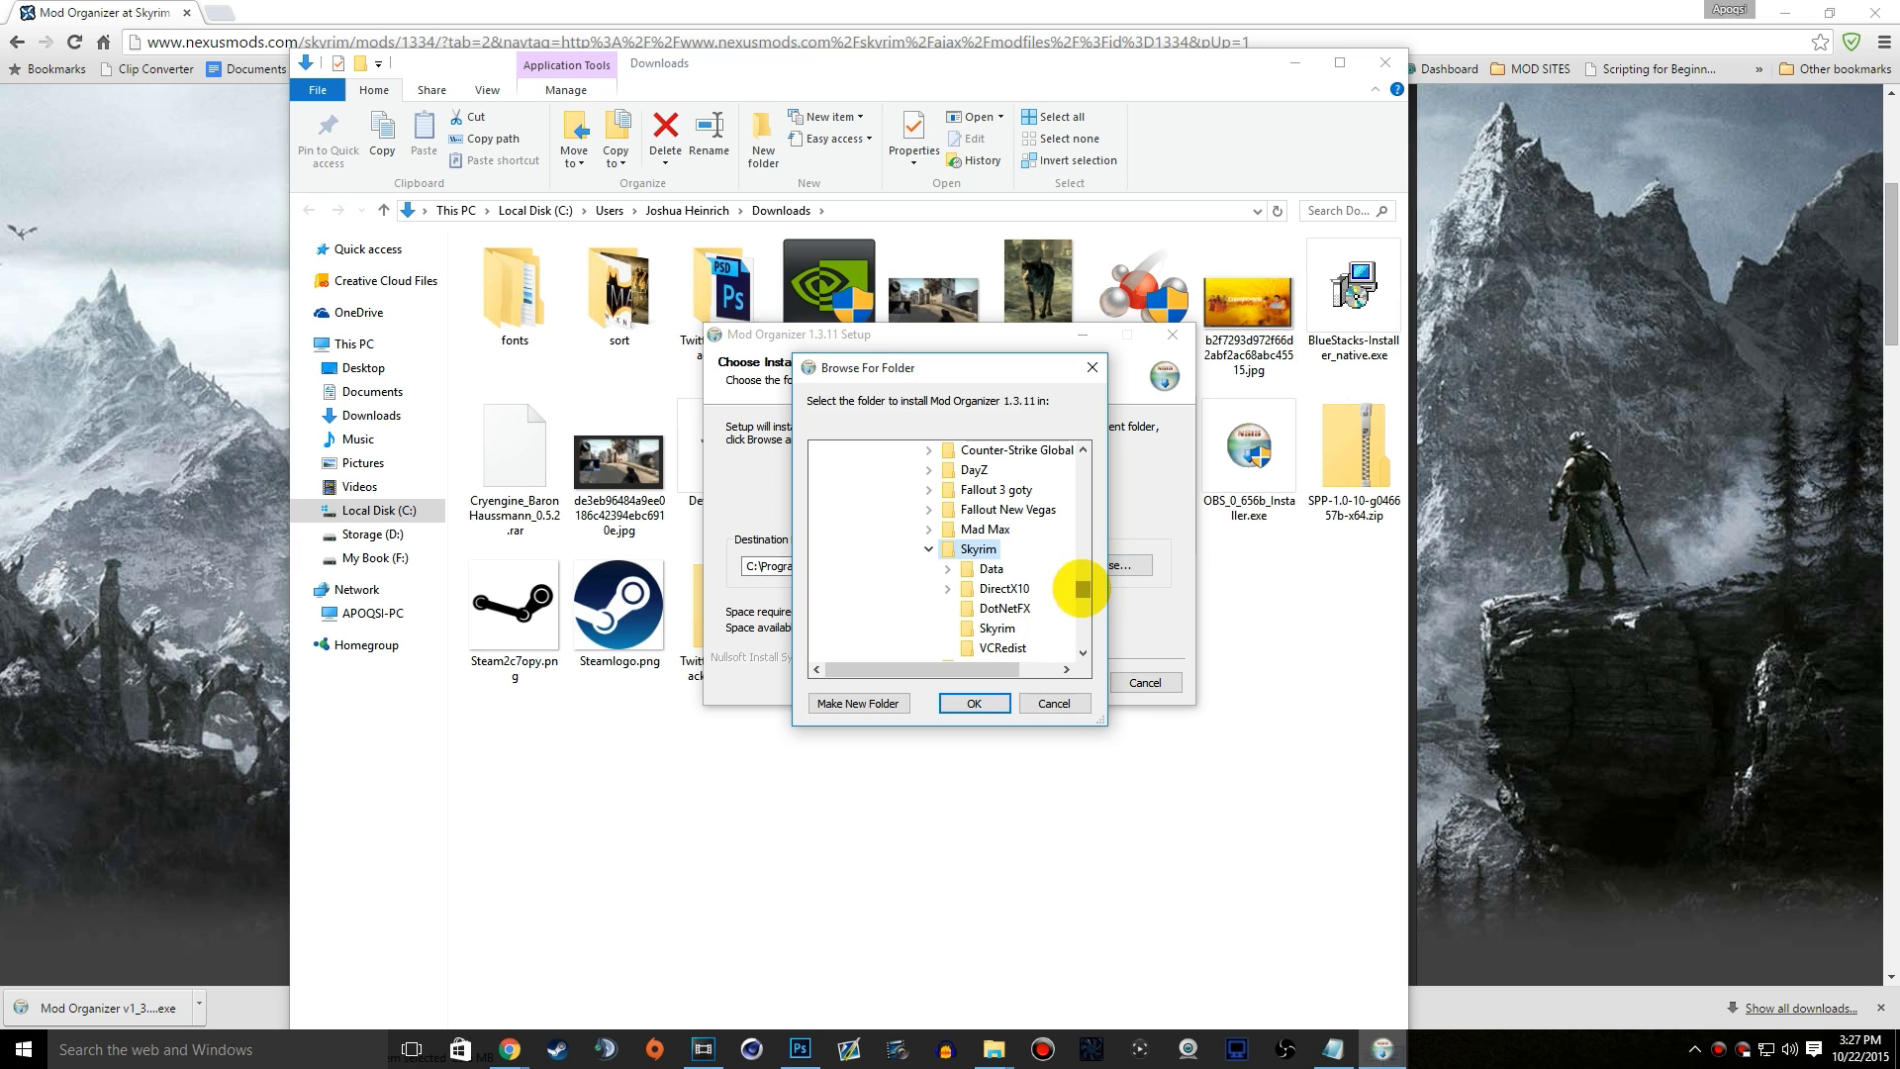
Step: Confirm Skyrim as the install location and install Mod Organizer there
{"action": "scroll", "coordinate": [1085, 581], "scroll_direction": "up", "scroll_amount": 2}
{"action": "left_click", "coordinate": [998, 570]}
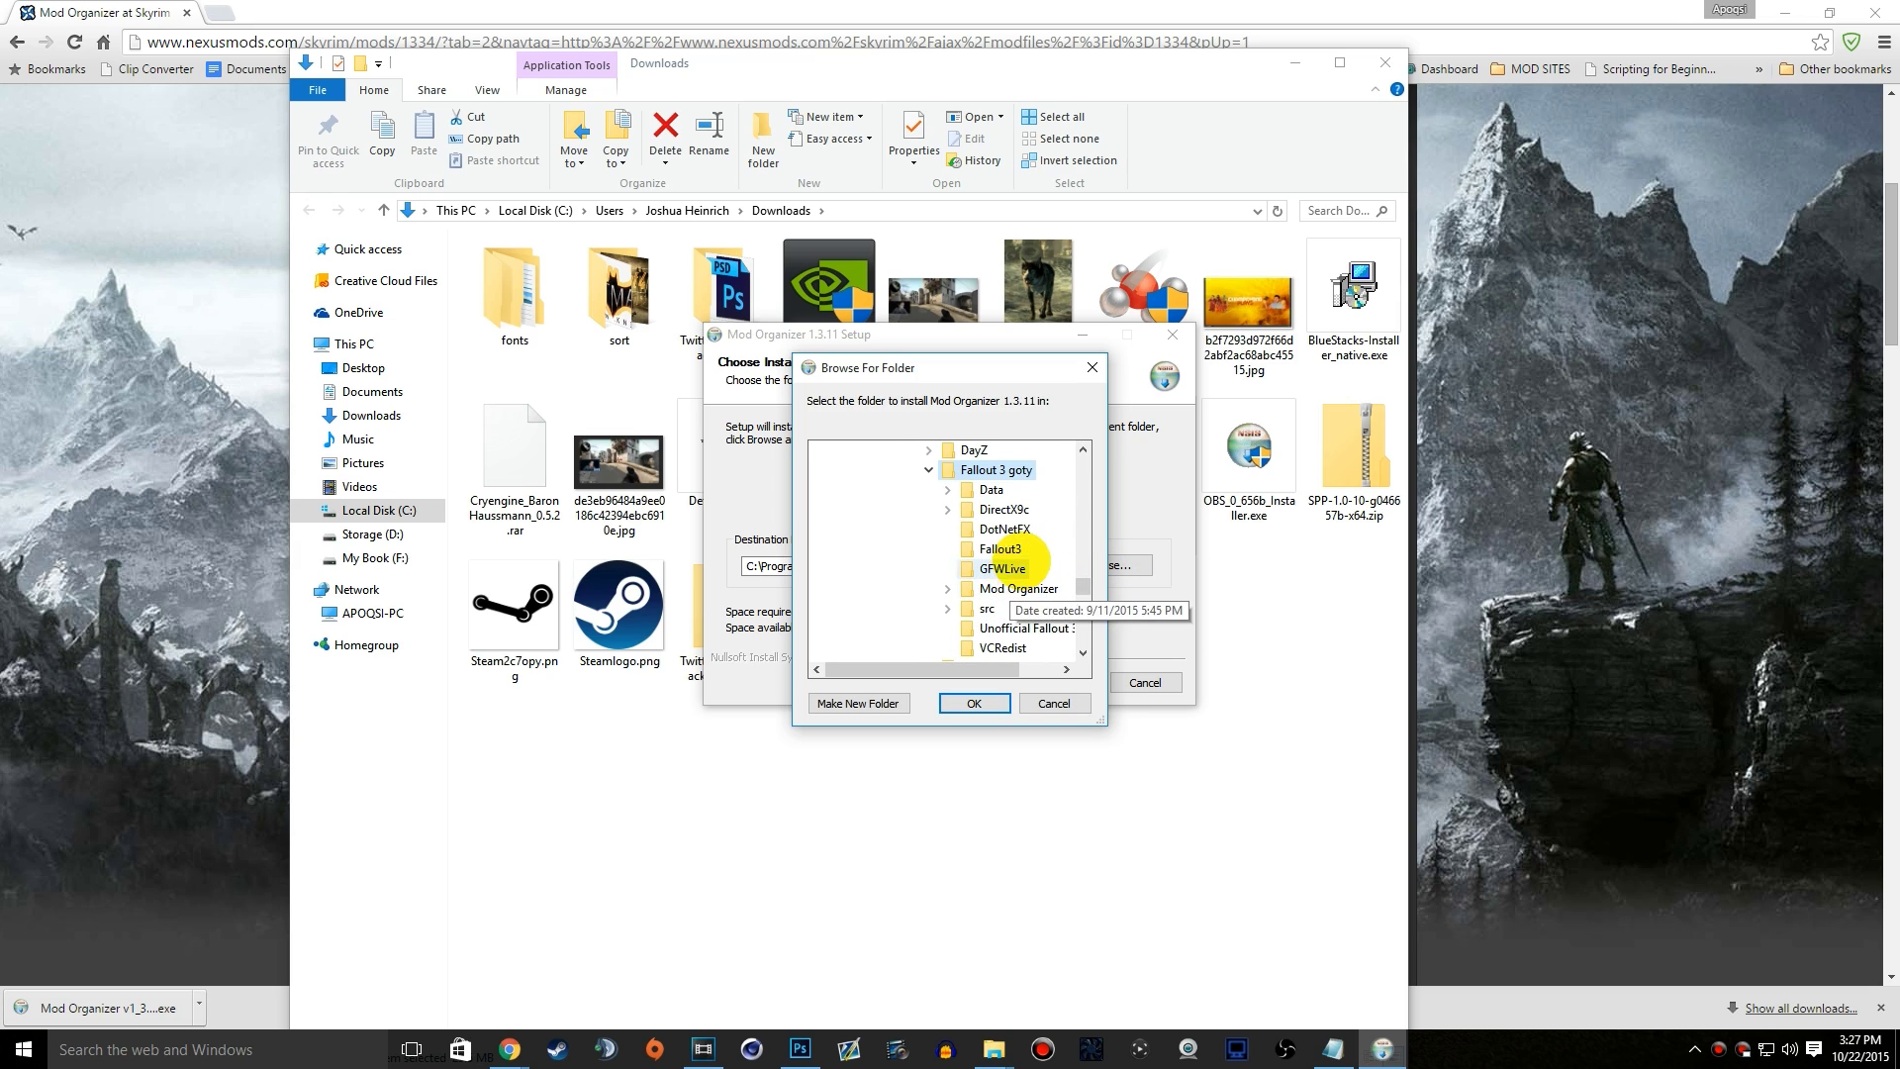
{"action": "scroll", "coordinate": [1083, 591], "scroll_direction": "down", "scroll_amount": 1}
{"action": "left_click", "coordinate": [1065, 590]}
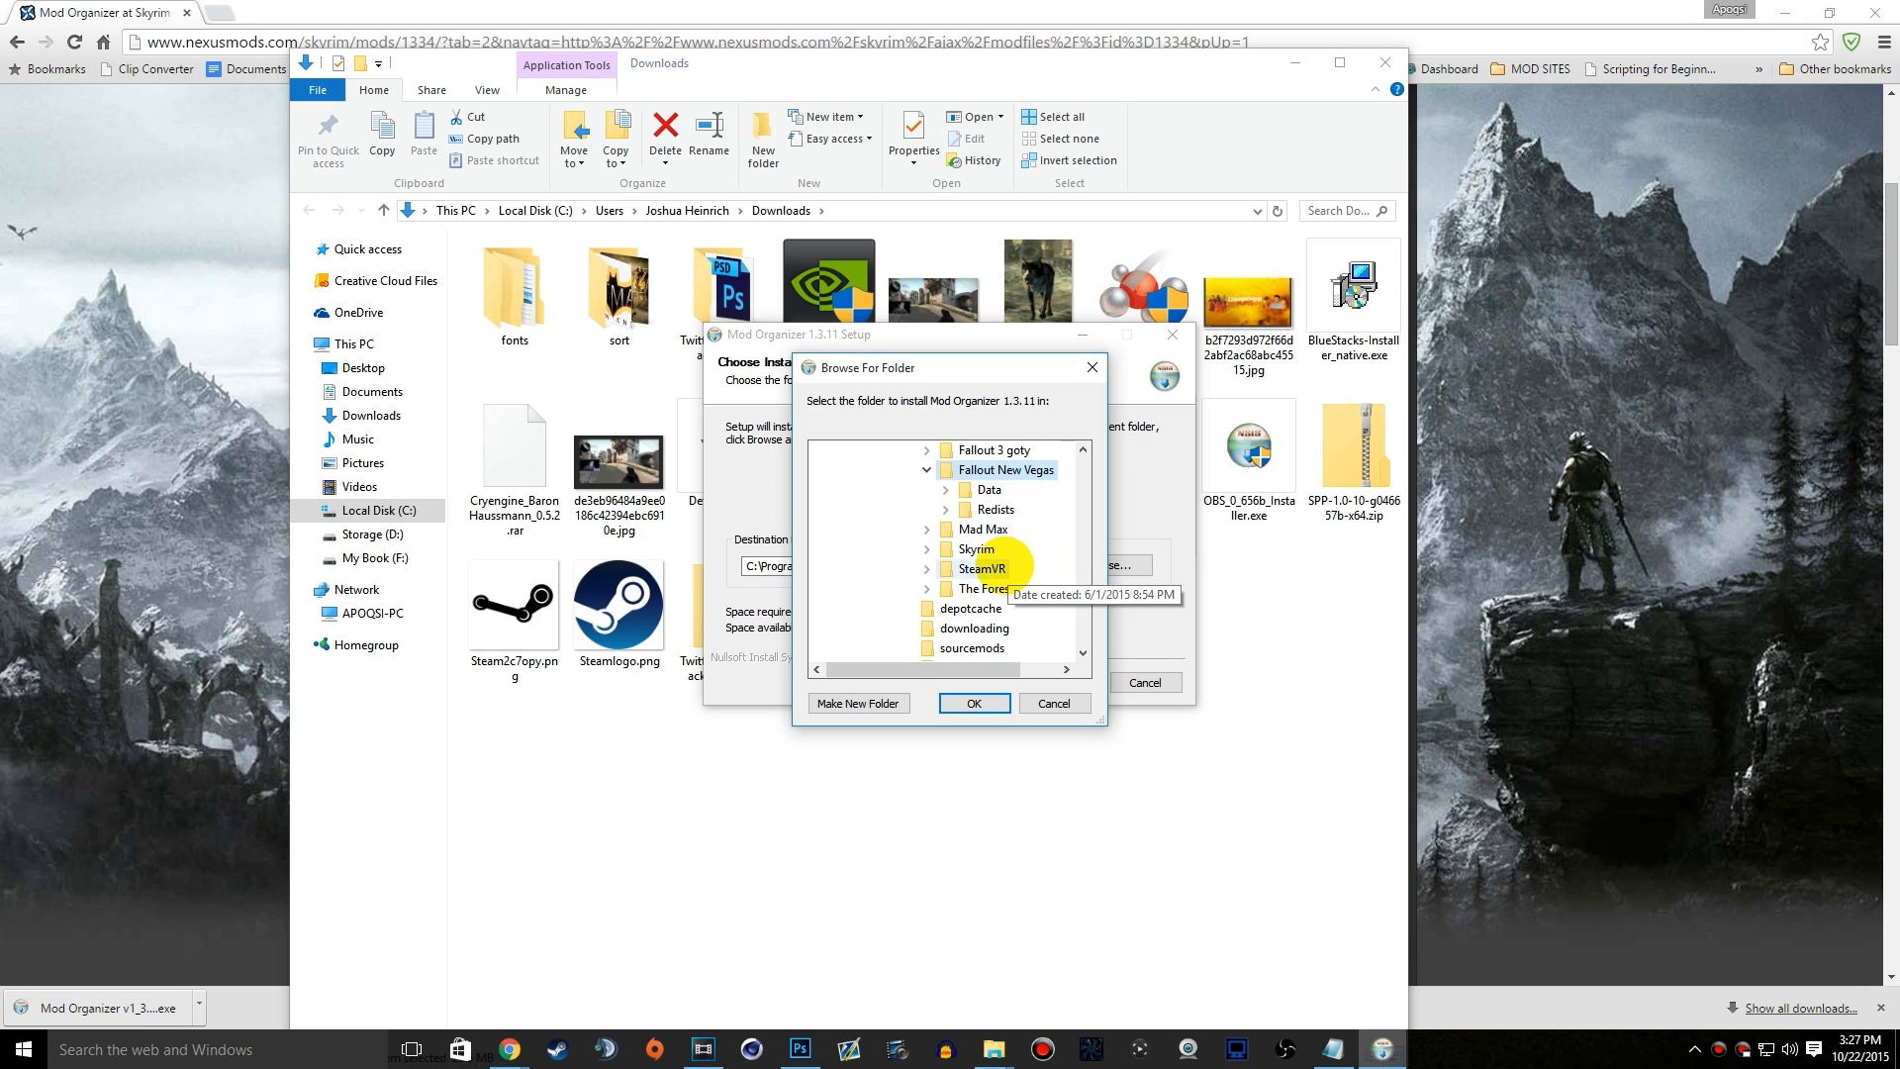
{"action": "left_click", "coordinate": [977, 549]}
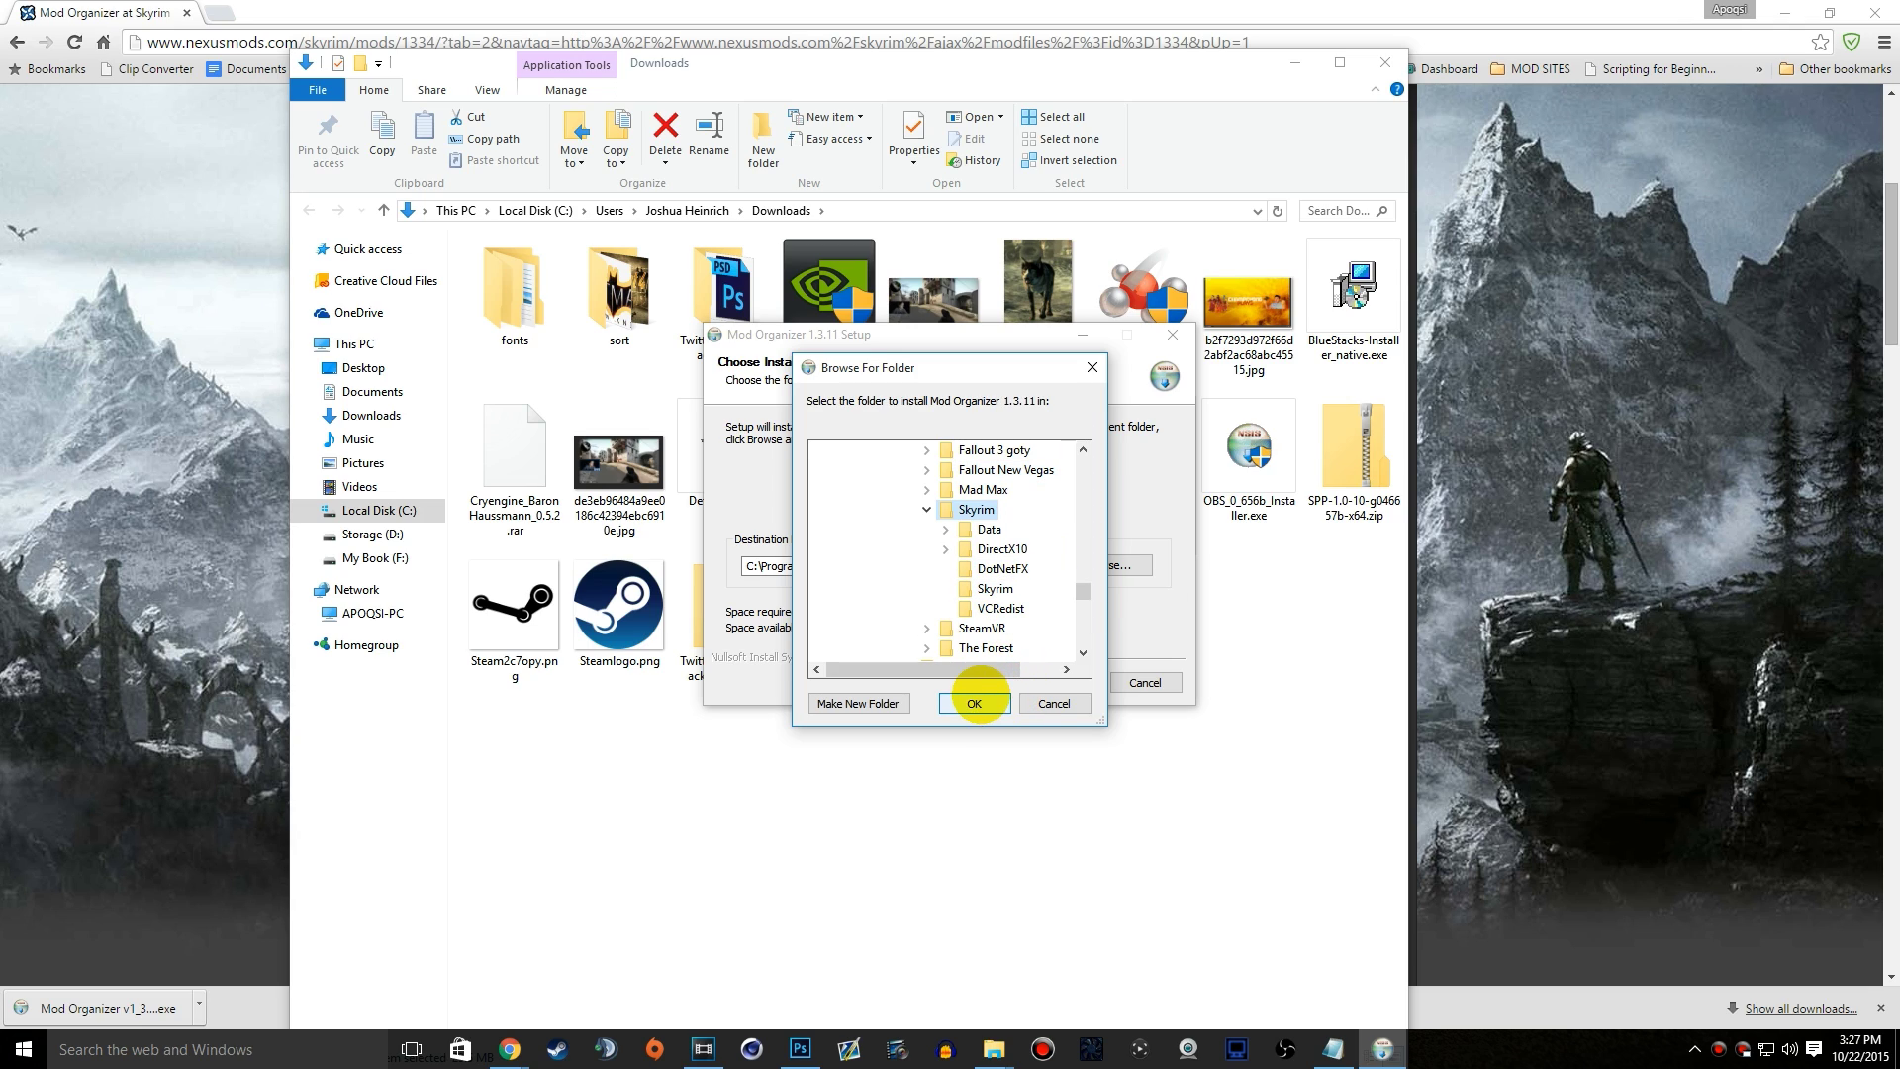
{"action": "left_click", "coordinate": [973, 702]}
{"action": "left_click_drag", "start_coordinate": [1046, 566], "coordinate": [993, 579]}
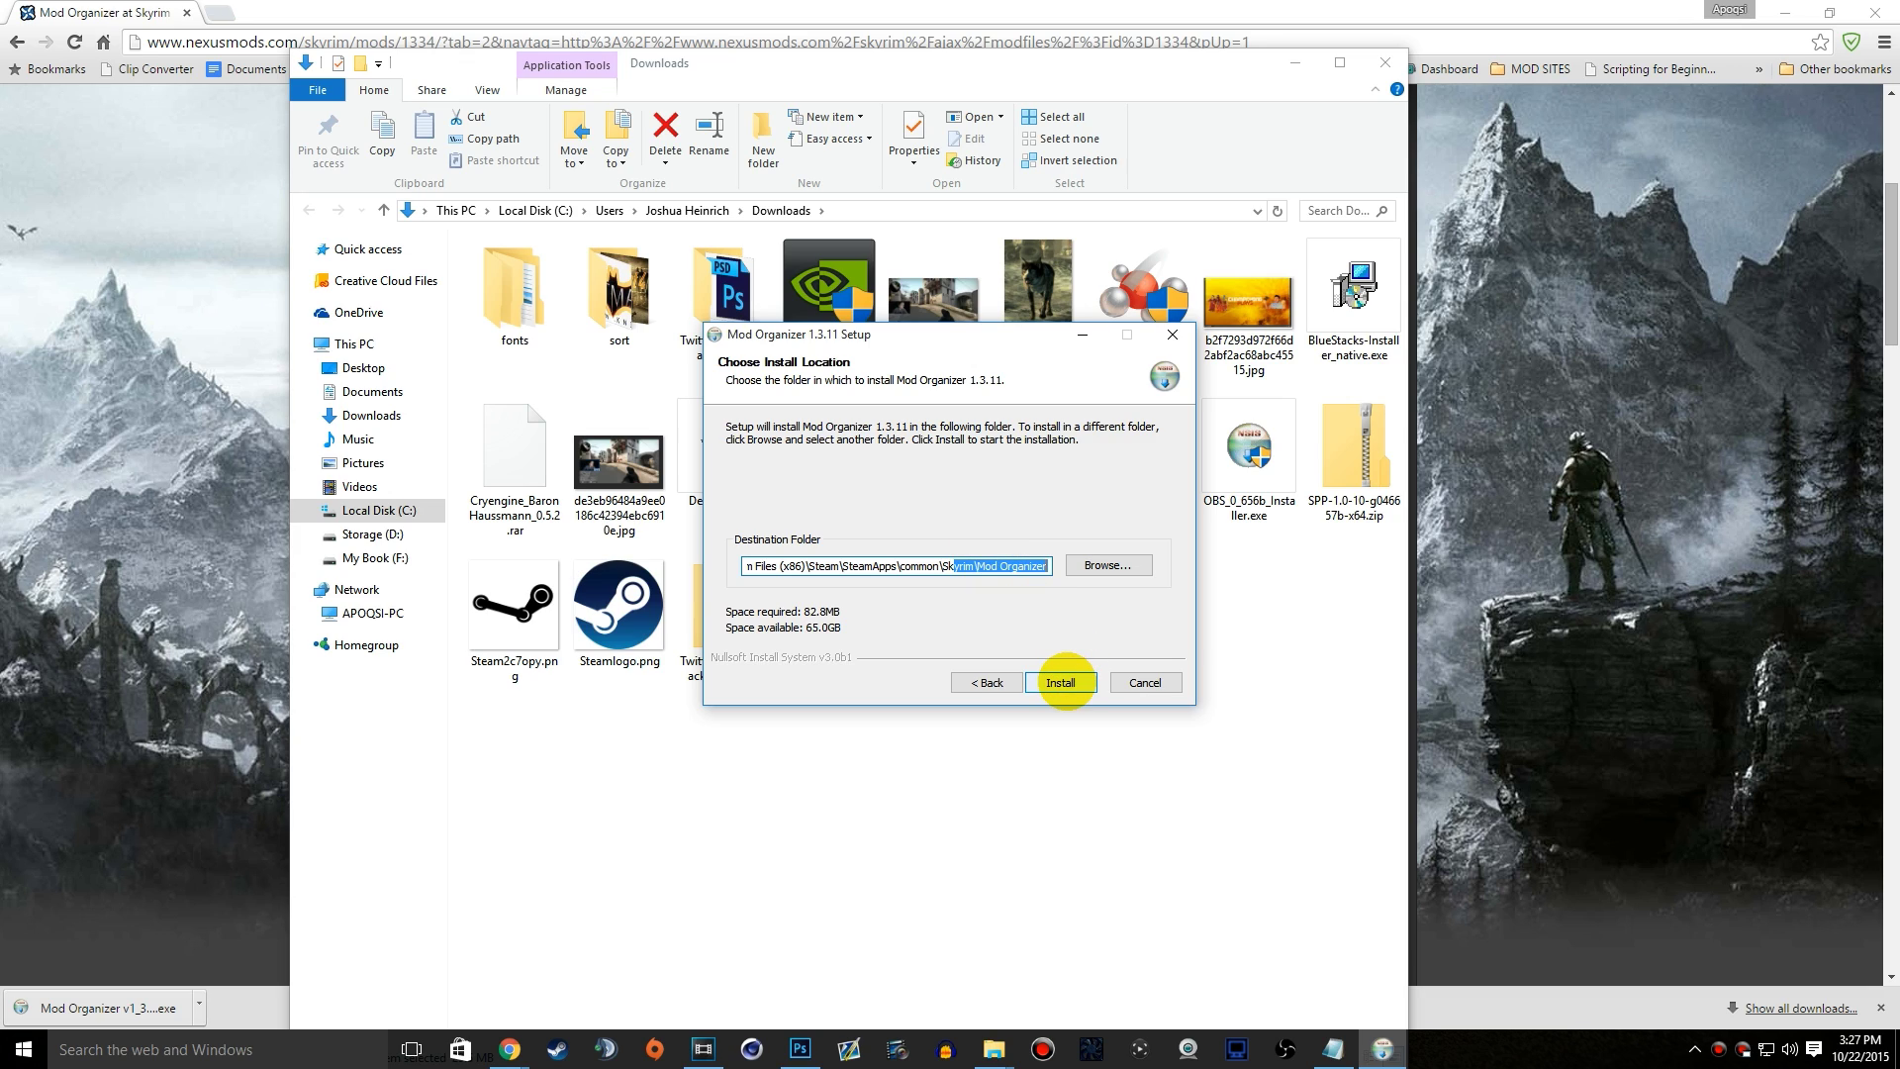
{"action": "left_click", "coordinate": [1061, 682]}
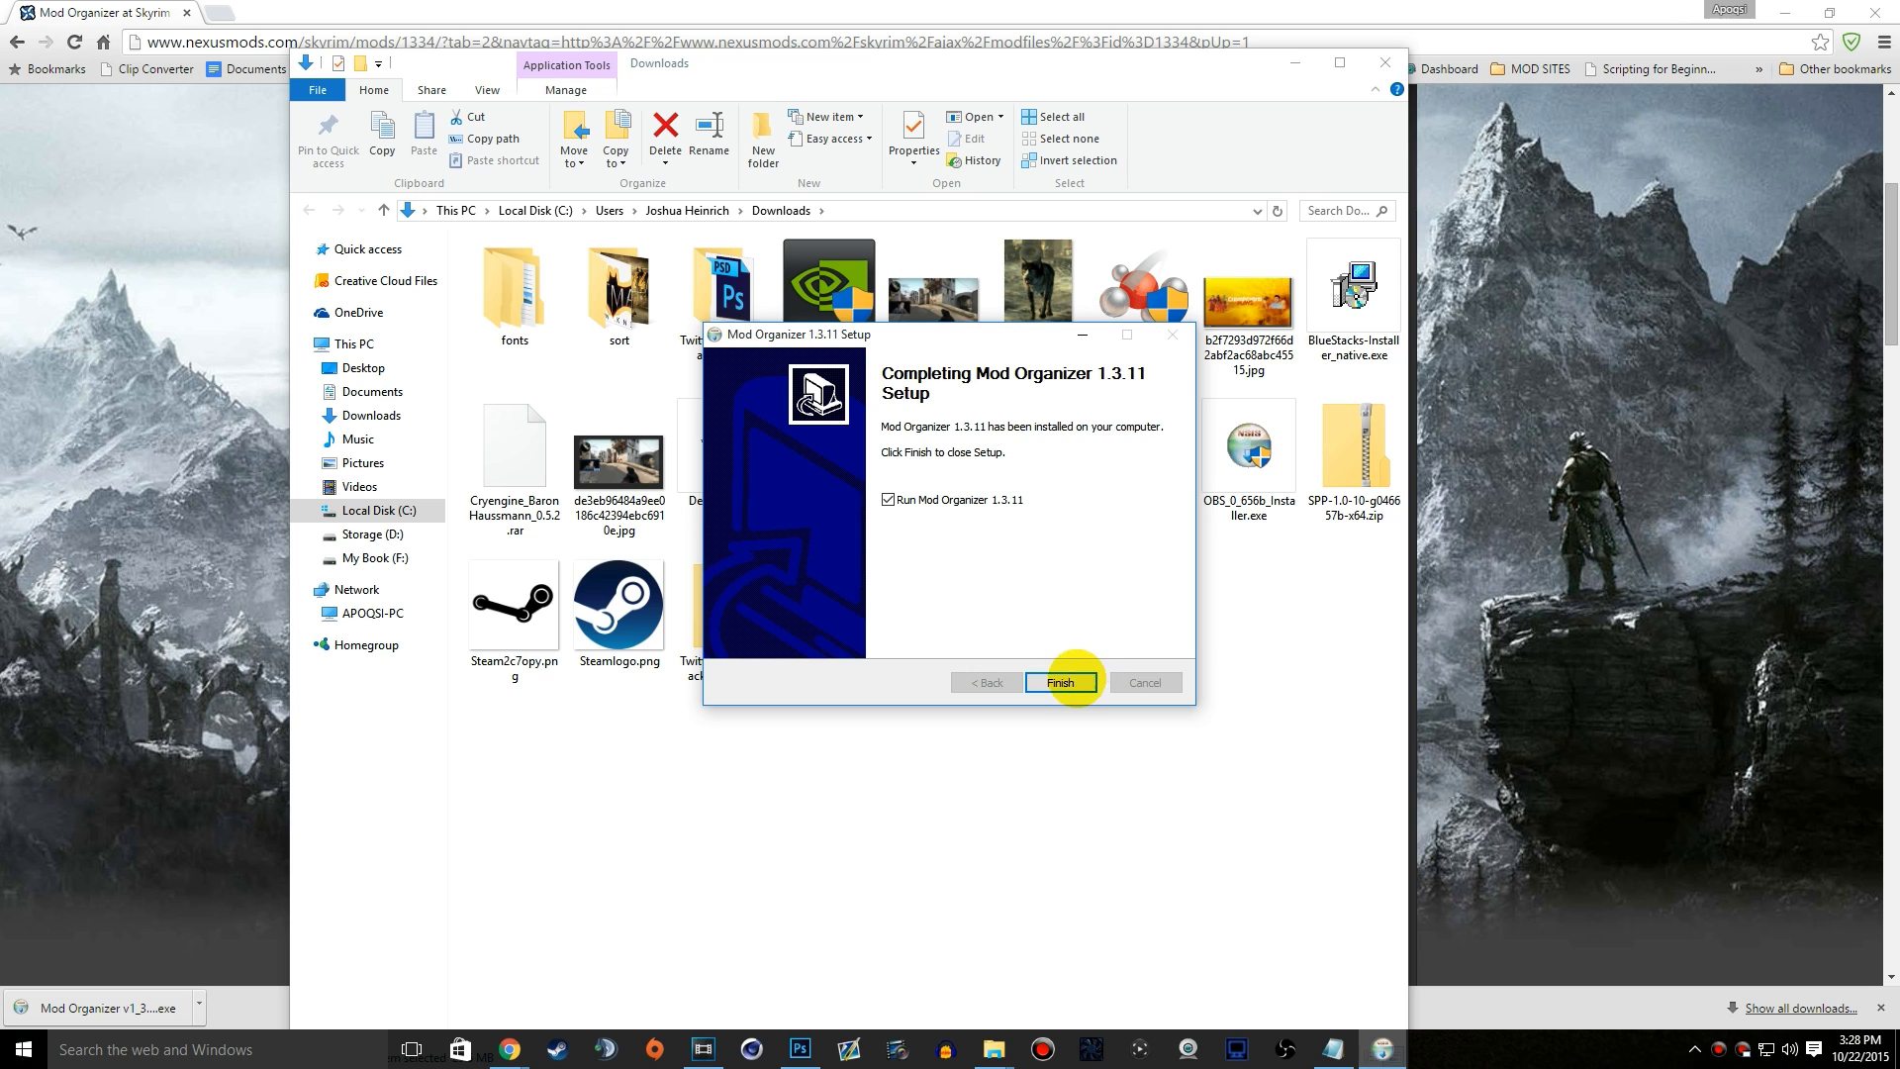
Step: Finish setup with Mod Organizer 1.3.11 launching, and minimise Explorer and Chrome
{"action": "left_click", "coordinate": [1069, 680]}
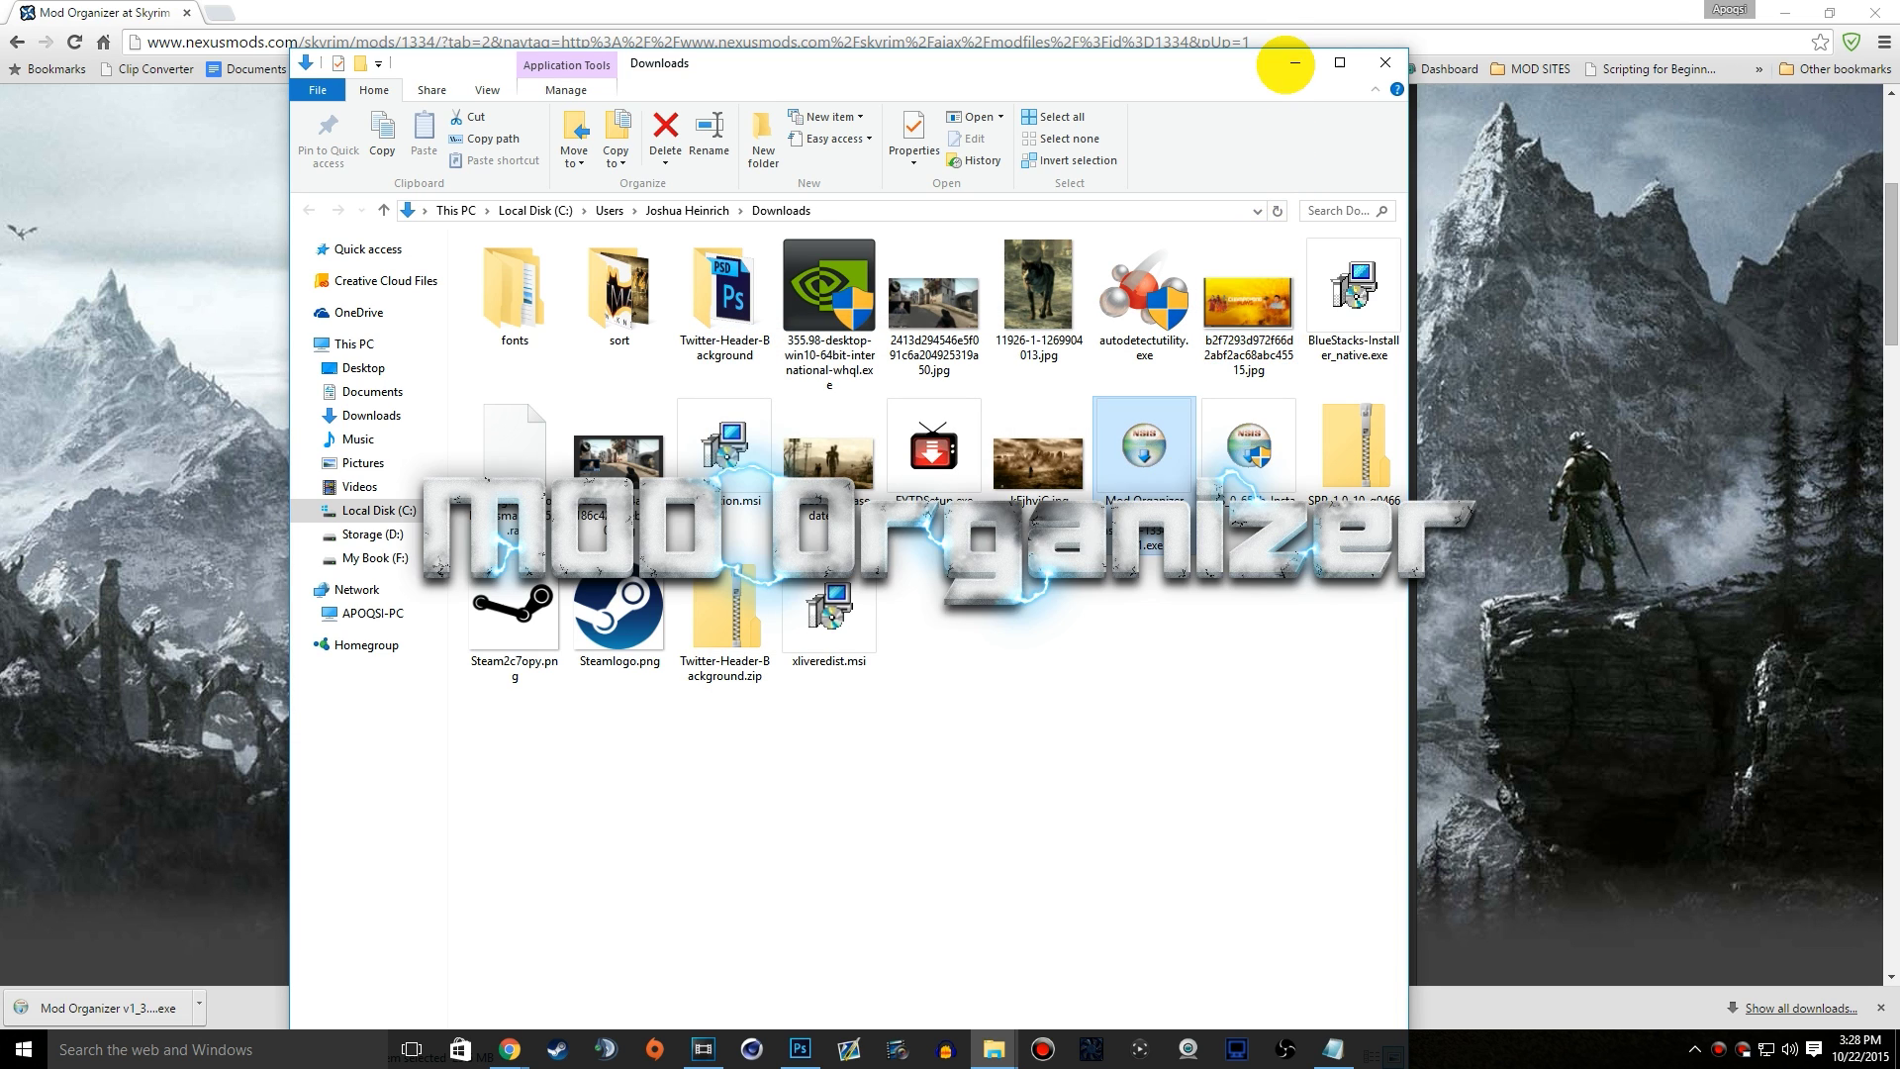
{"action": "left_click", "coordinate": [1294, 62]}
{"action": "left_click", "coordinate": [1786, 12]}
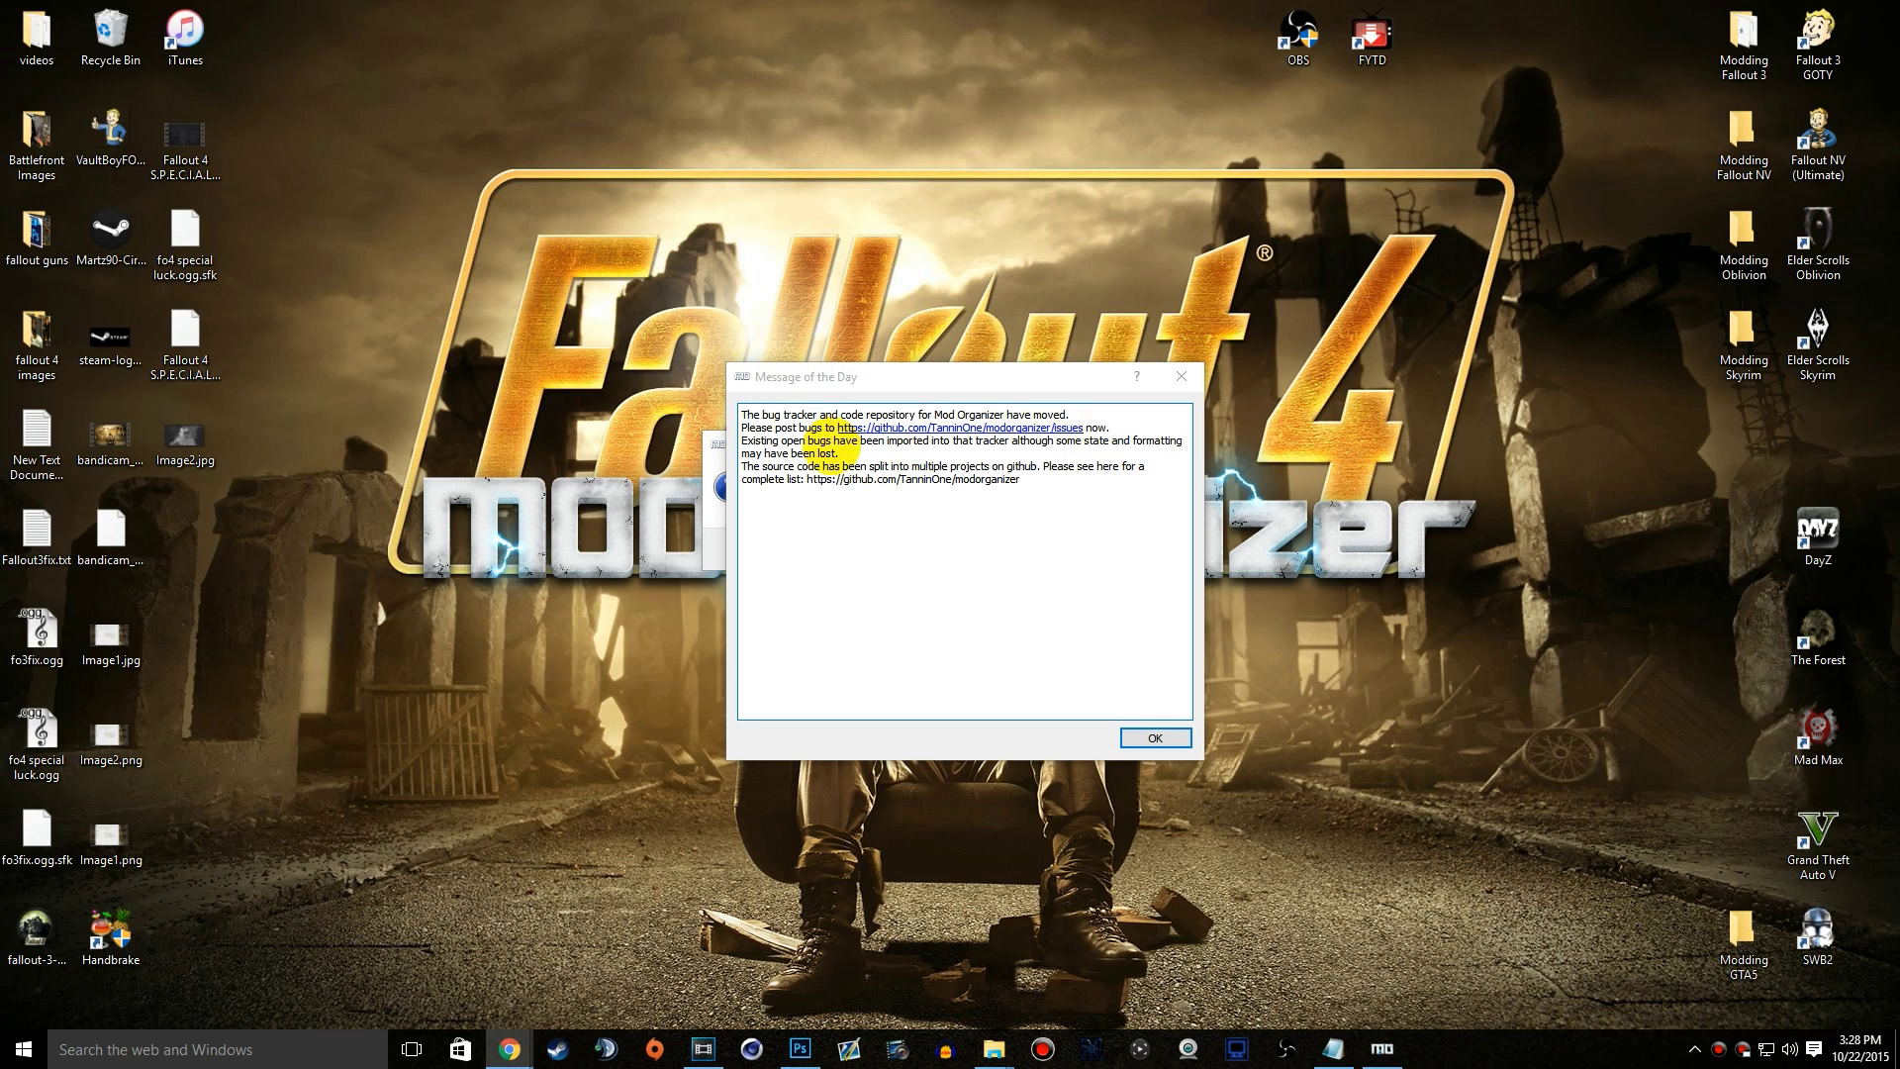
Step: Dismiss the Message of the Day, decline the tutorial, and minimise Mod Organizer
{"action": "left_click", "coordinate": [1154, 738]}
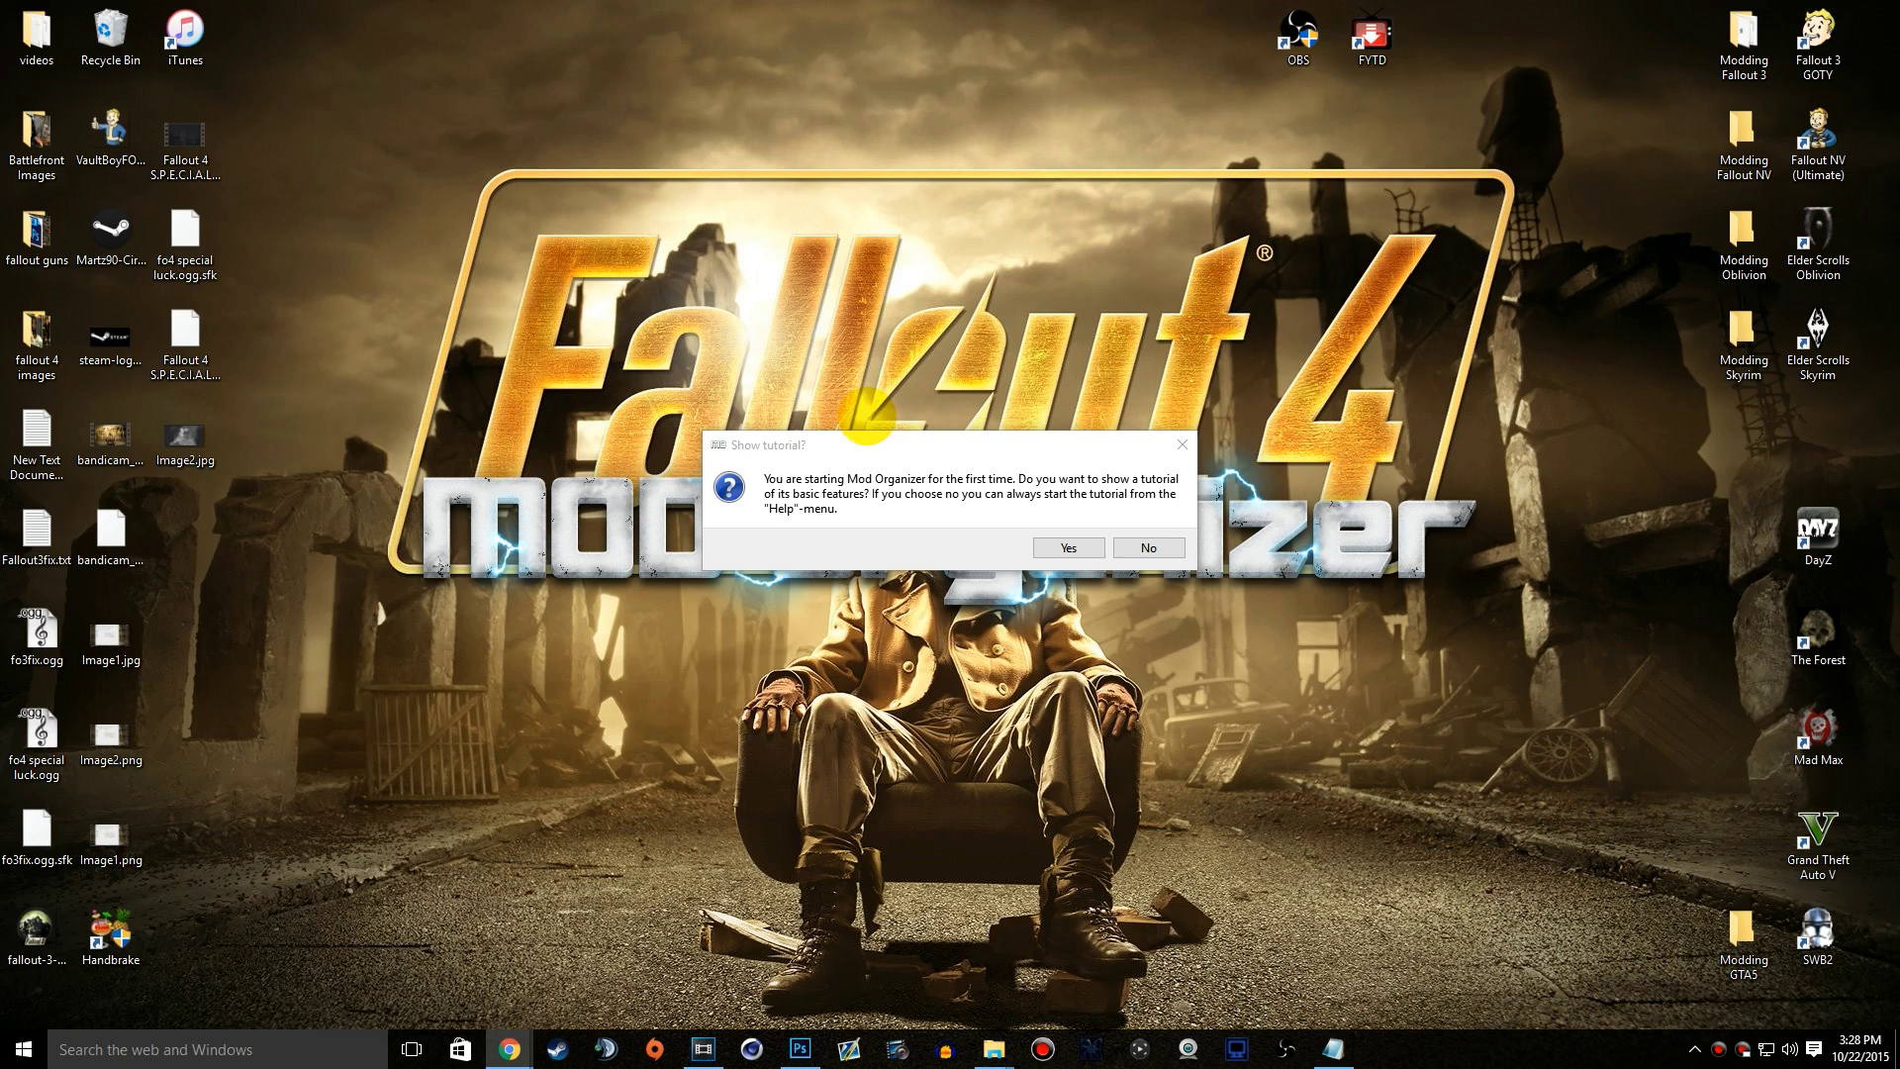
{"action": "left_click", "coordinate": [857, 446]}
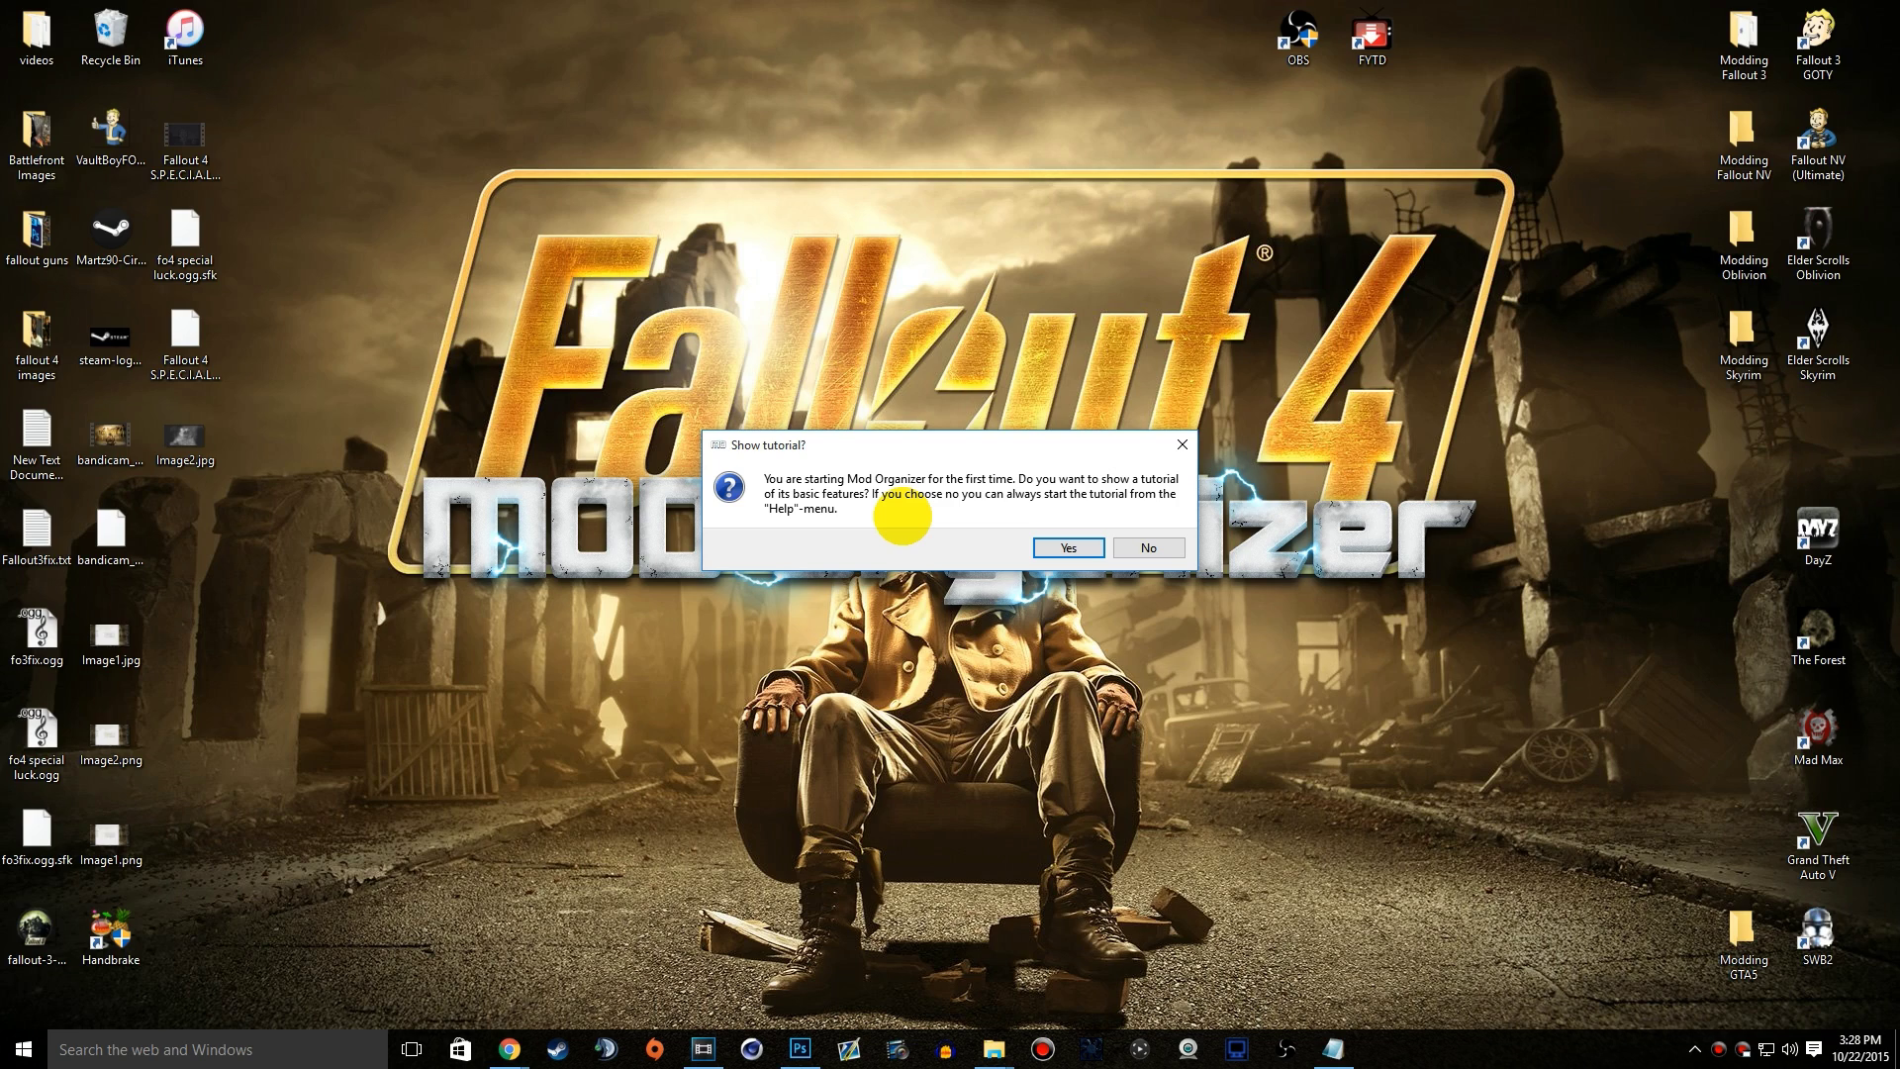
{"action": "left_click", "coordinate": [1149, 545]}
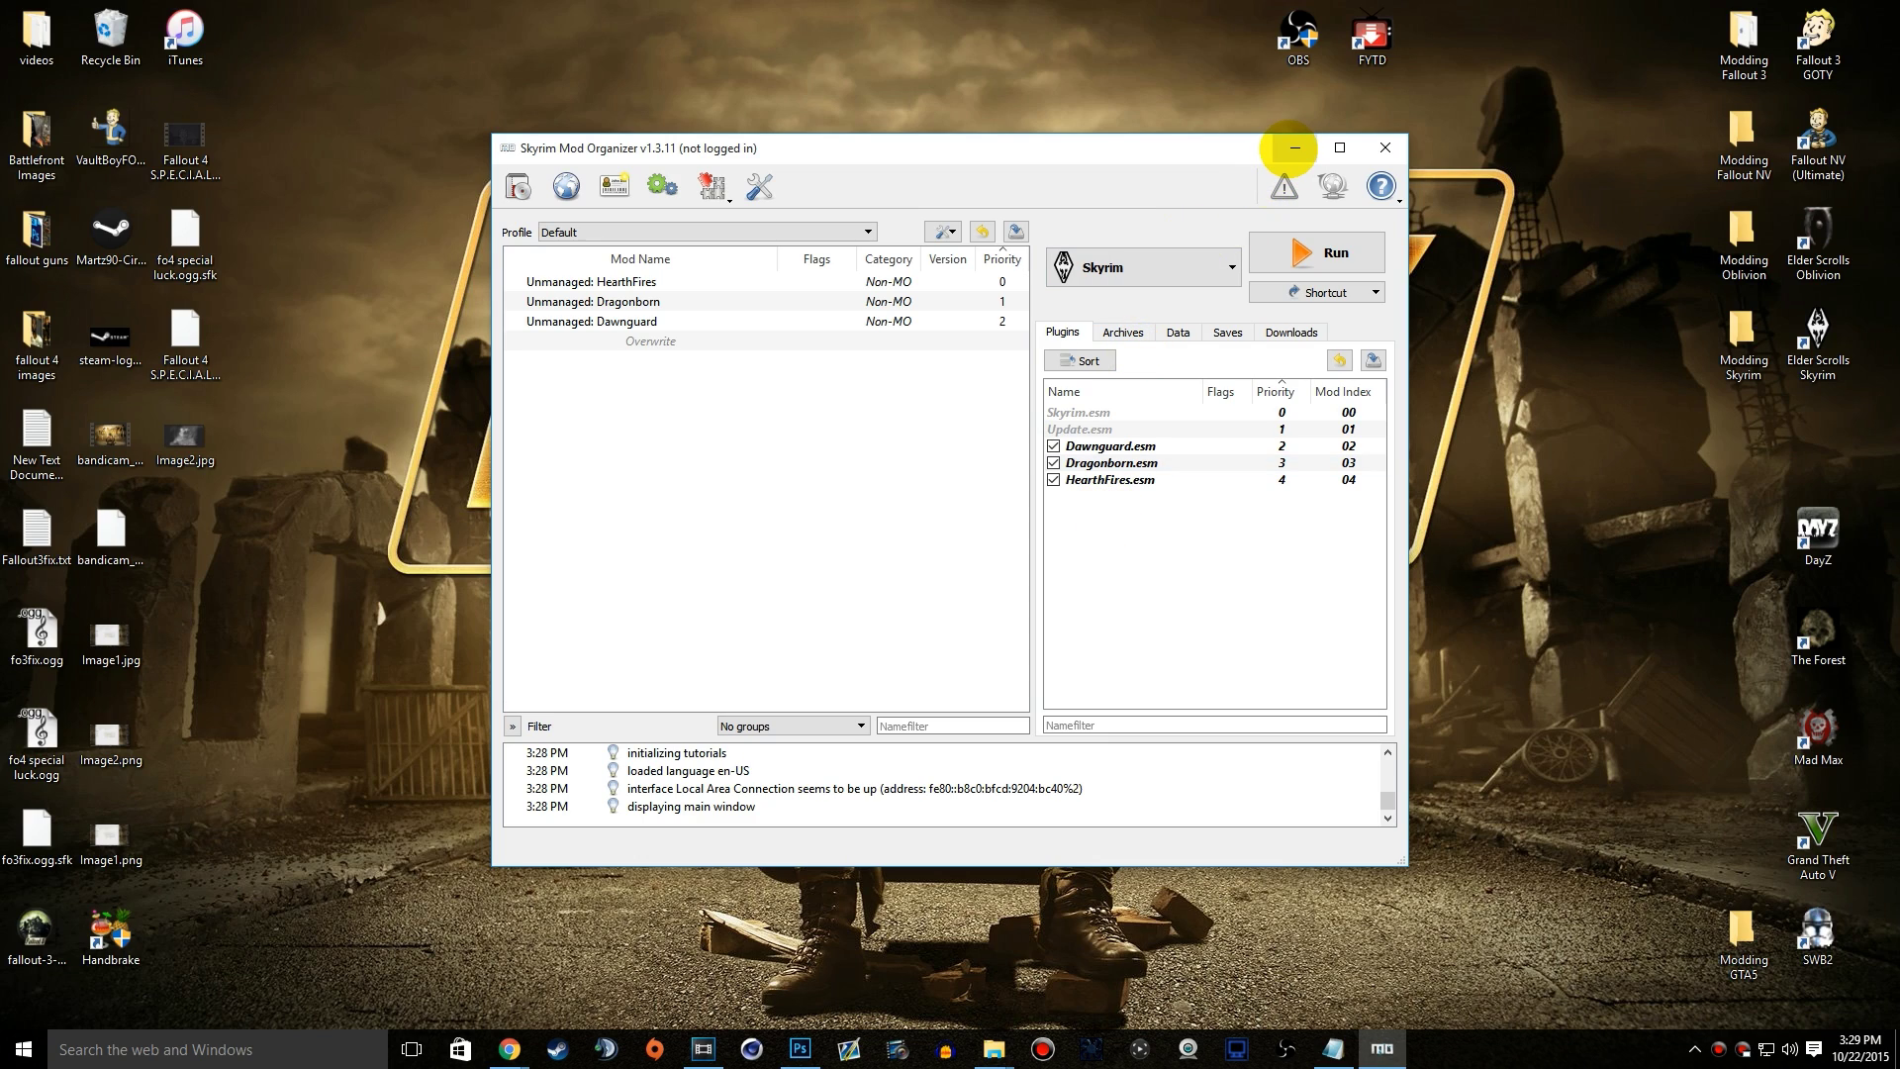
{"action": "left_click", "coordinate": [1294, 148]}
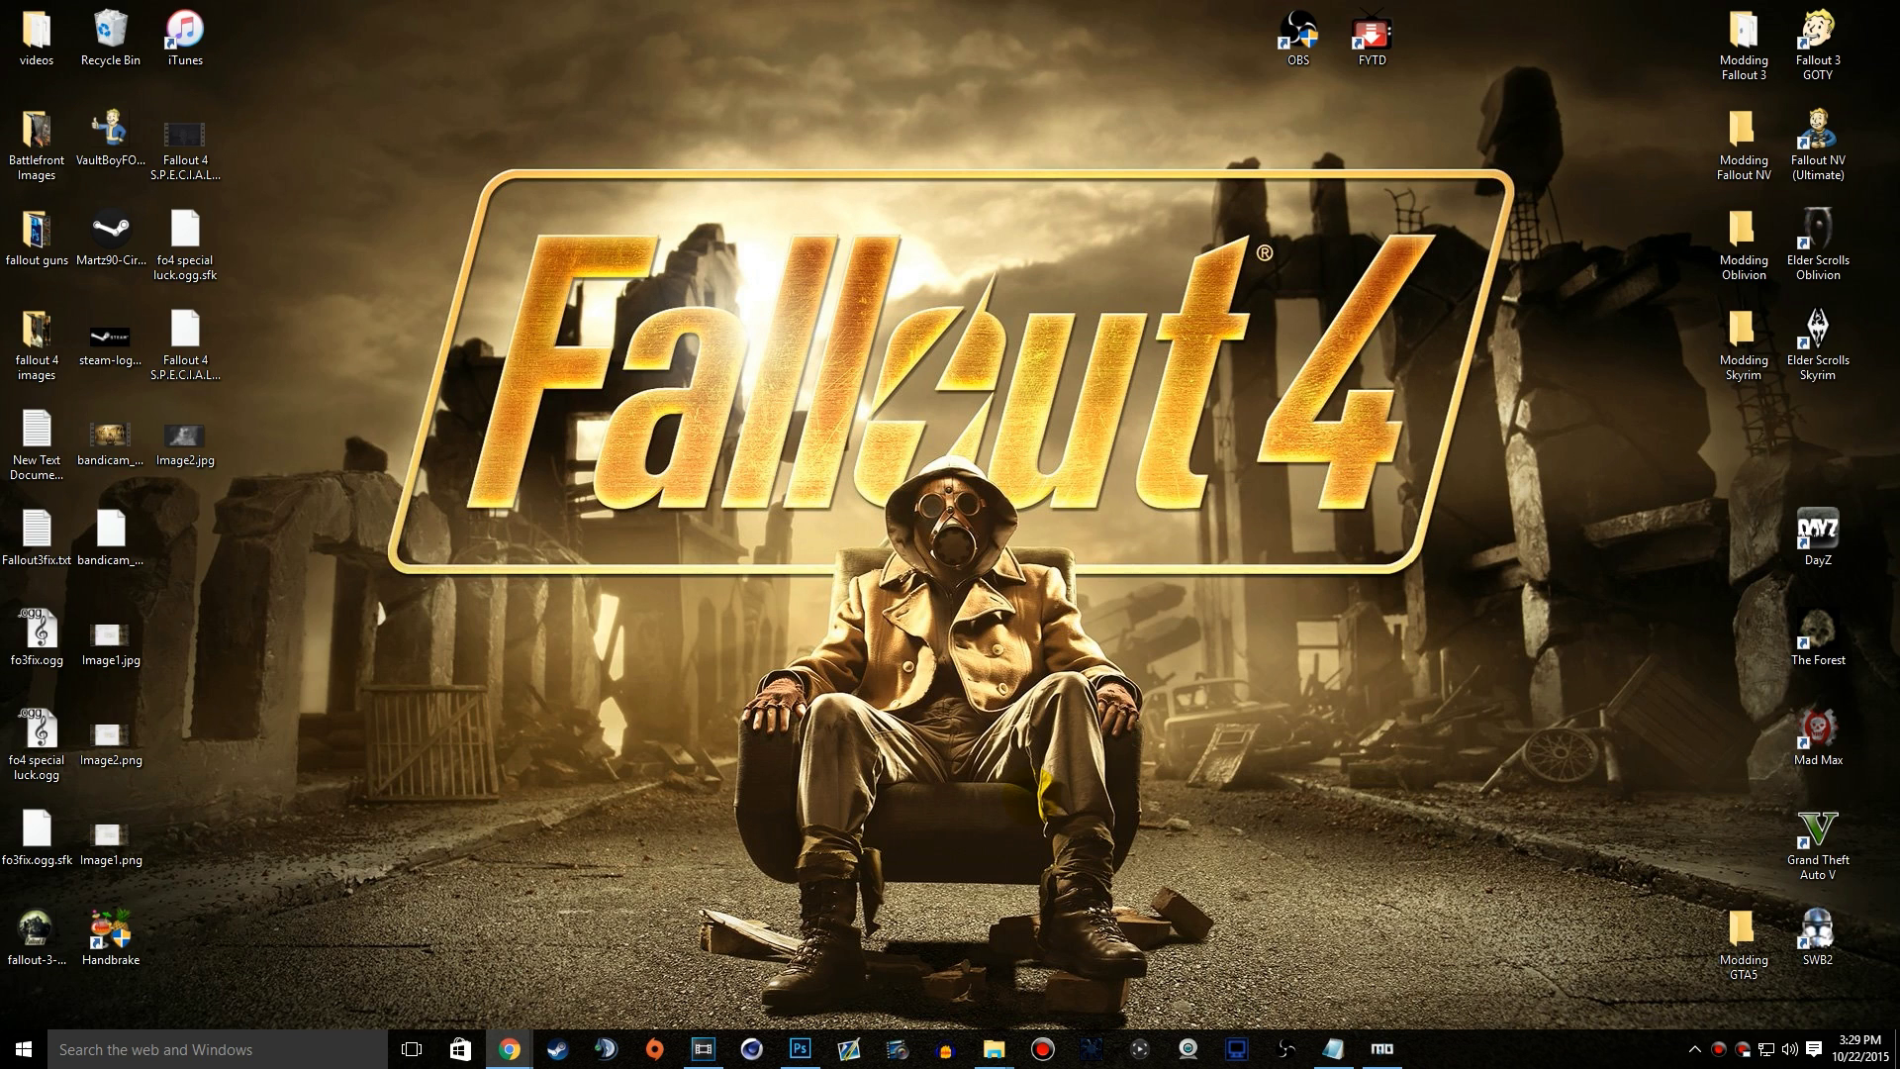
Step: Open C:\Program Files (x86)\Steam\SteamApps\common\Skyrim\Mod Organizer in File Explorer
{"action": "mouse_move", "coordinate": [994, 1049]}
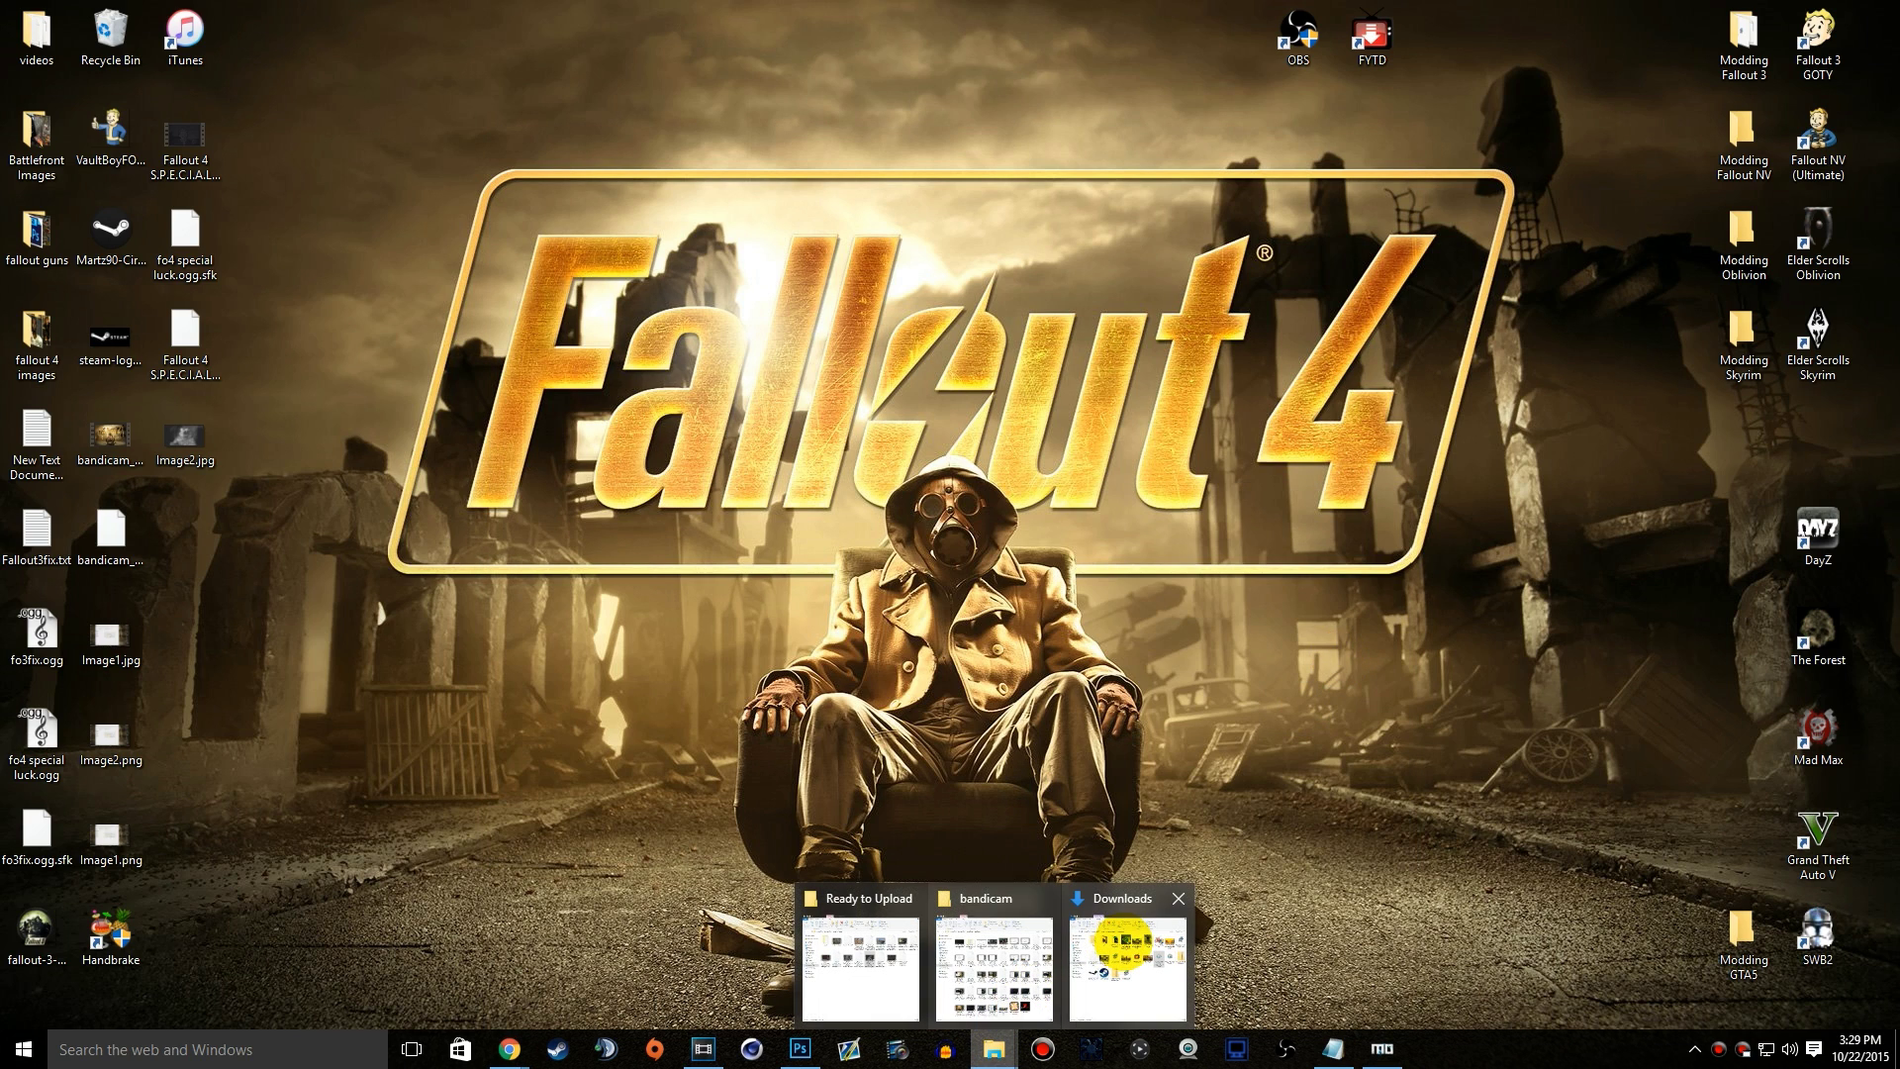
{"action": "left_click", "coordinate": [995, 955]}
{"action": "left_click", "coordinate": [379, 509]}
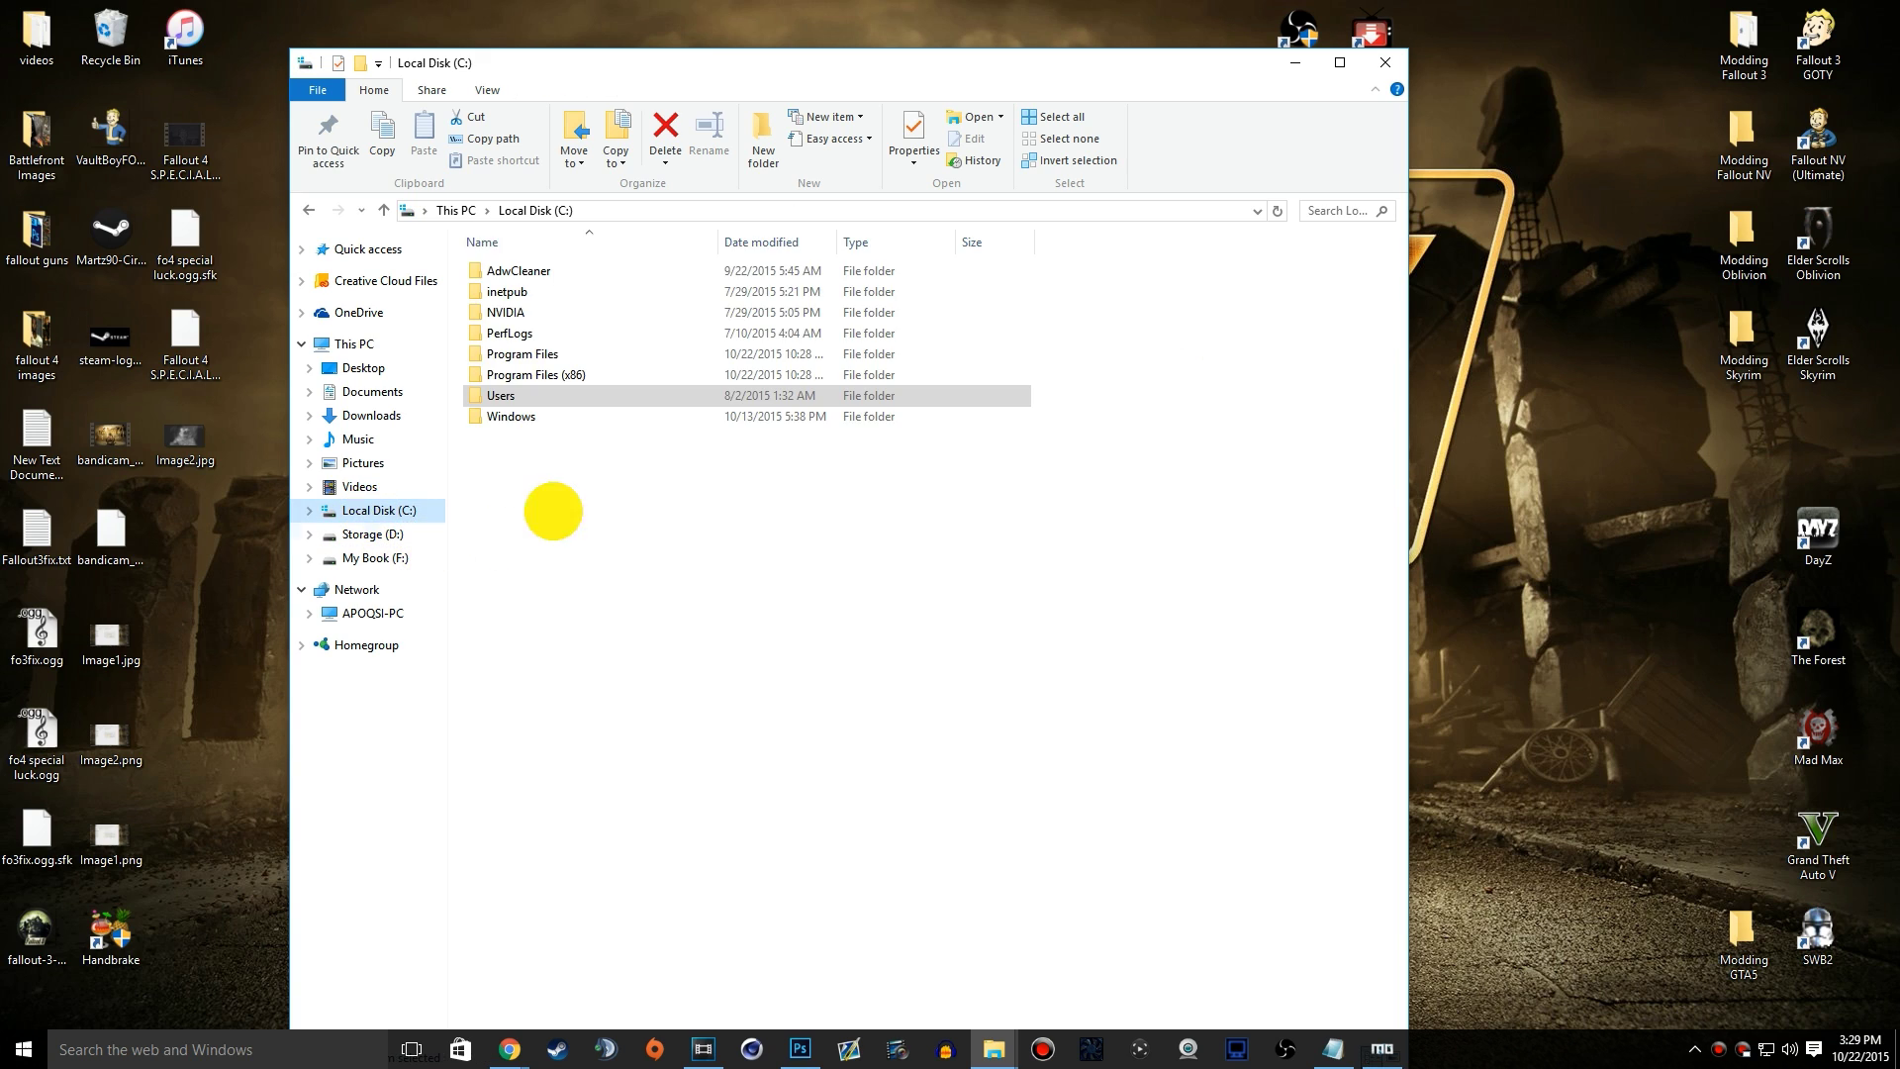
{"action": "double_click", "coordinate": [554, 374]}
{"action": "scroll", "coordinate": [616, 426], "scroll_direction": "down", "scroll_amount": 15}
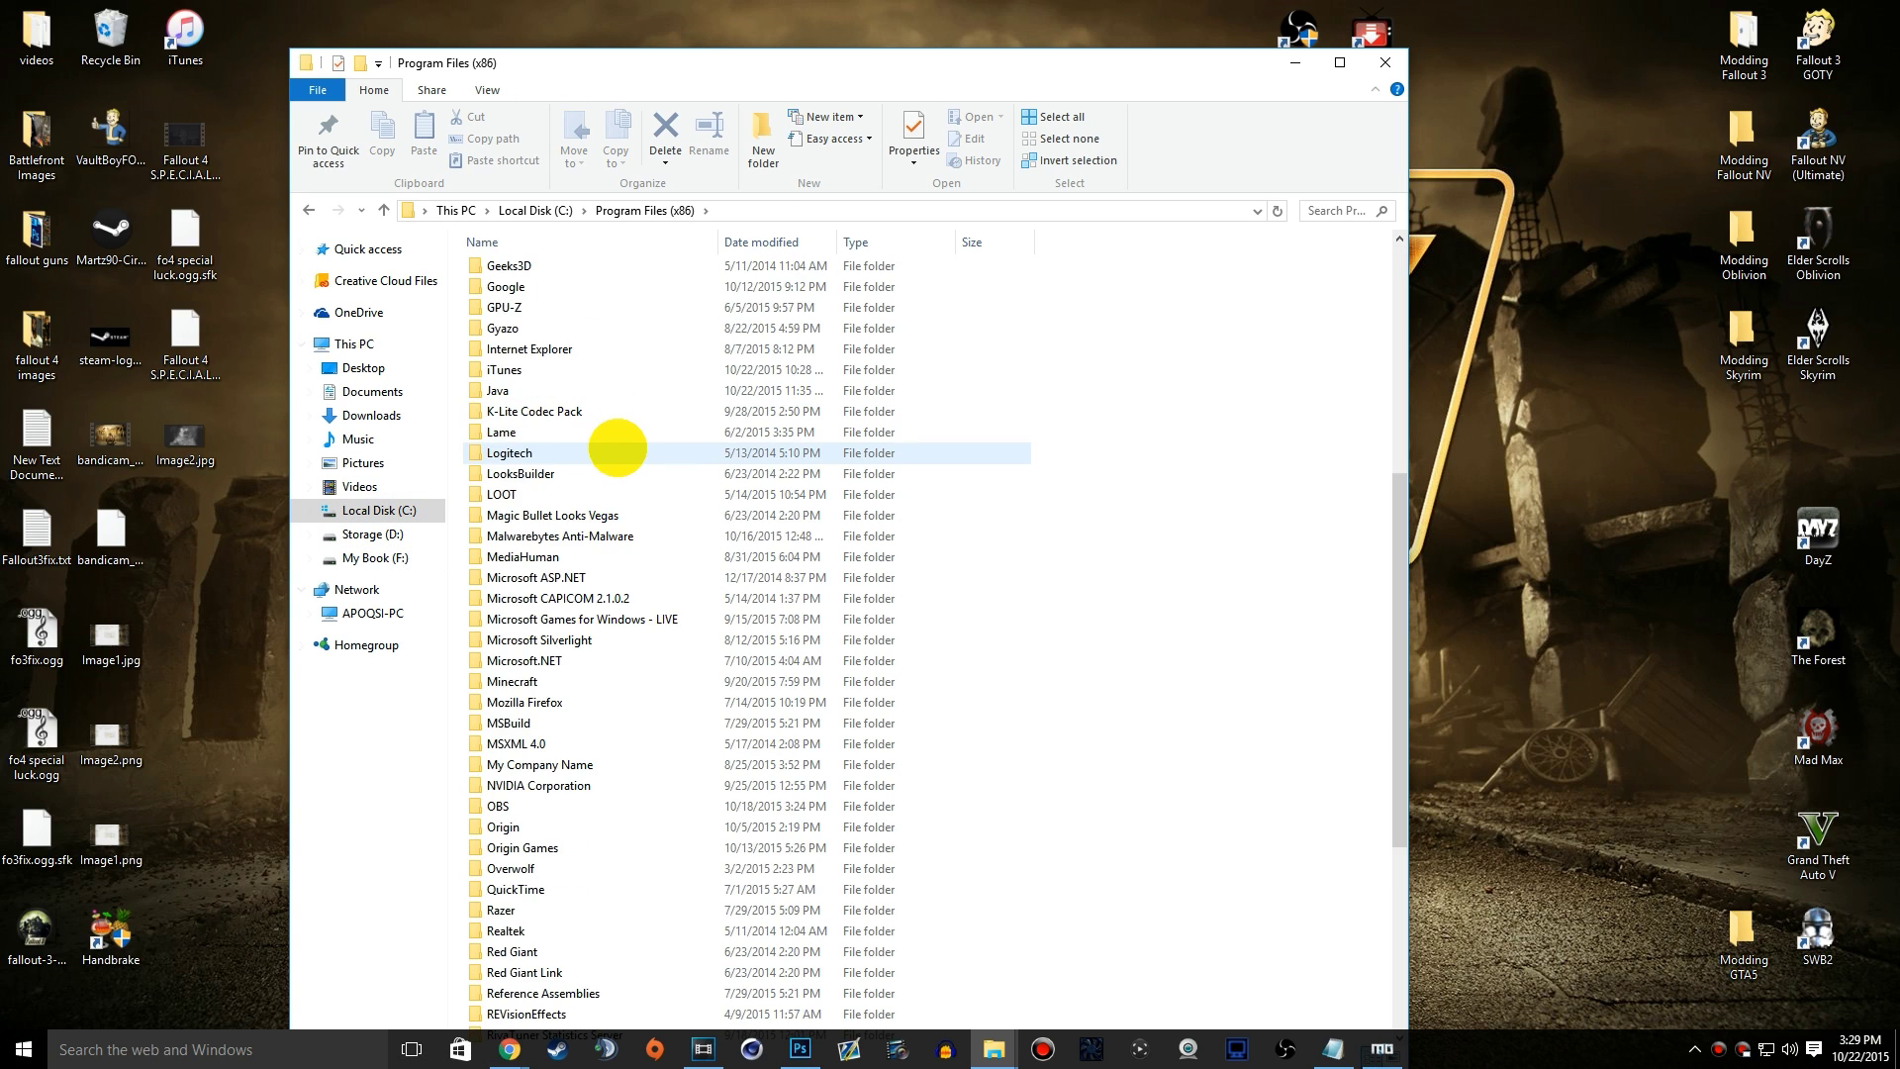
{"action": "left_click", "coordinate": [486, 766]}
{"action": "double_click", "coordinate": [495, 766]}
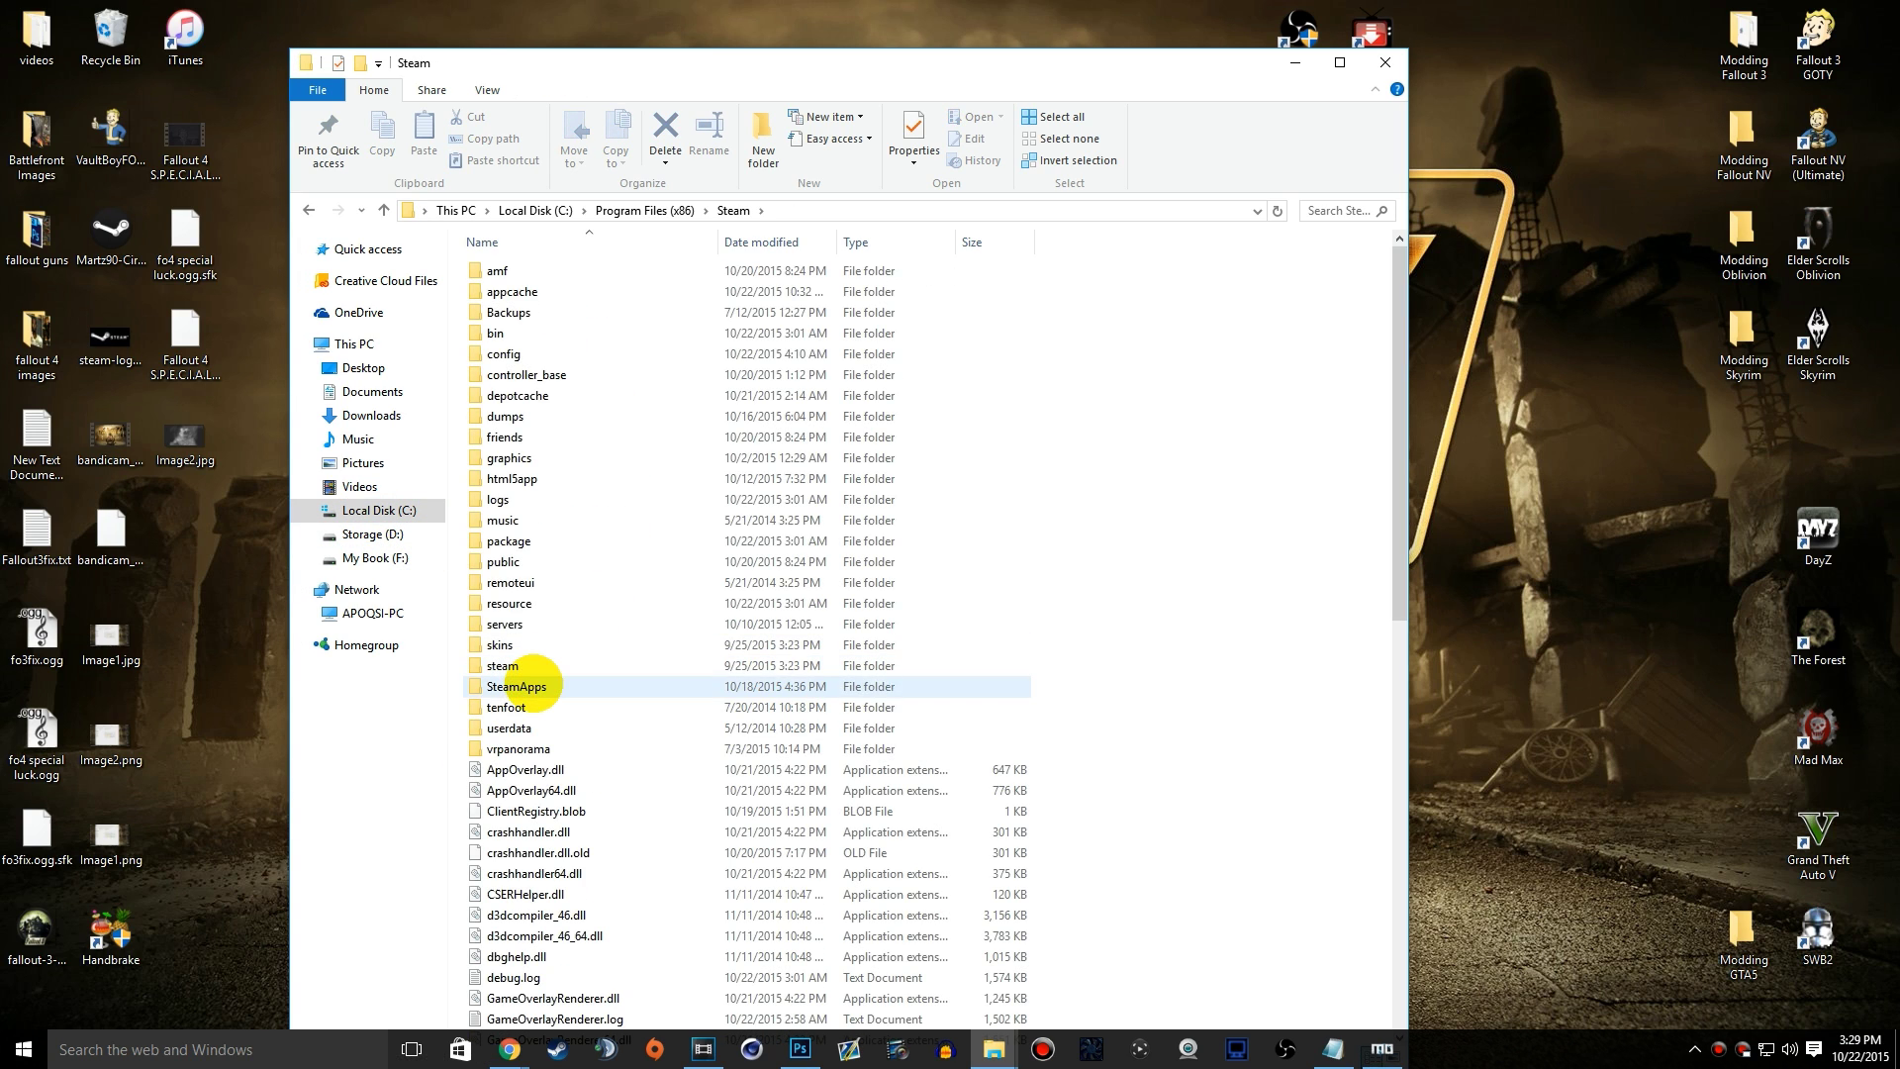
{"action": "double_click", "coordinate": [540, 686]}
{"action": "double_click", "coordinate": [514, 271]}
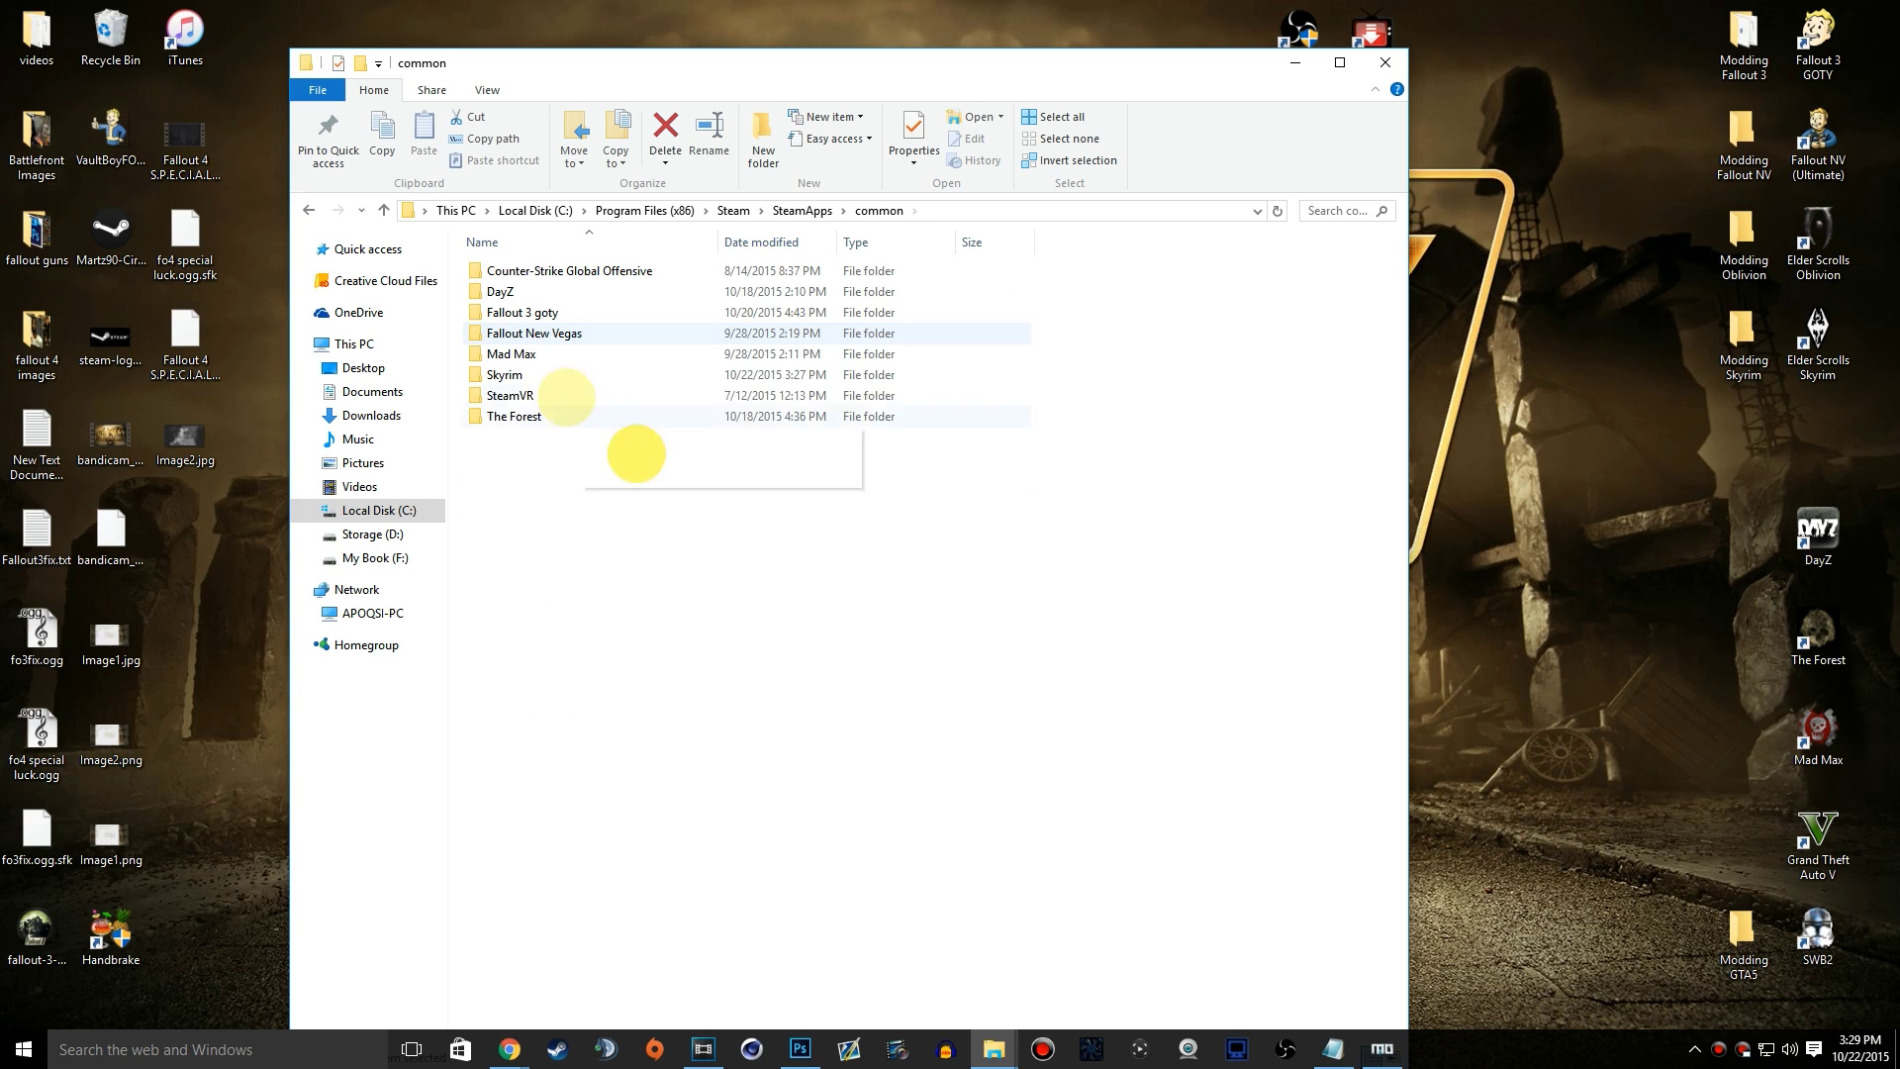
{"action": "double_click", "coordinate": [543, 375]}
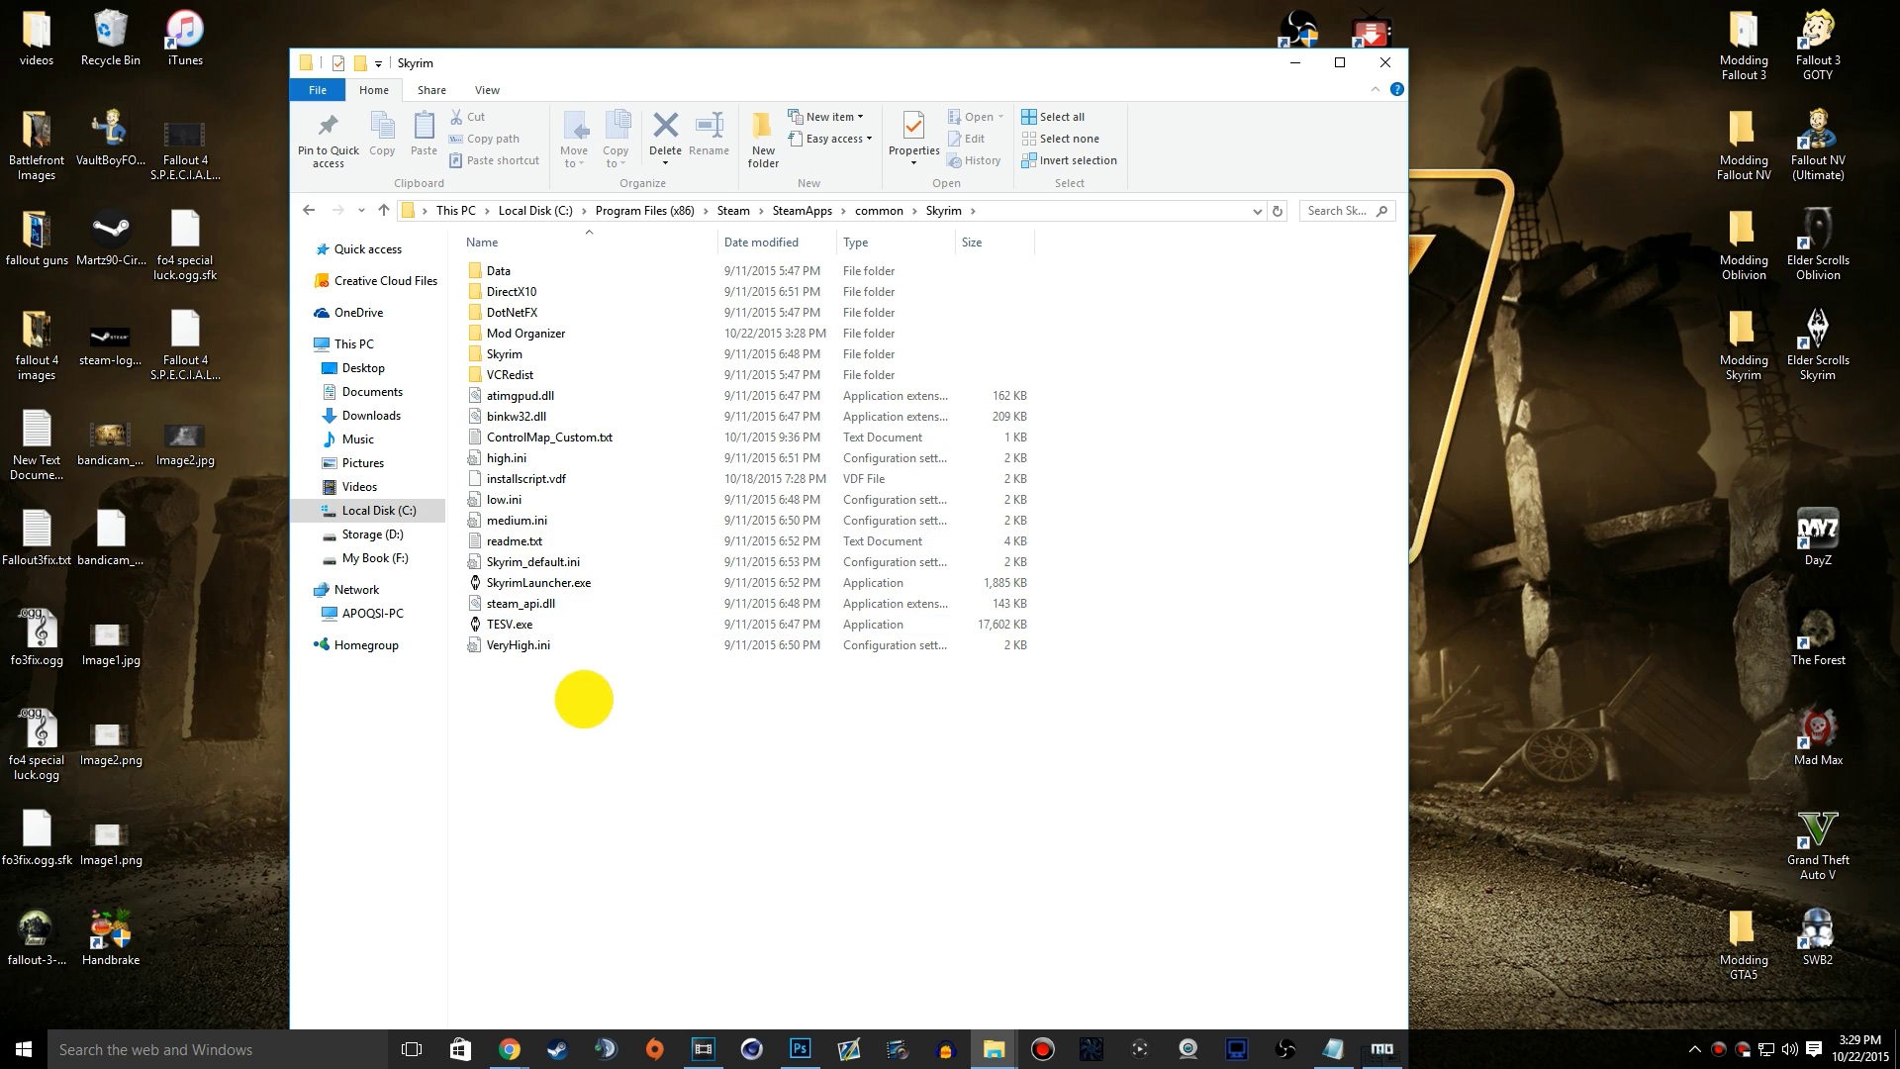
{"action": "left_click", "coordinate": [525, 333]}
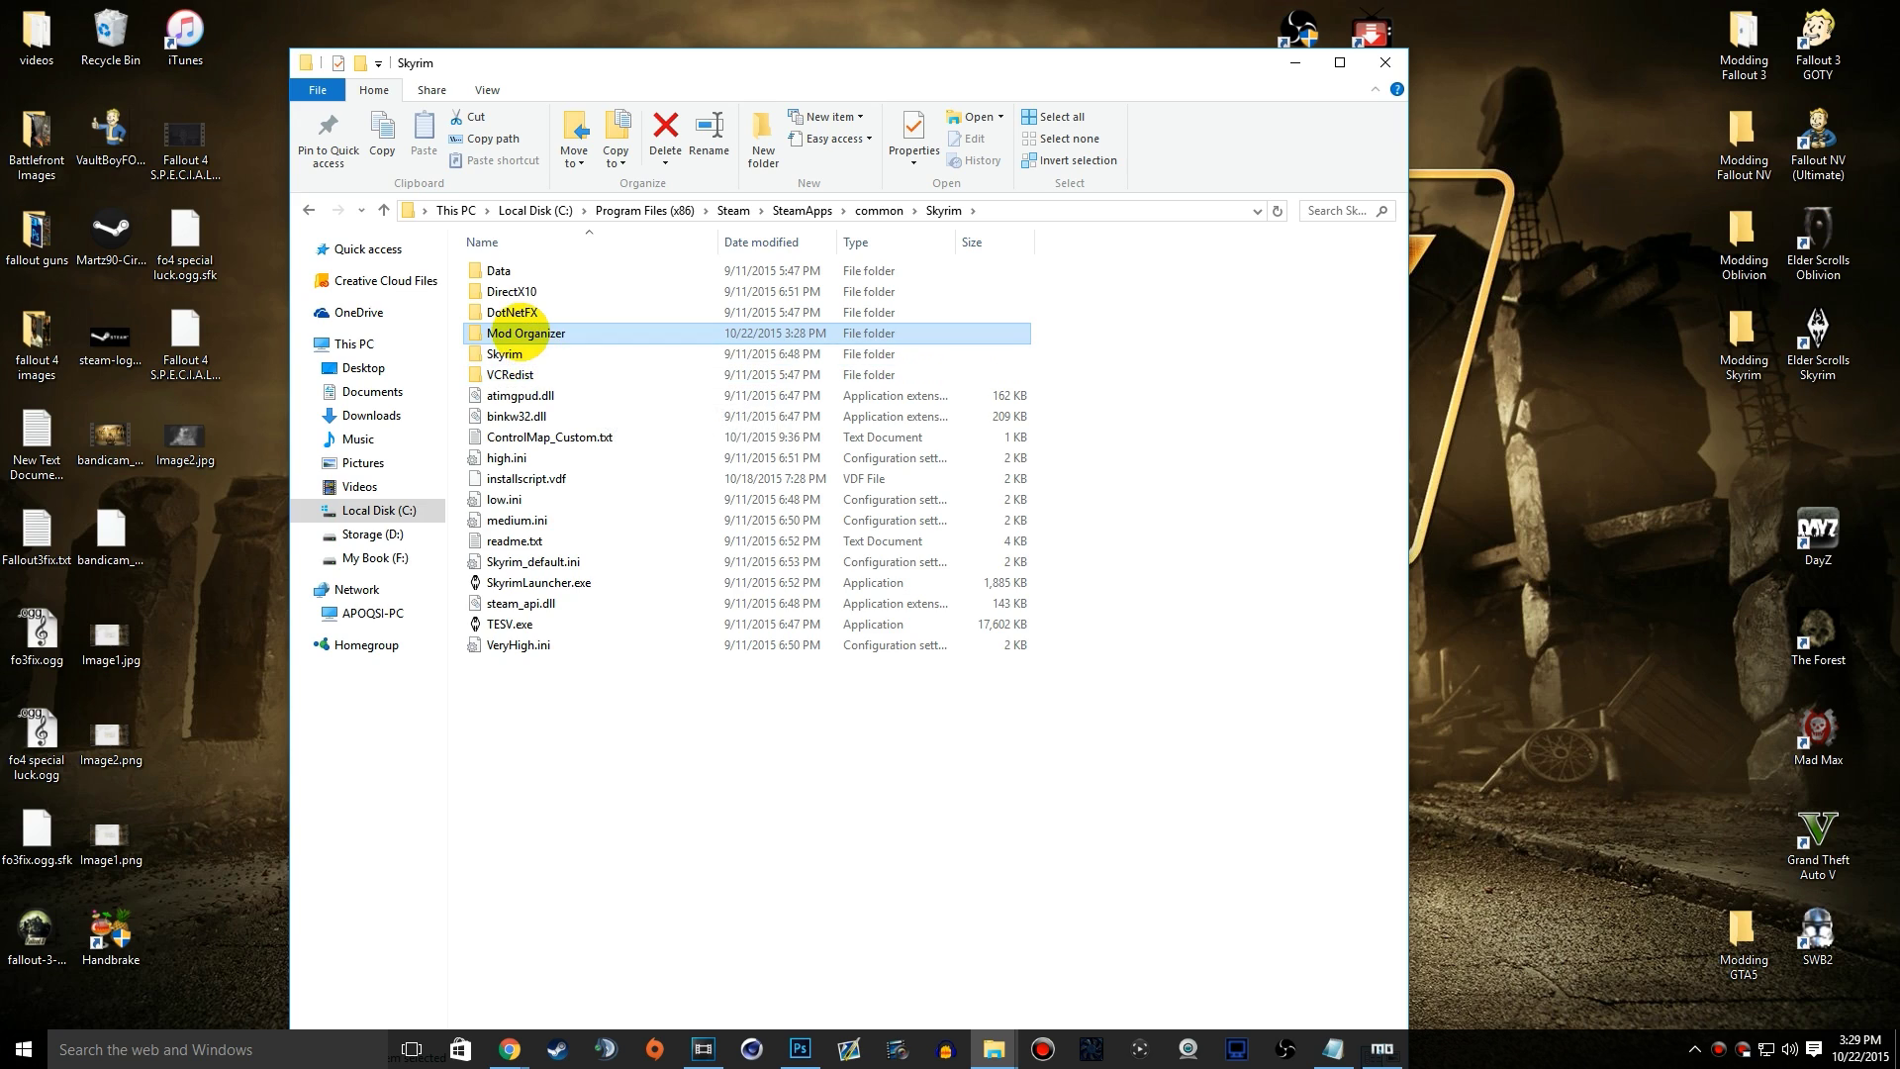
{"action": "double_click", "coordinate": [520, 334]}
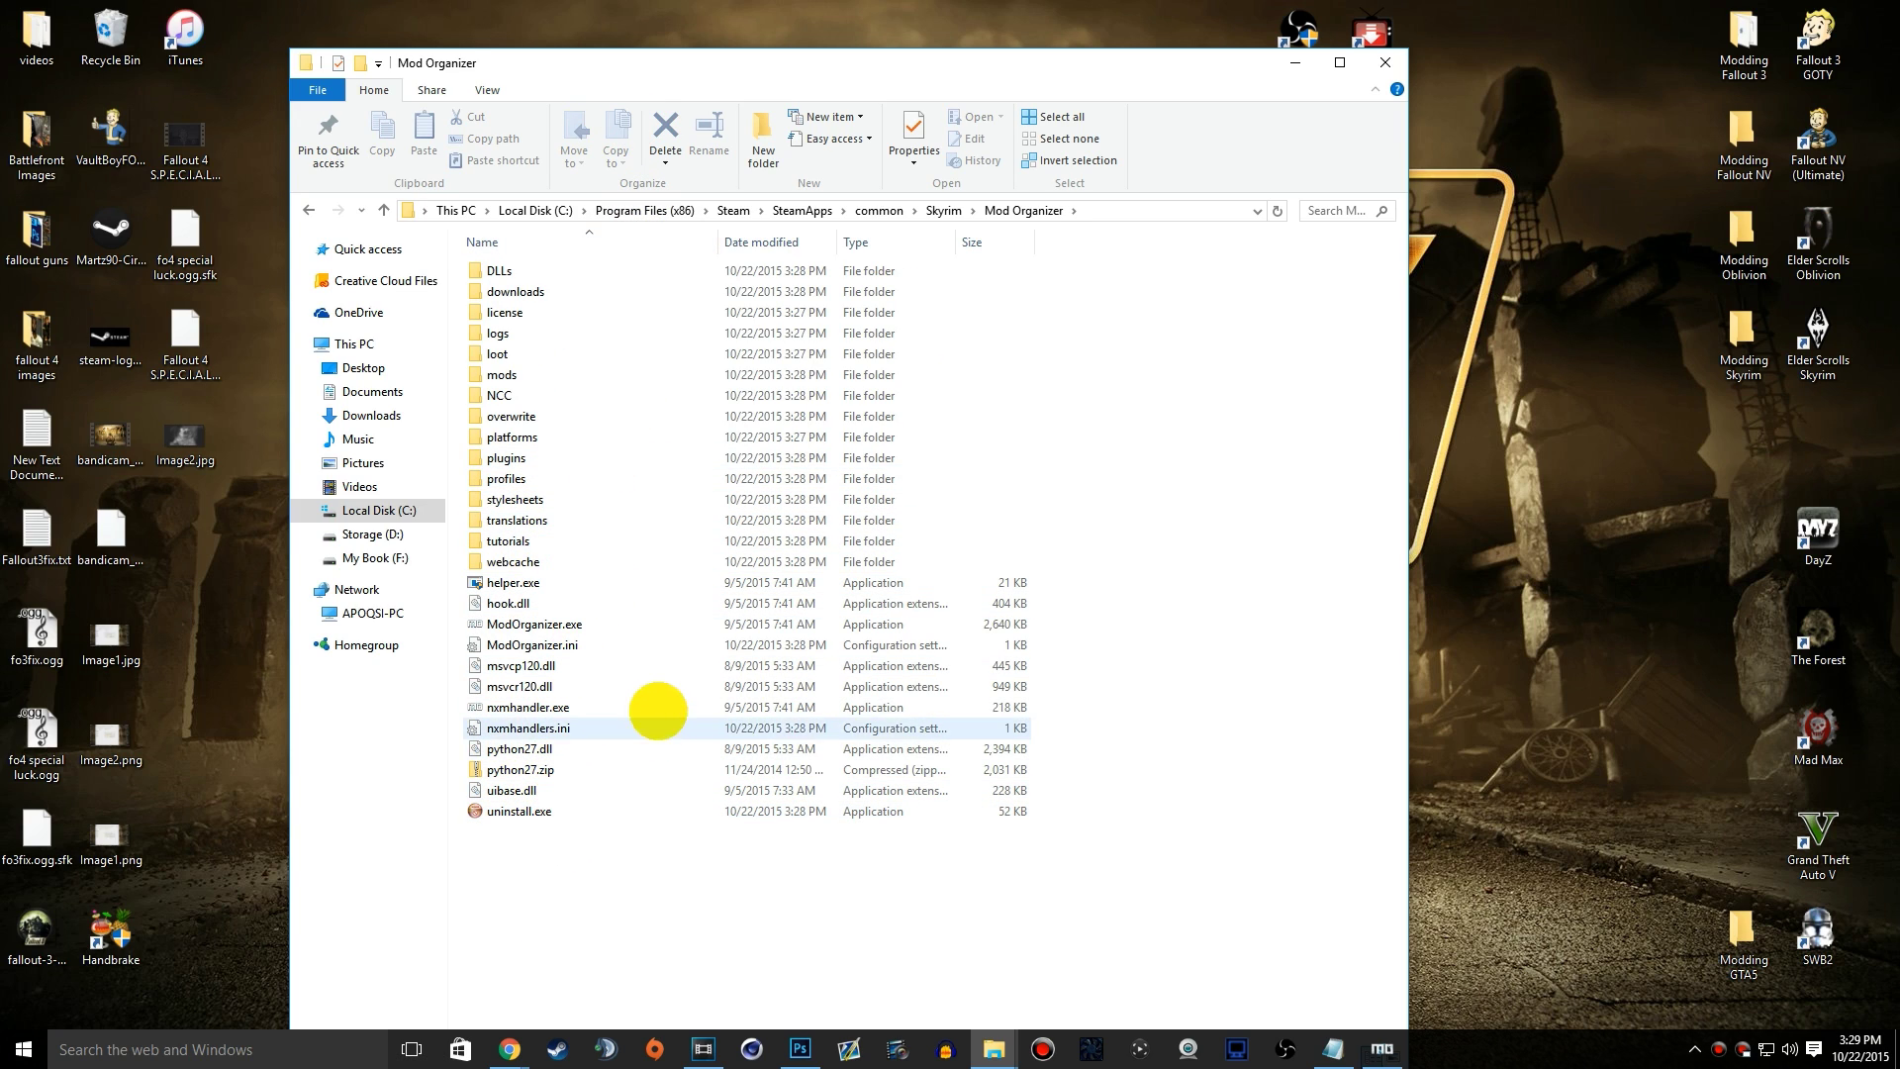
Step: Check that the downloads and mods subfolders are empty
{"action": "double_click", "coordinate": [551, 291]}
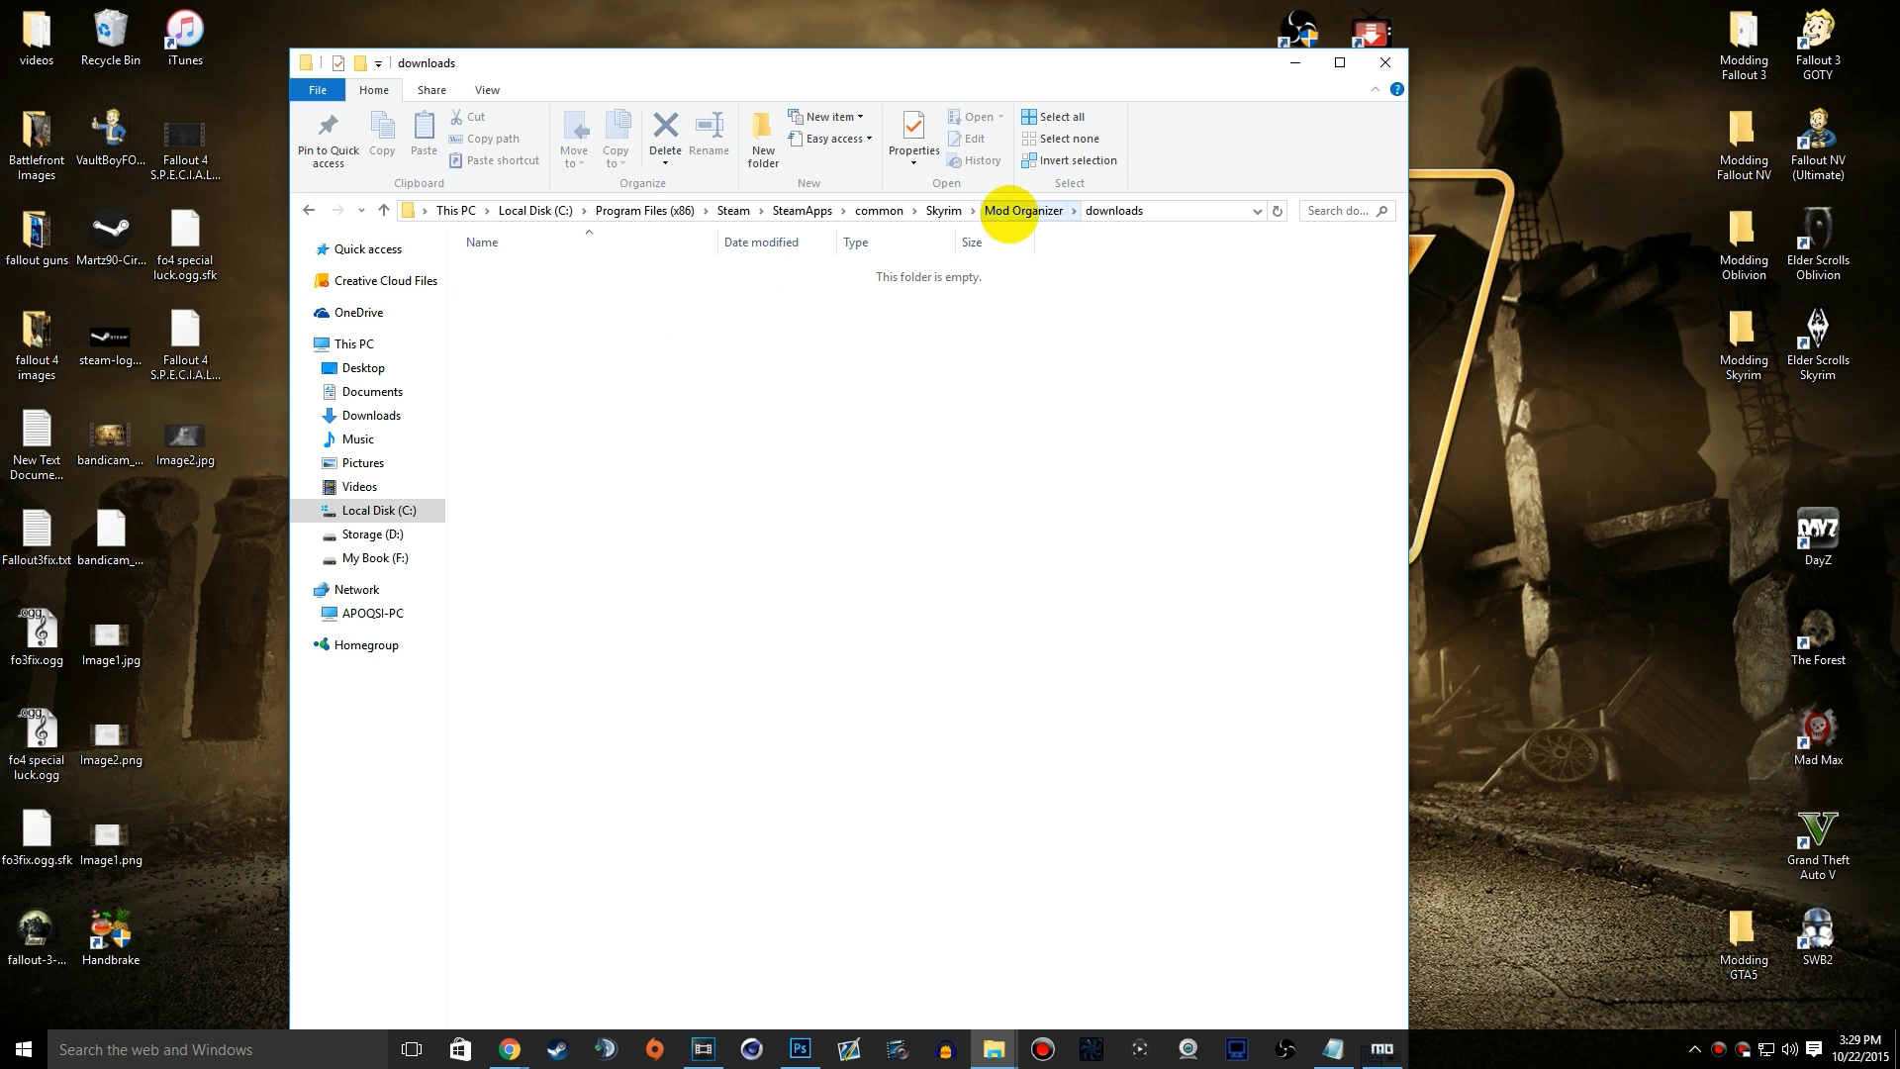
{"action": "left_click", "coordinate": [1023, 210]}
{"action": "double_click", "coordinate": [538, 295]}
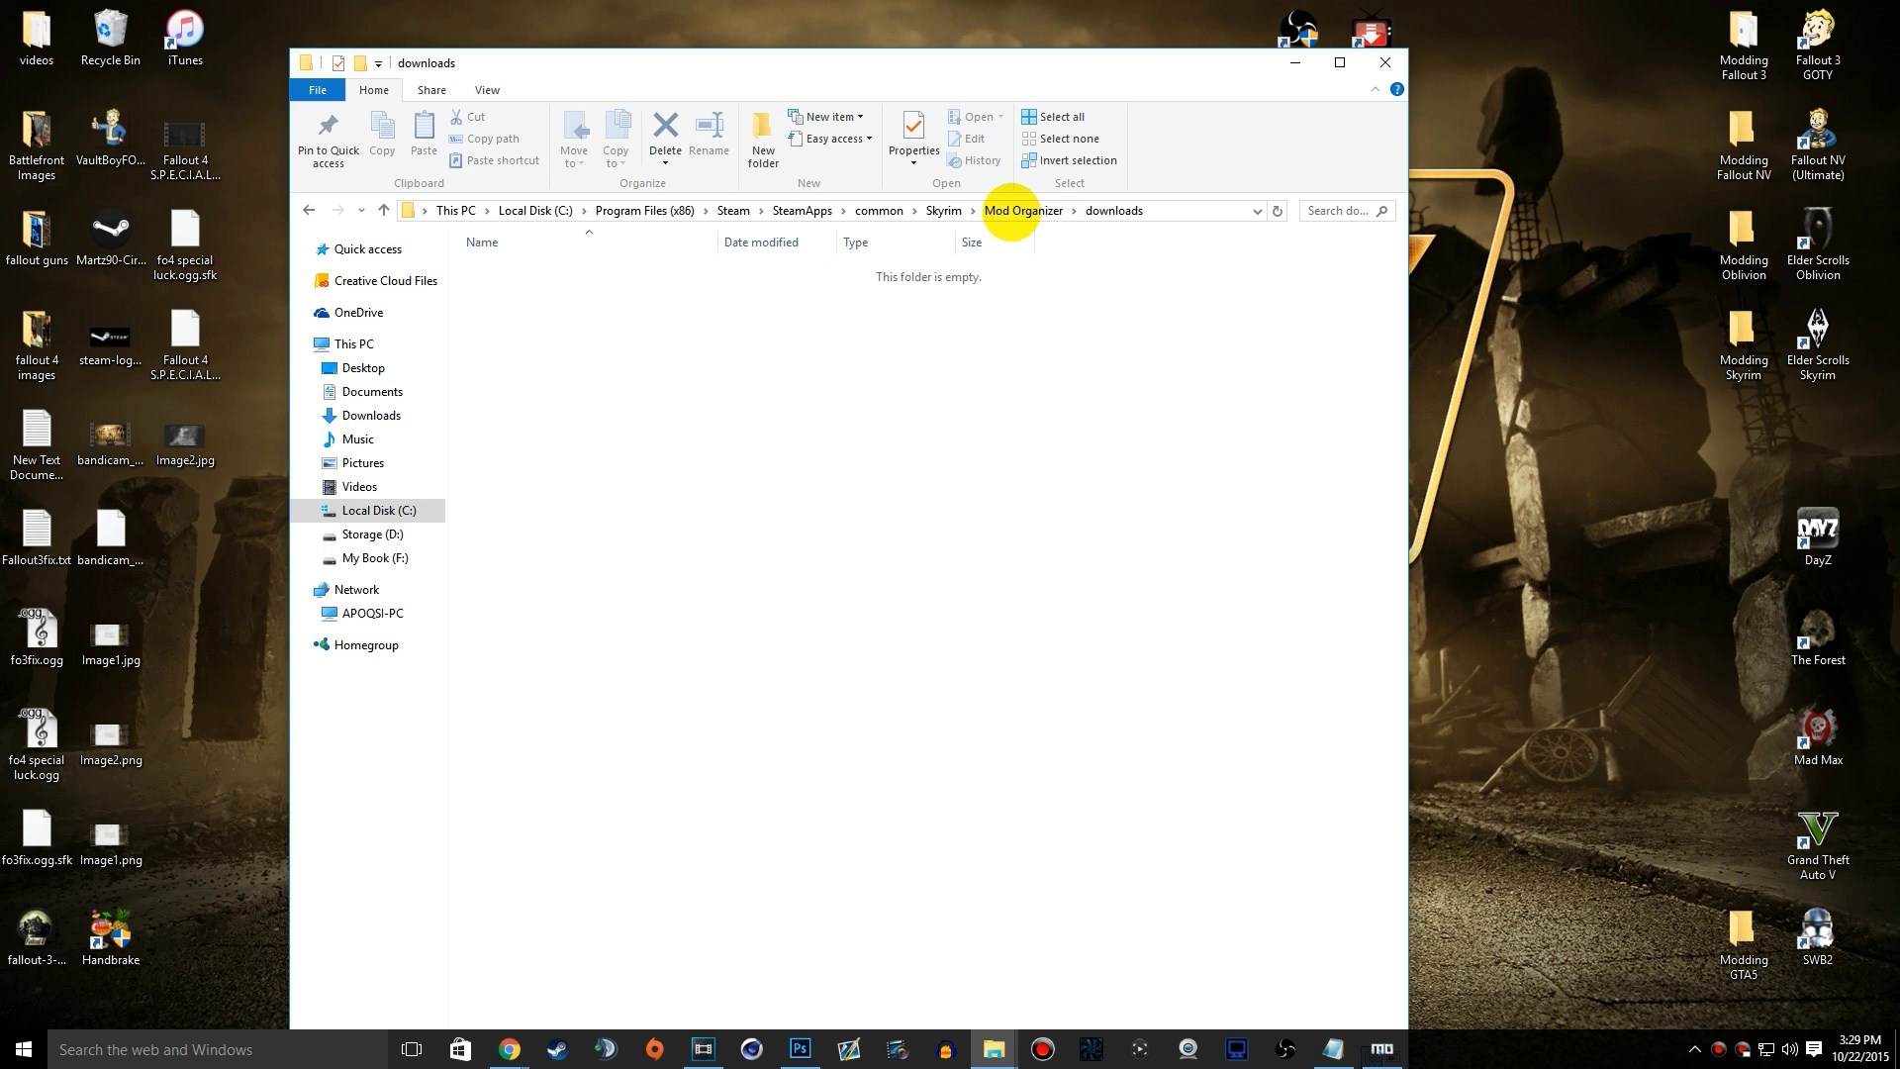
{"action": "left_click", "coordinate": [1012, 210]}
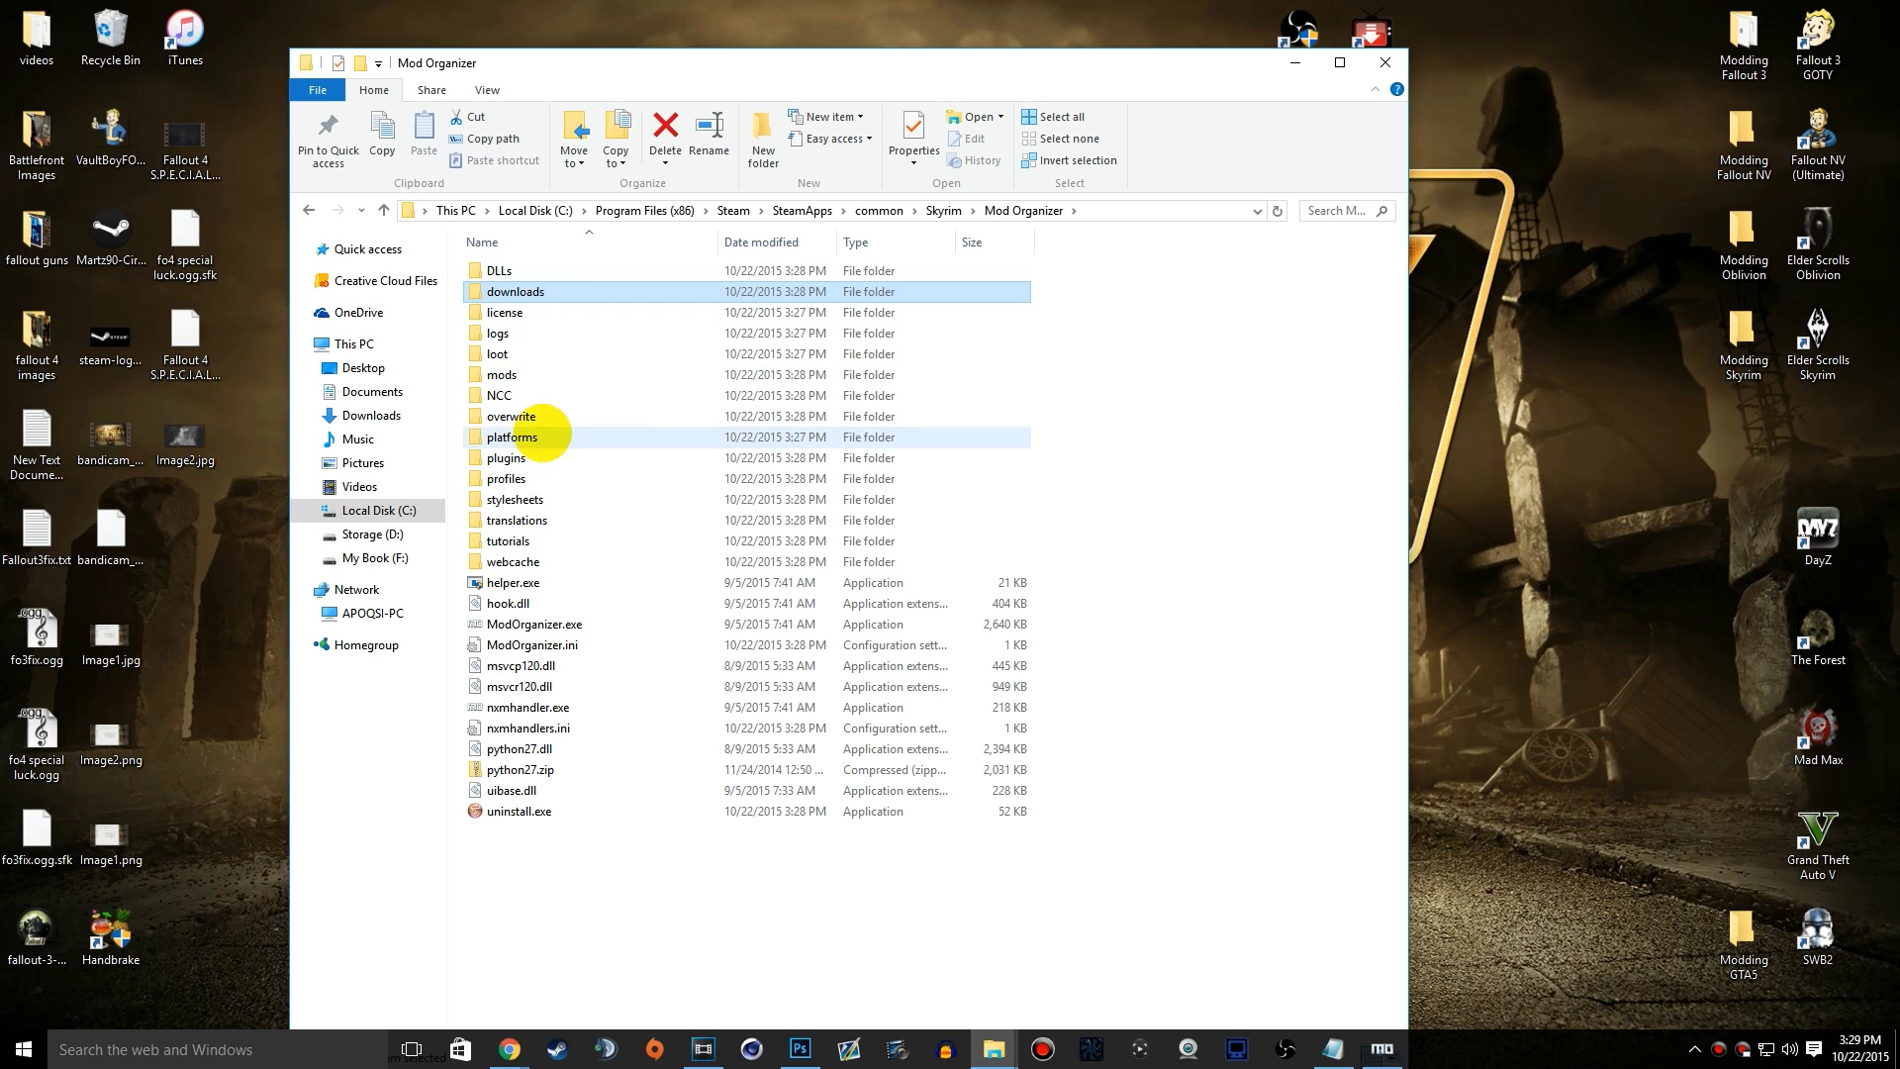
{"action": "double_click", "coordinate": [543, 376]}
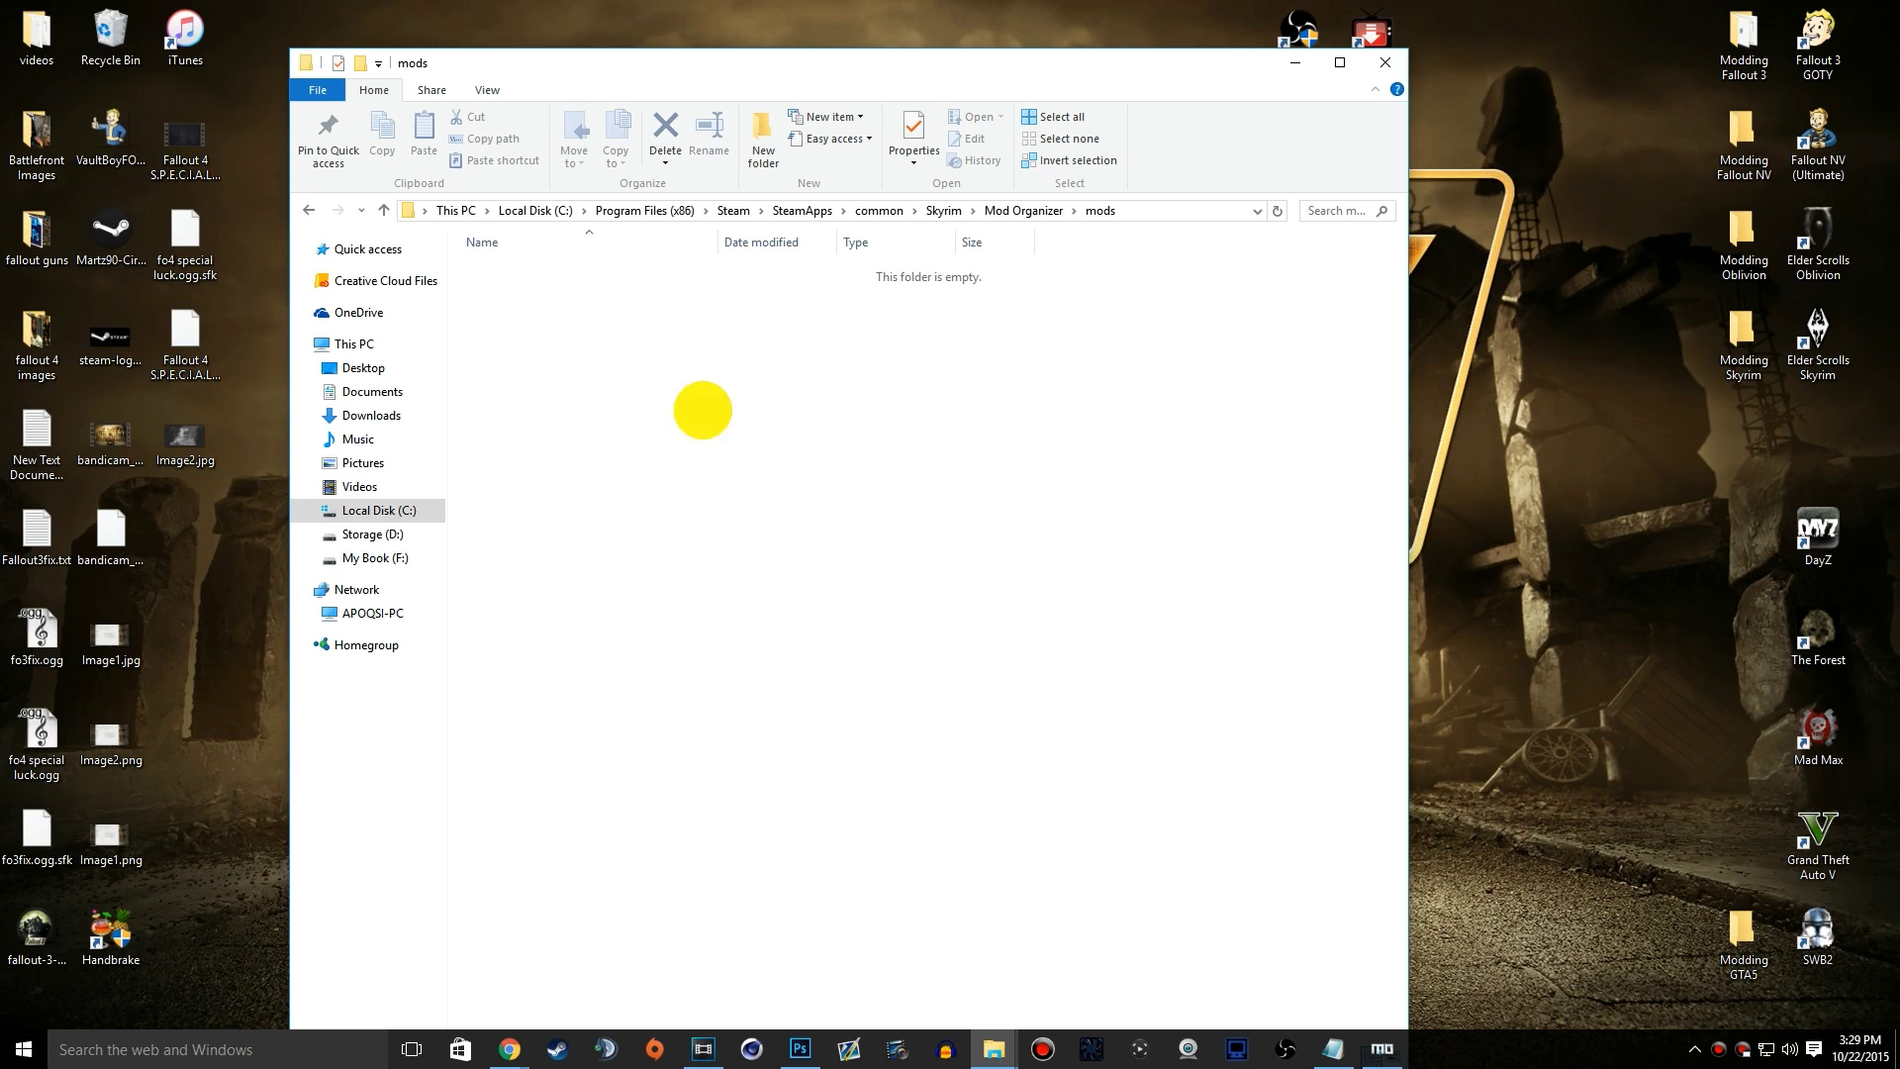
{"action": "left_click", "coordinate": [1037, 216]}
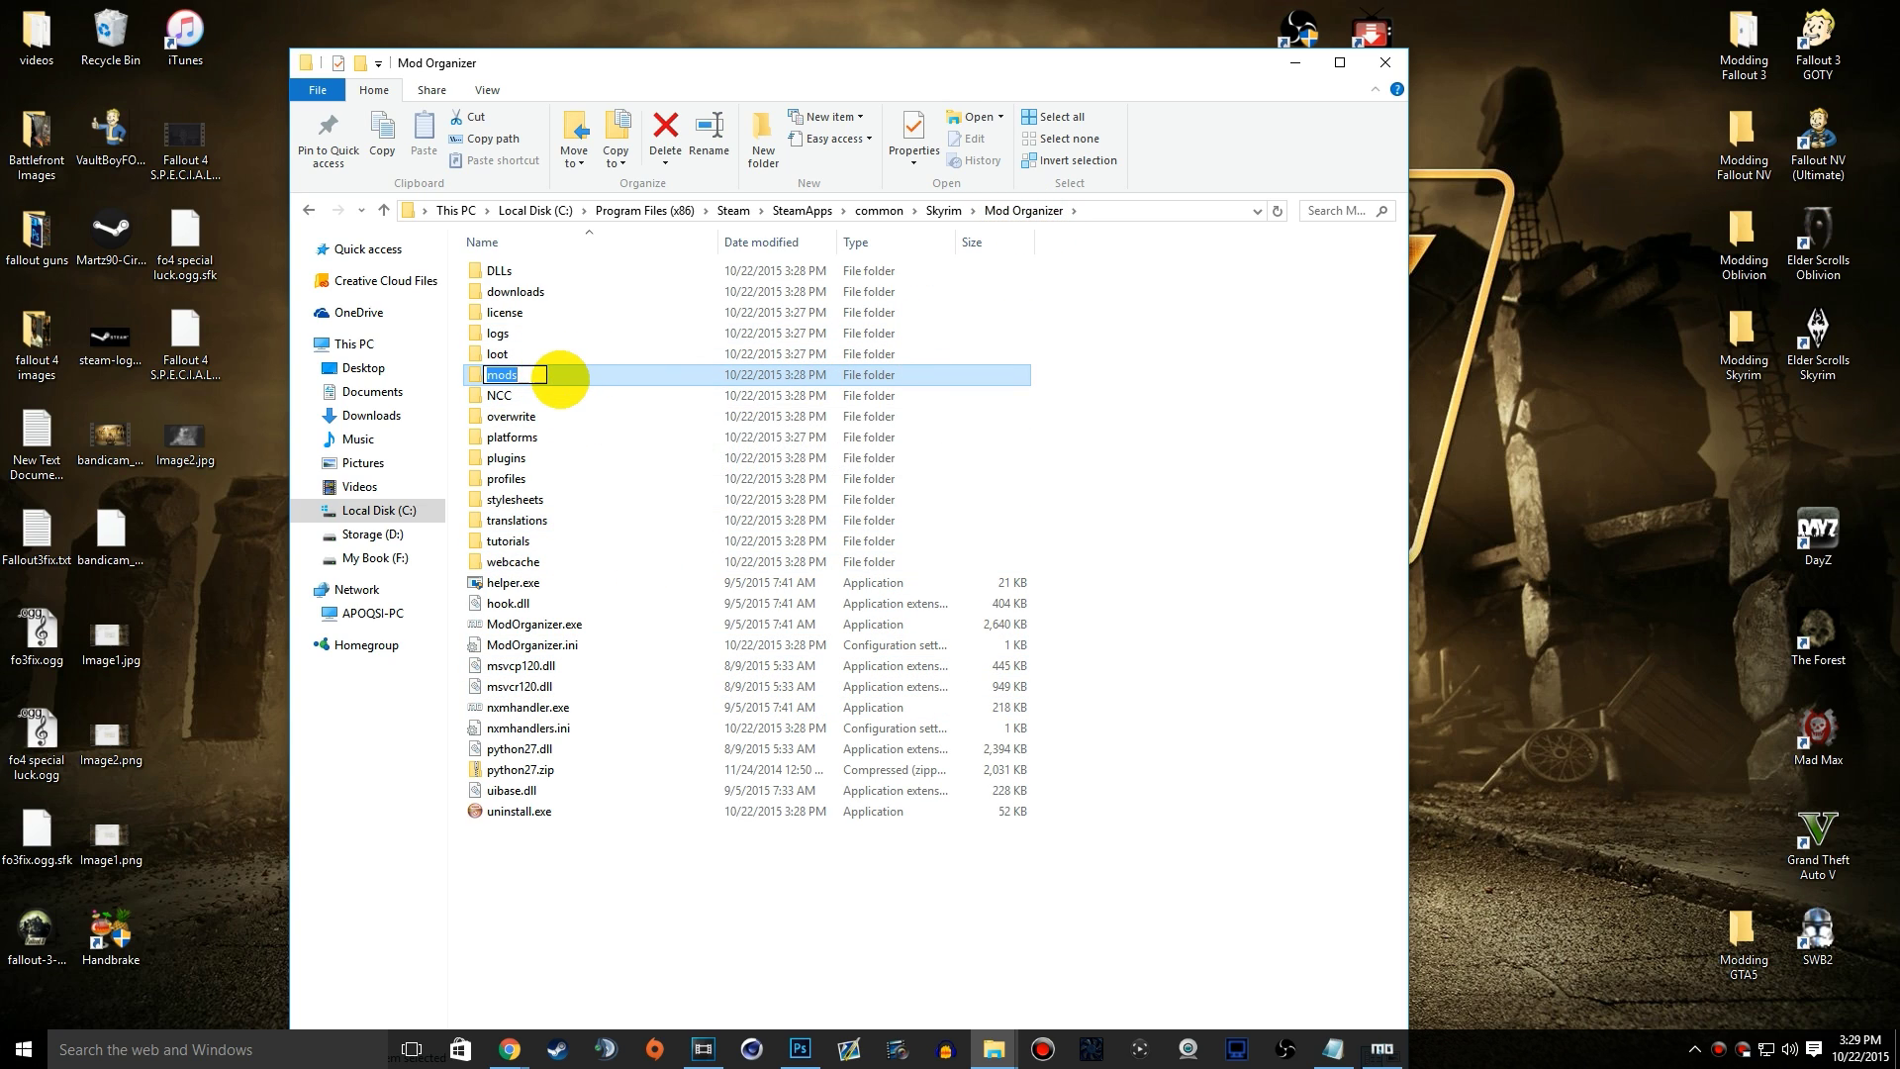
{"action": "double_click", "coordinate": [560, 374]}
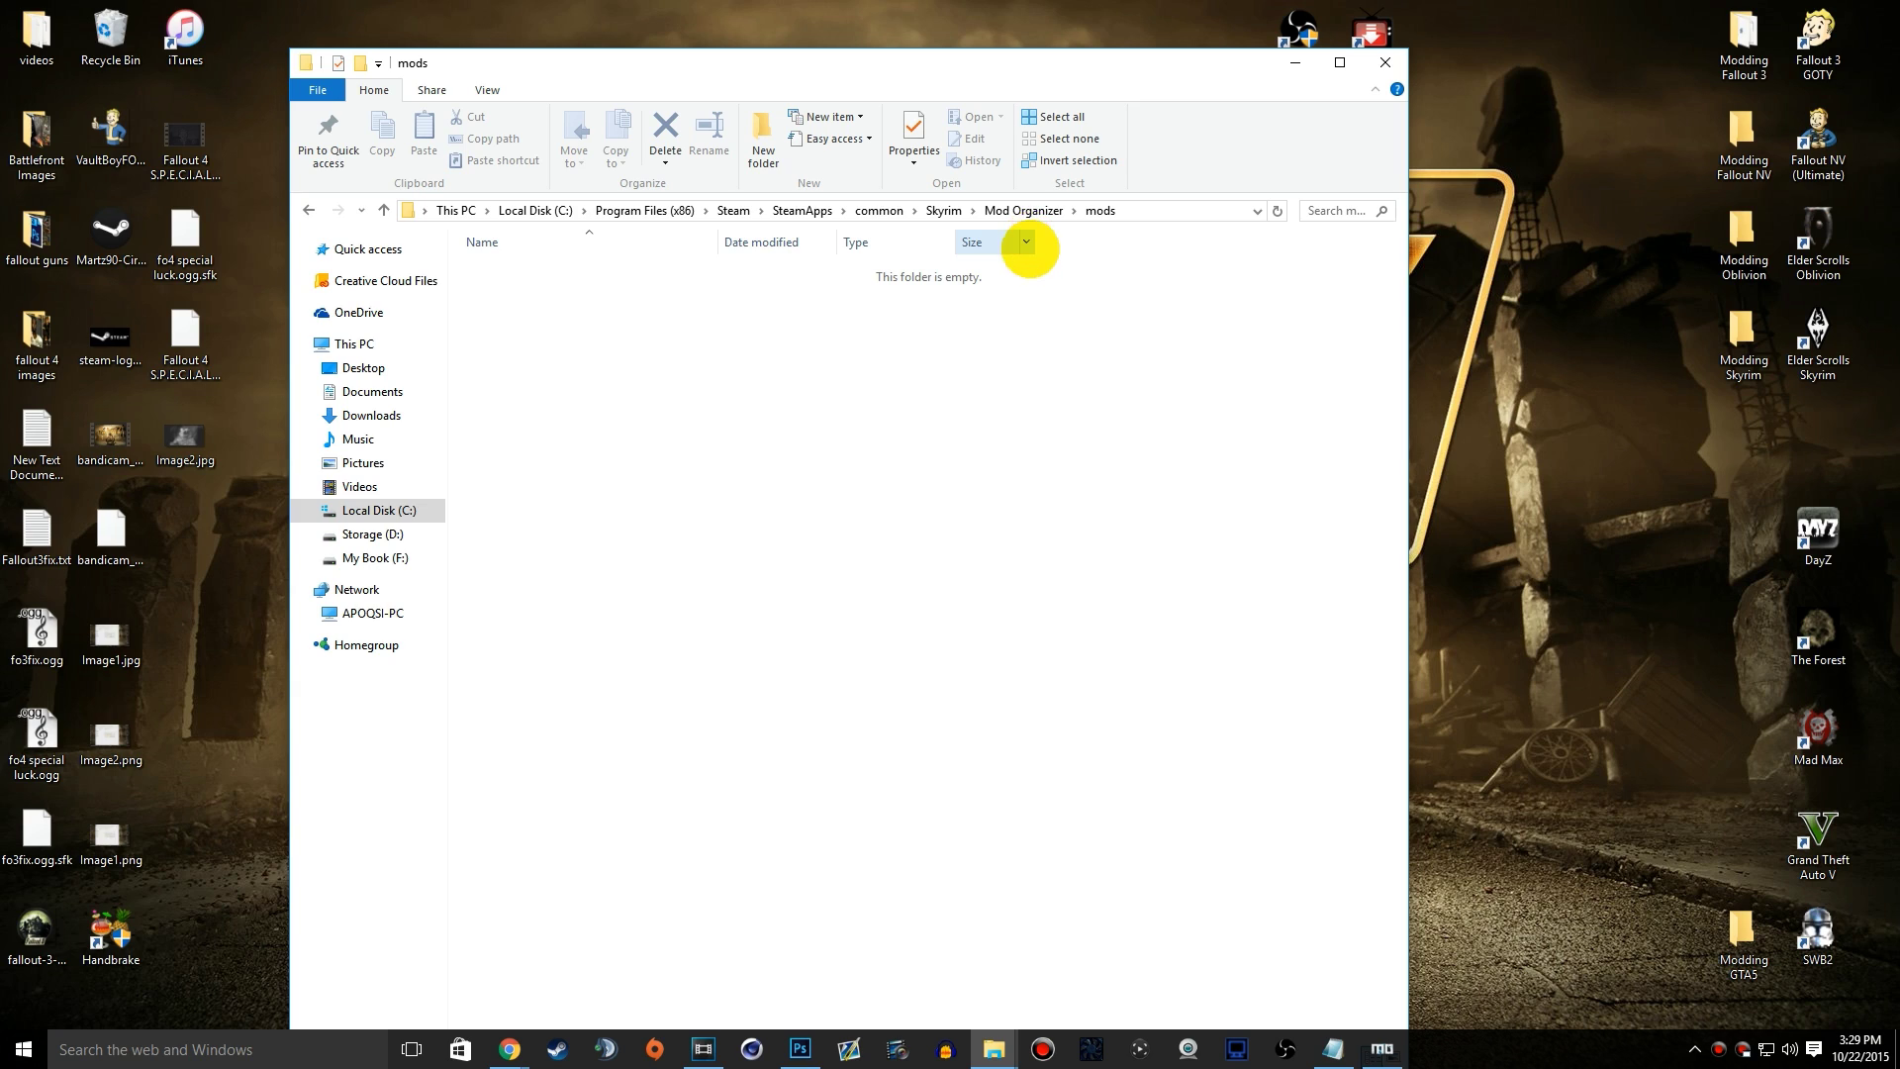
{"action": "left_click", "coordinate": [1022, 210]}
{"action": "left_click", "coordinate": [594, 872]}
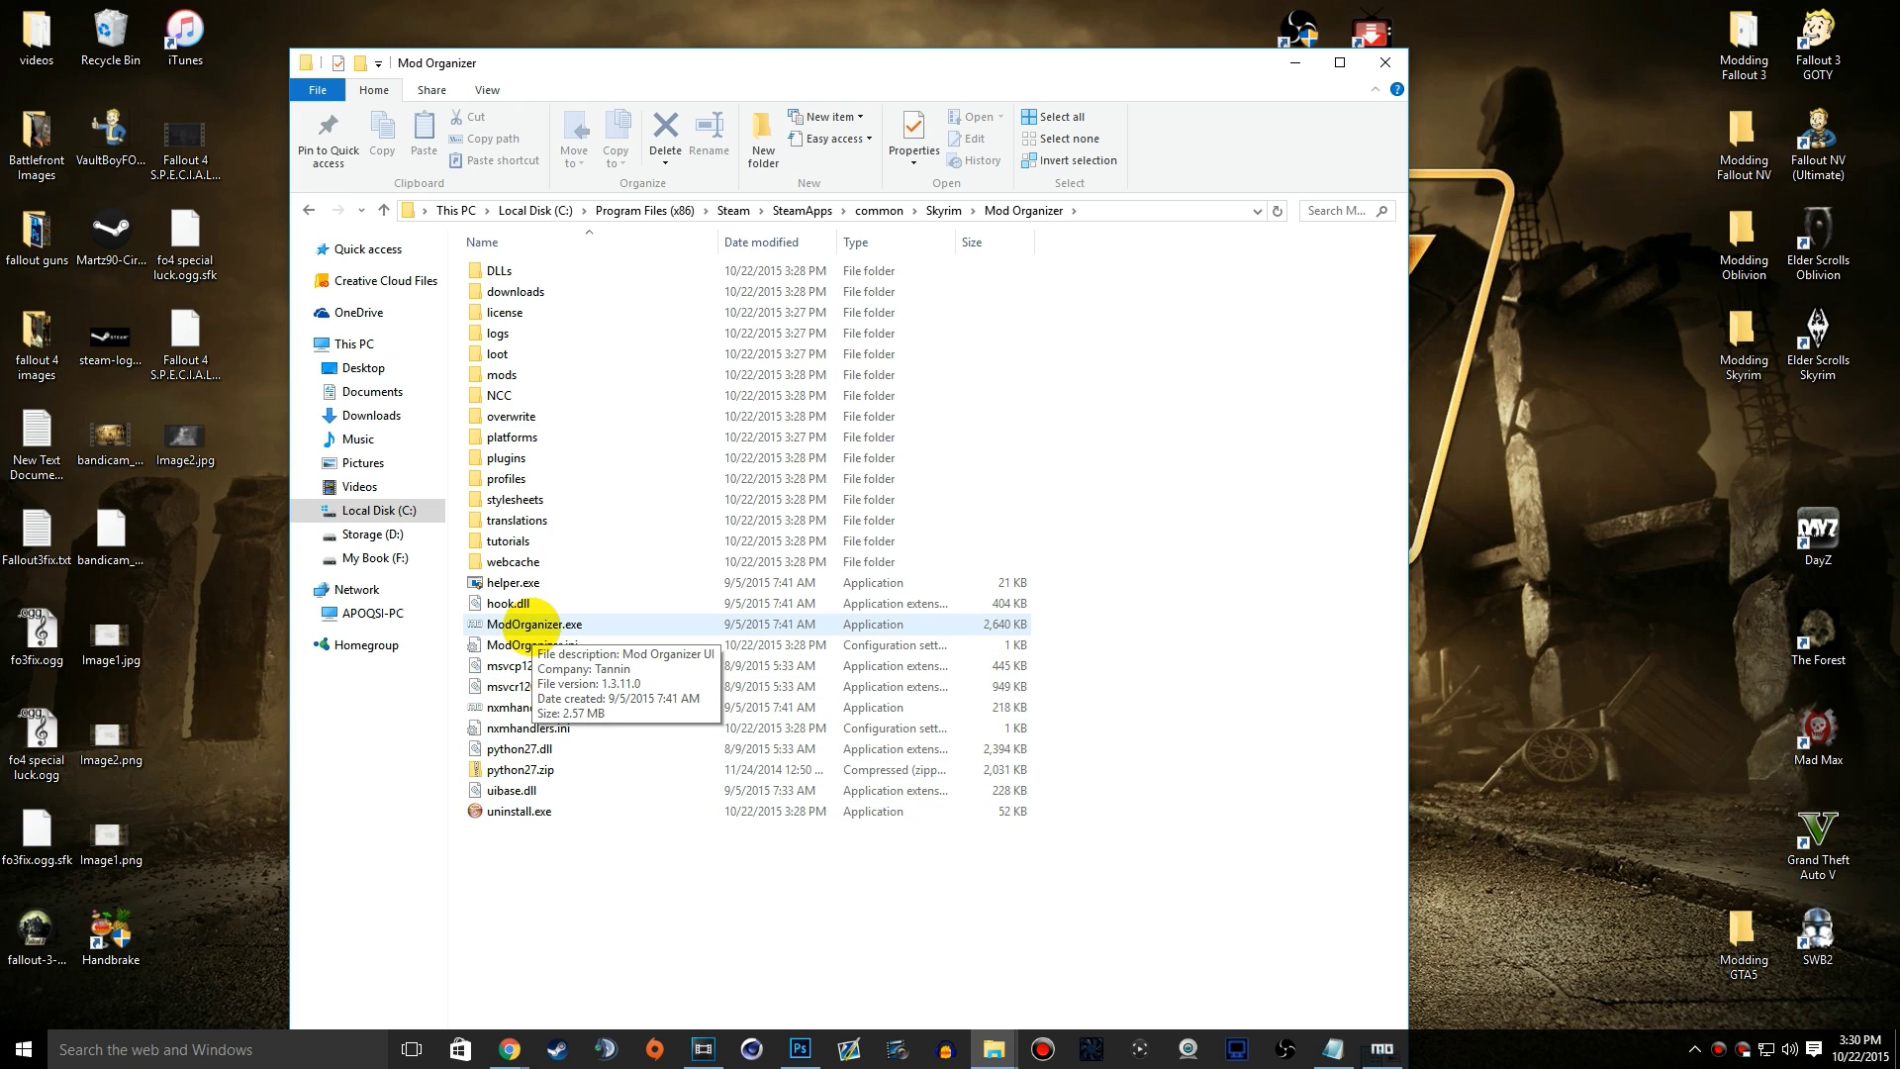
Step: Send ModOrganizer.exe to the desktop as a shortcut
{"action": "left_click", "coordinate": [532, 624]}
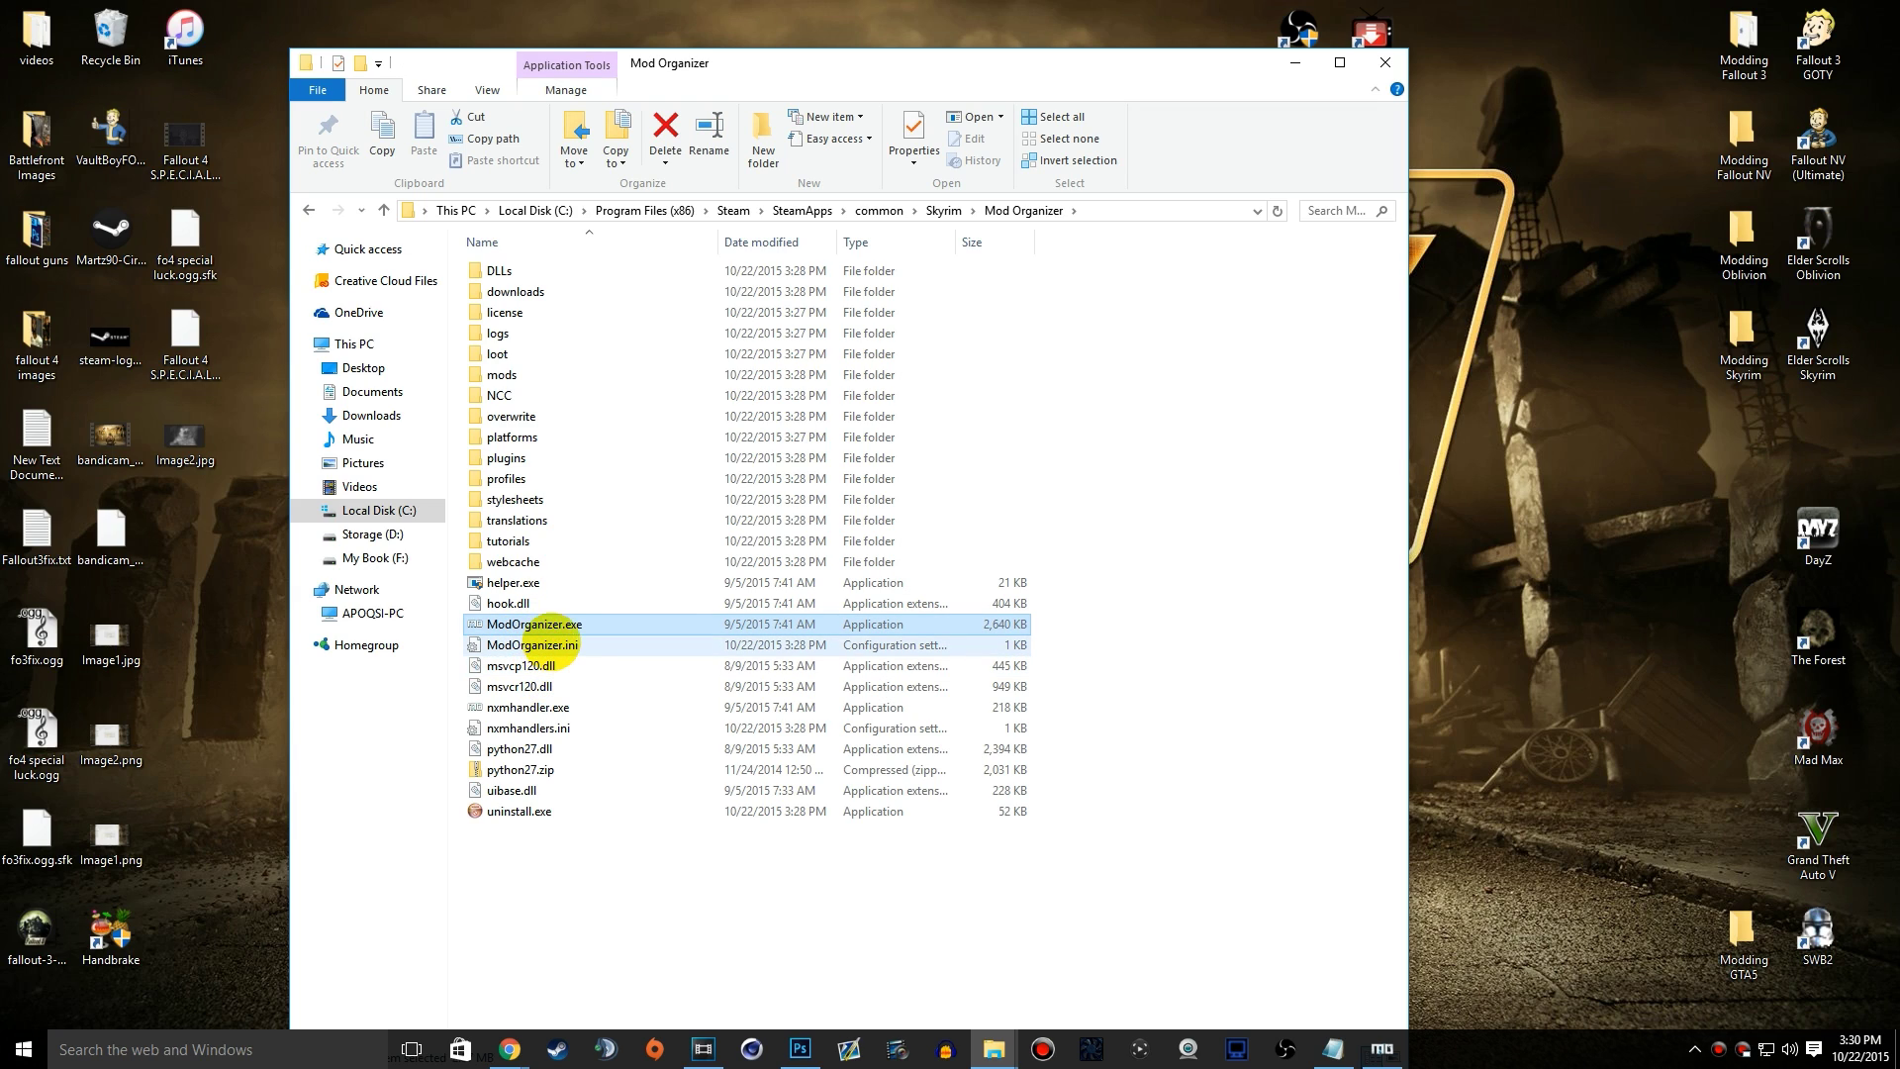
{"action": "right_click", "coordinate": [535, 623]}
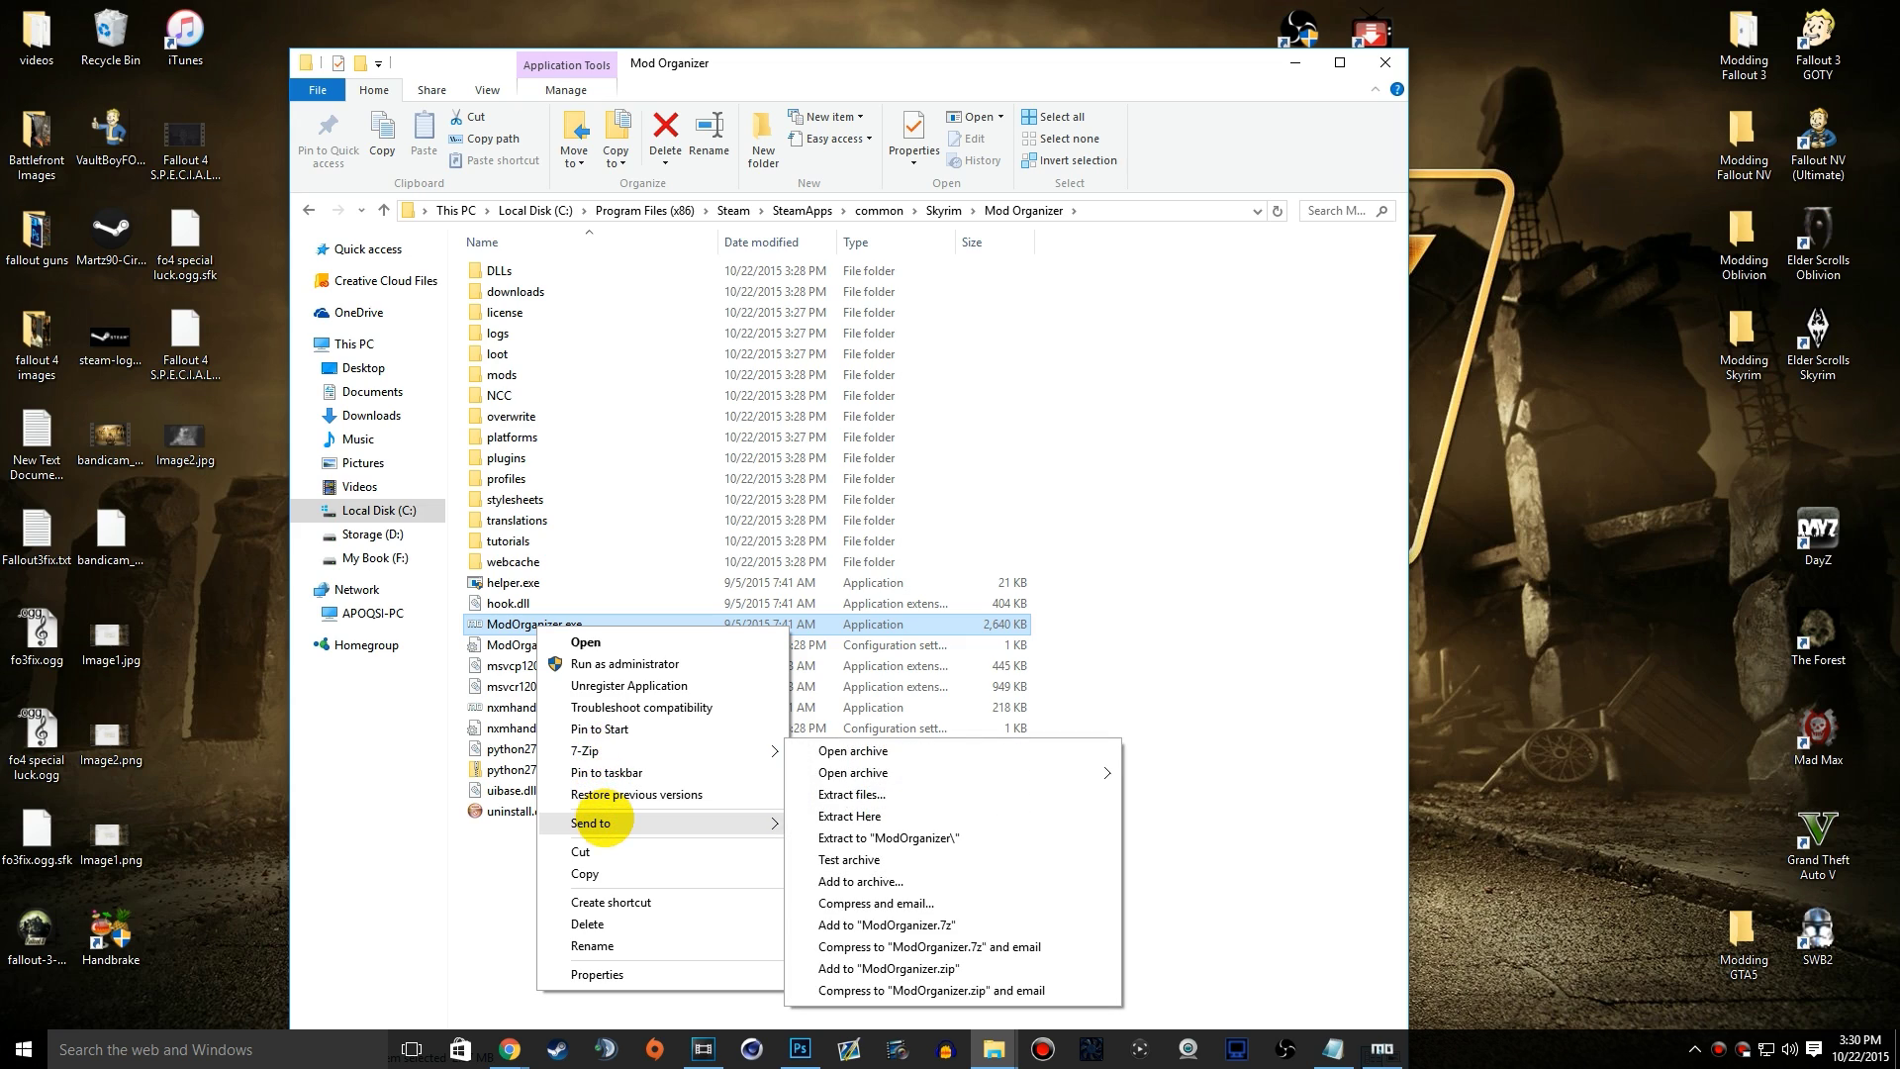
{"action": "mouse_move", "coordinate": [594, 823]}
{"action": "left_click", "coordinate": [884, 845]}
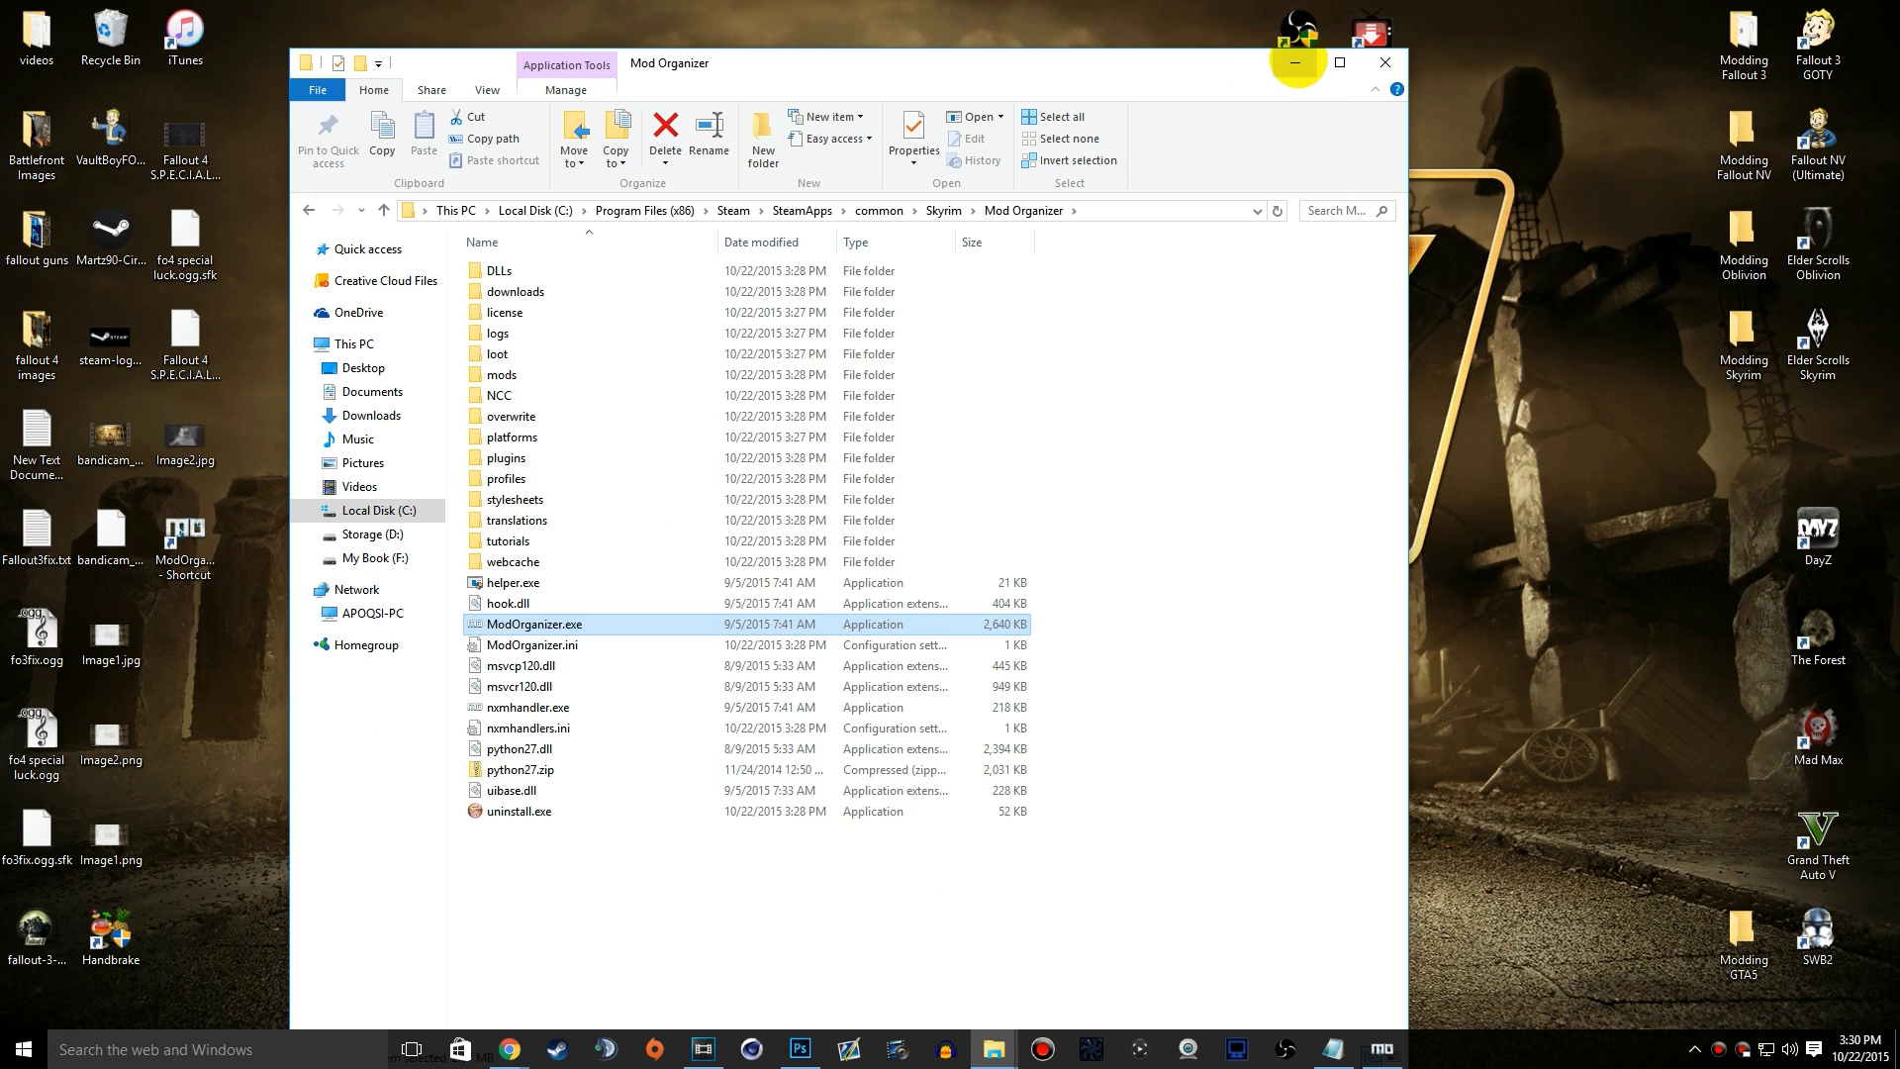
Step: Rename the desktop shortcut 'Skyrim MO' and place it beside Modding Skyrim
{"action": "left_click", "coordinate": [1294, 62]}
{"action": "right_click", "coordinate": [170, 542]}
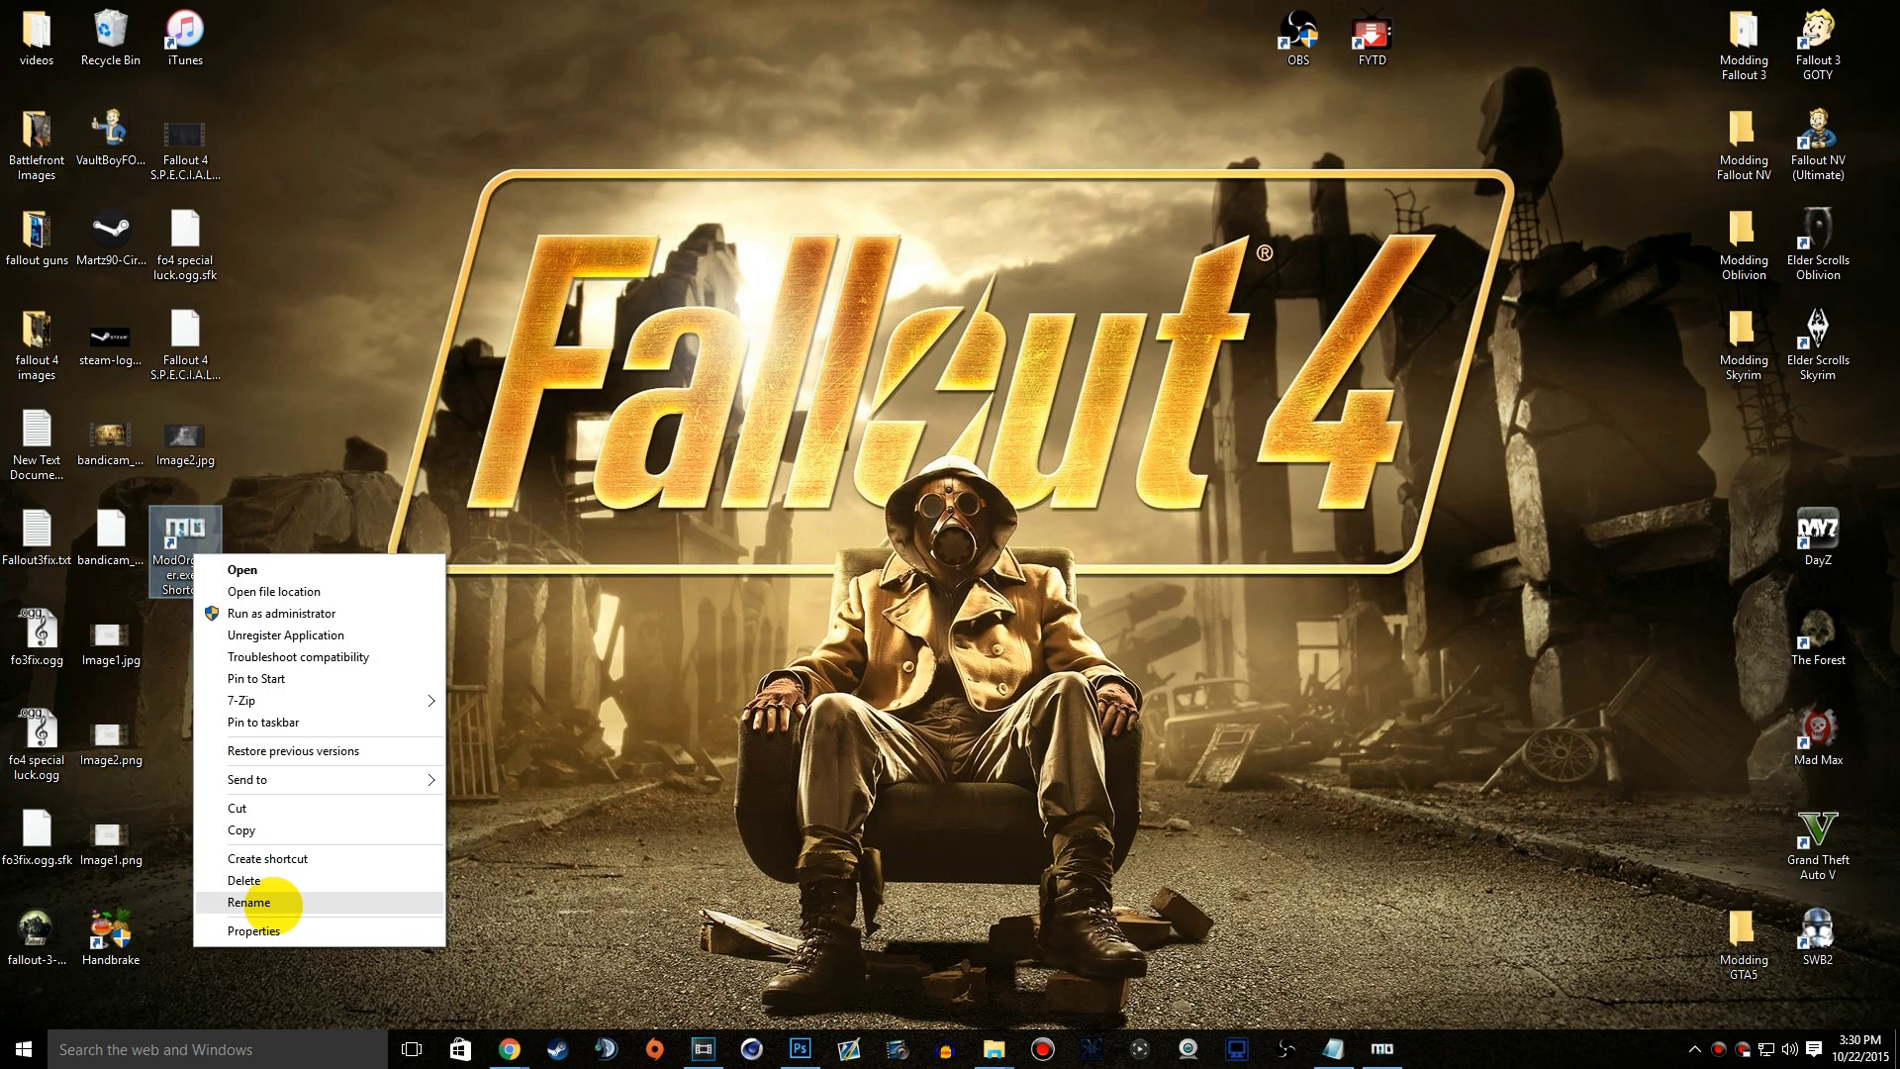
{"action": "left_click", "coordinate": [287, 901]}
{"action": "type", "text": "Sky"}
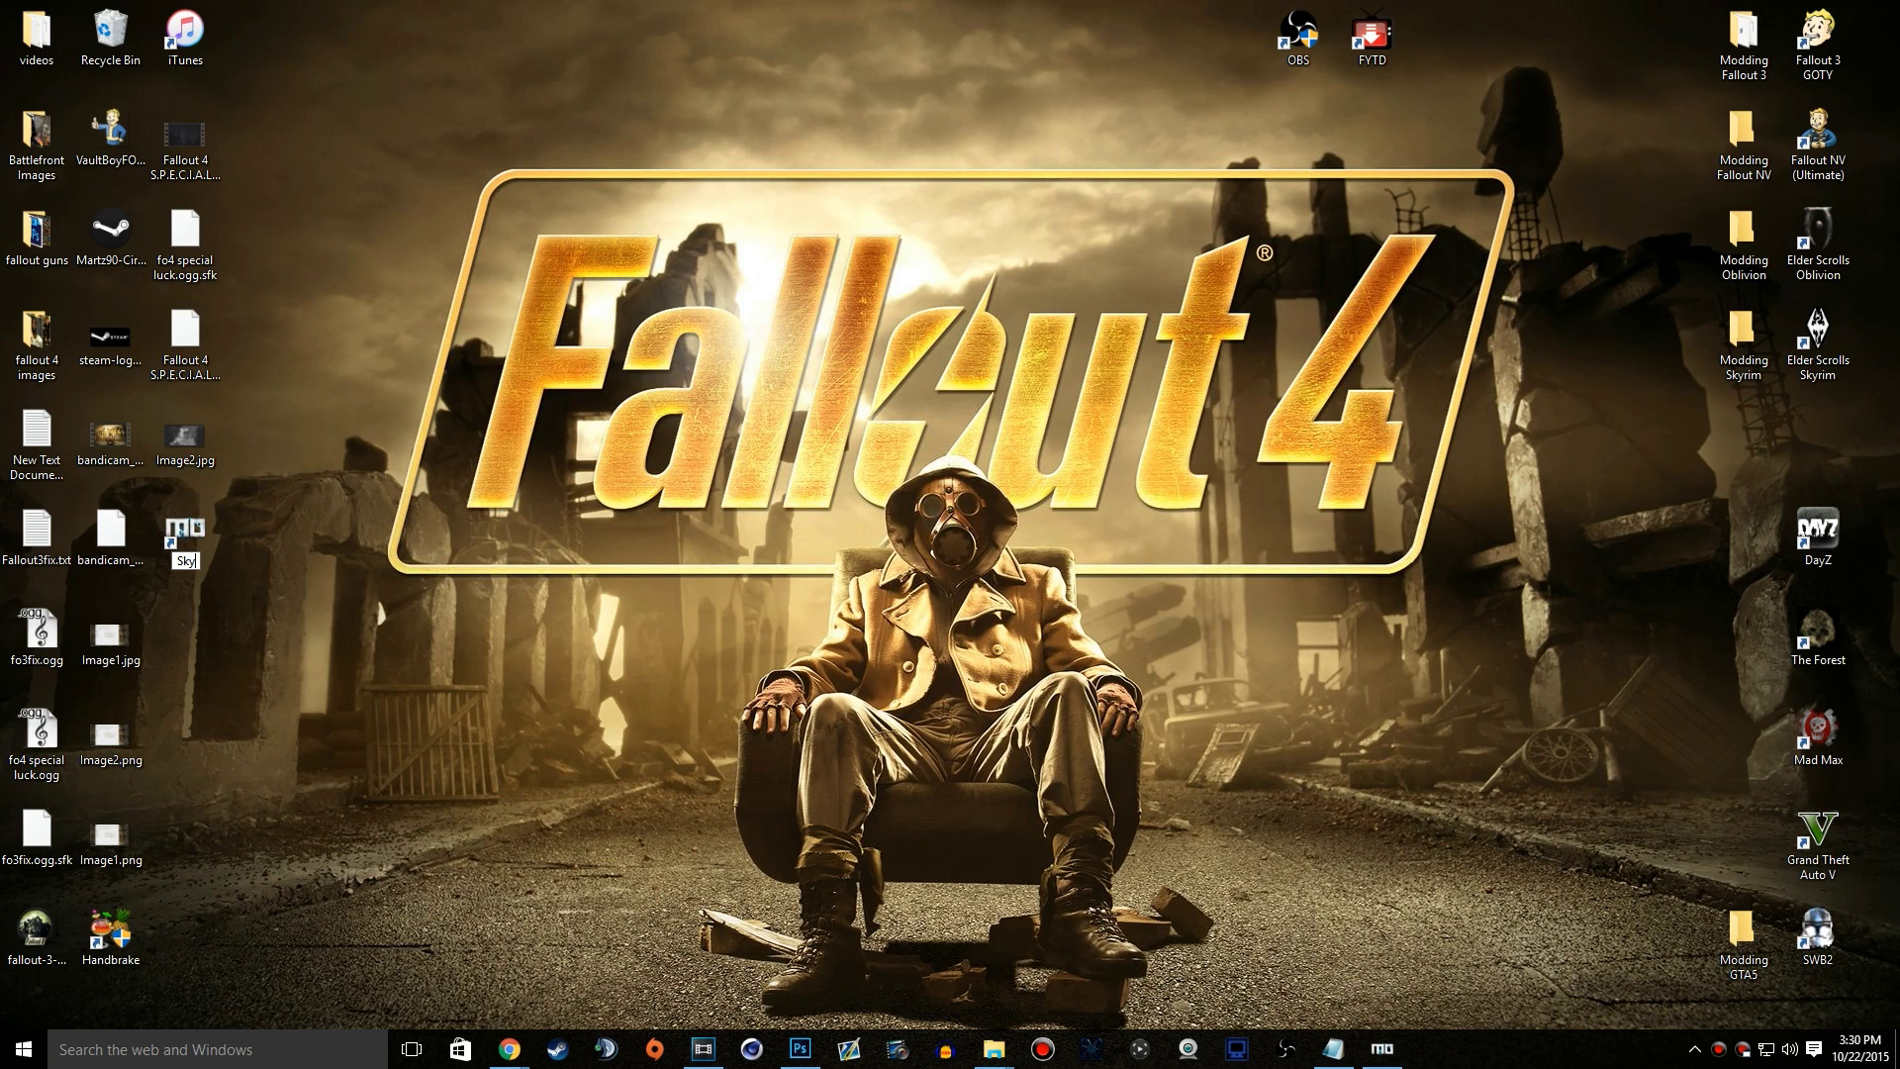
{"action": "type", "text": "rim MO"}
{"action": "key", "text": "Return"}
{"action": "left_click_drag", "start_coordinate": [186, 534], "coordinate": [1669, 335]}
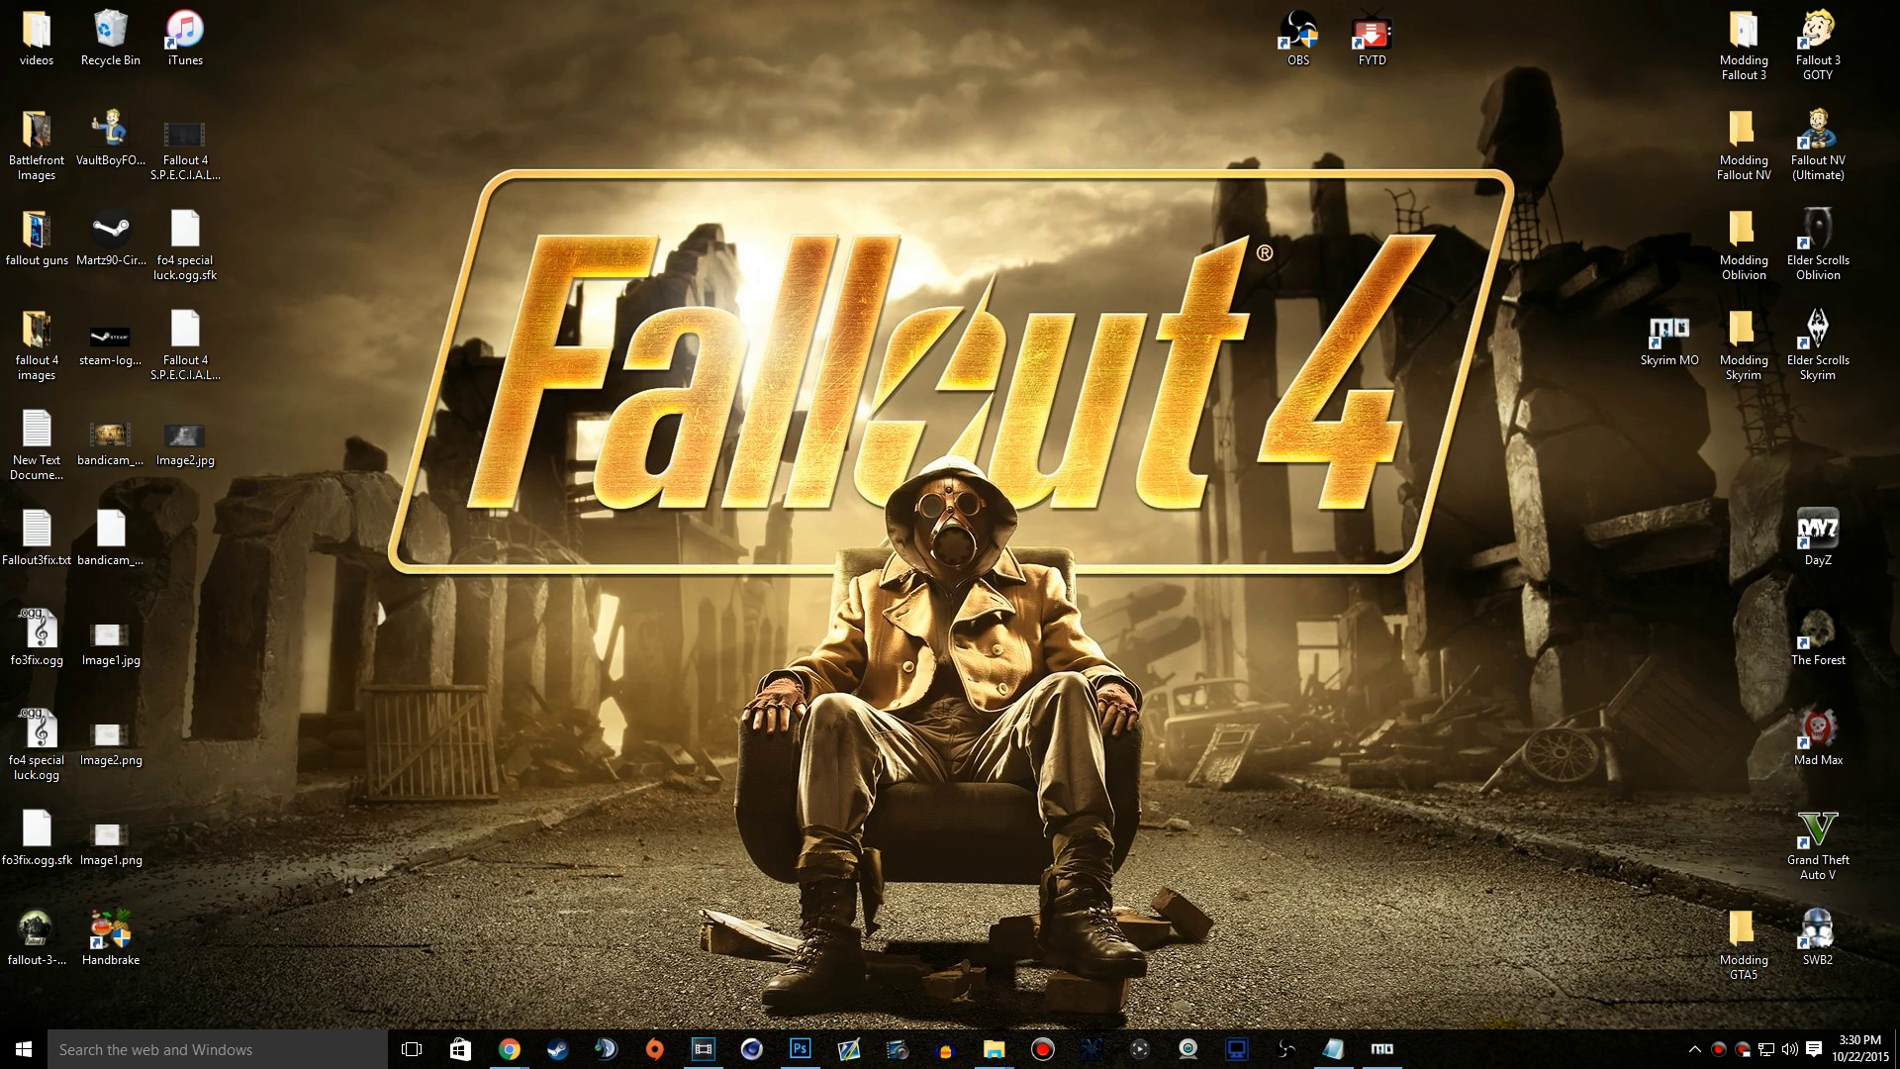
Step: Restore Mod Organizer v1.3.11 from the taskbar, showing the Default profile
{"action": "left_click", "coordinate": [1381, 1048]}
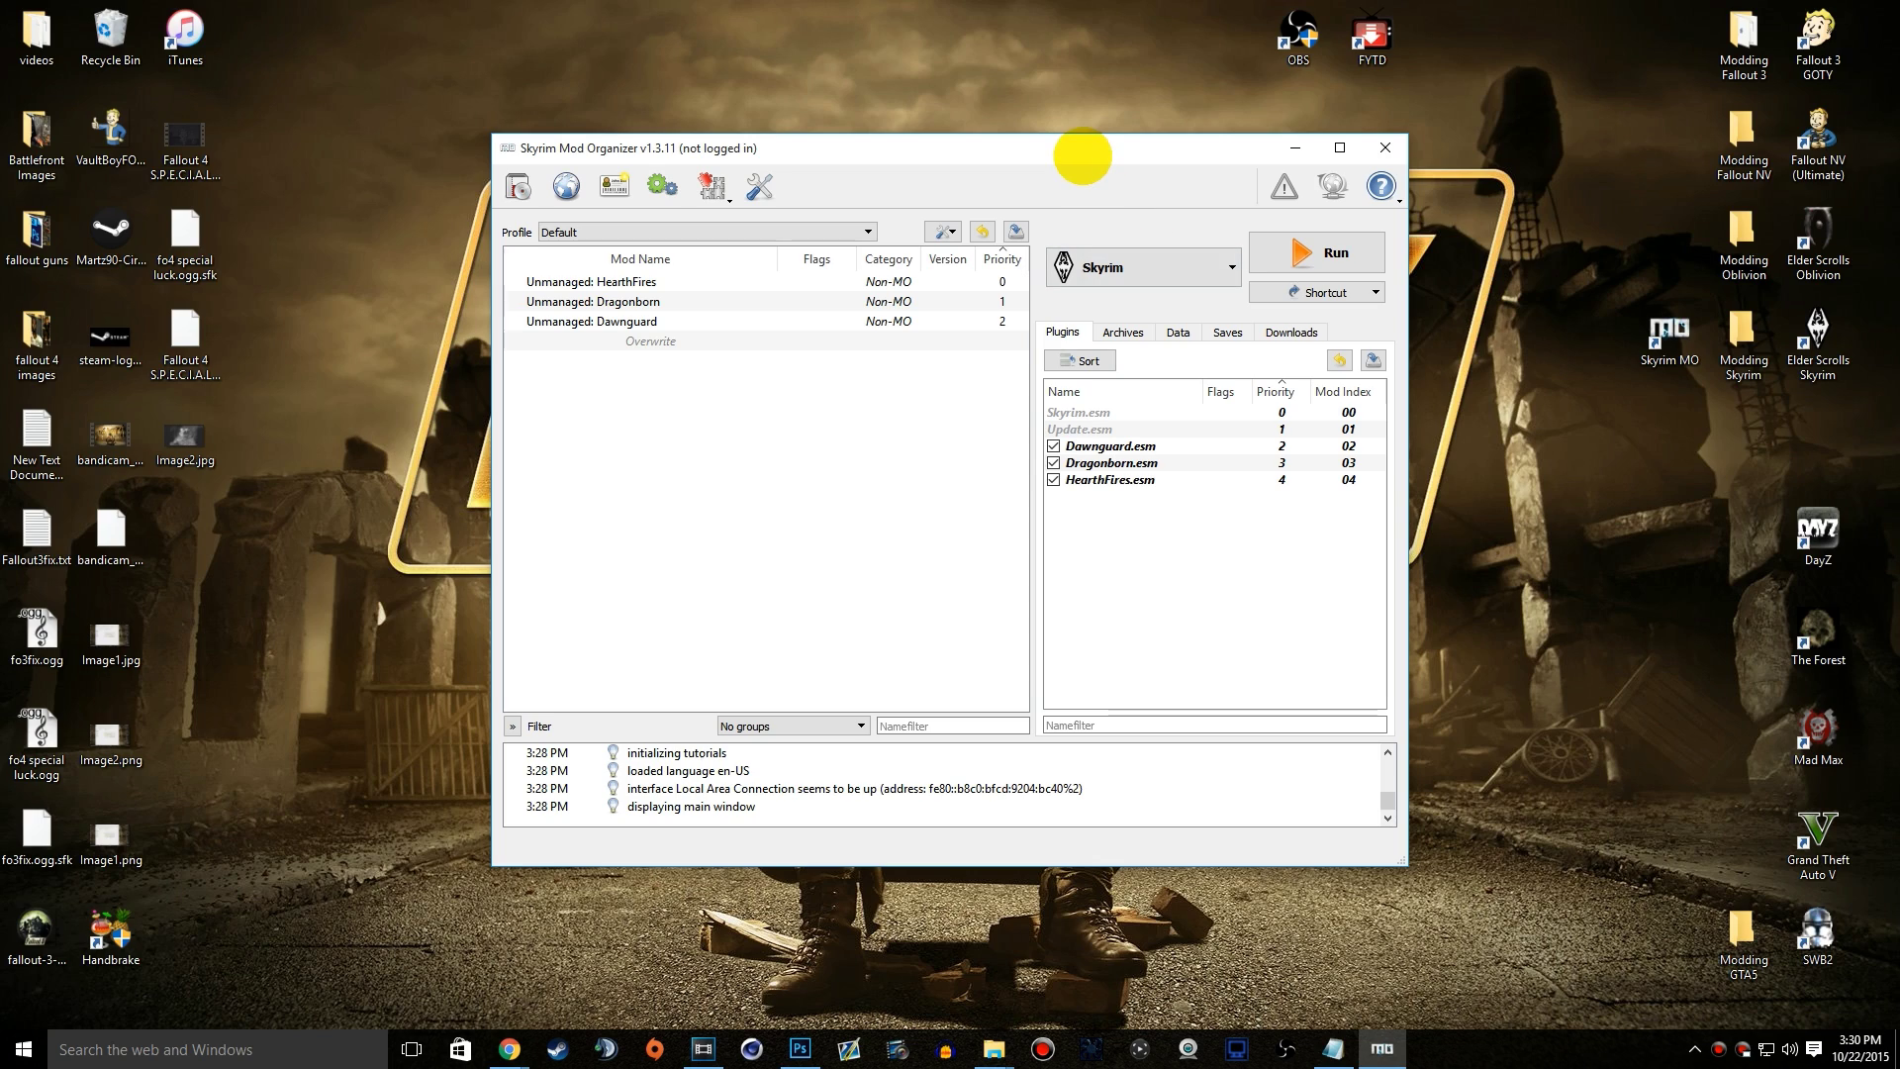